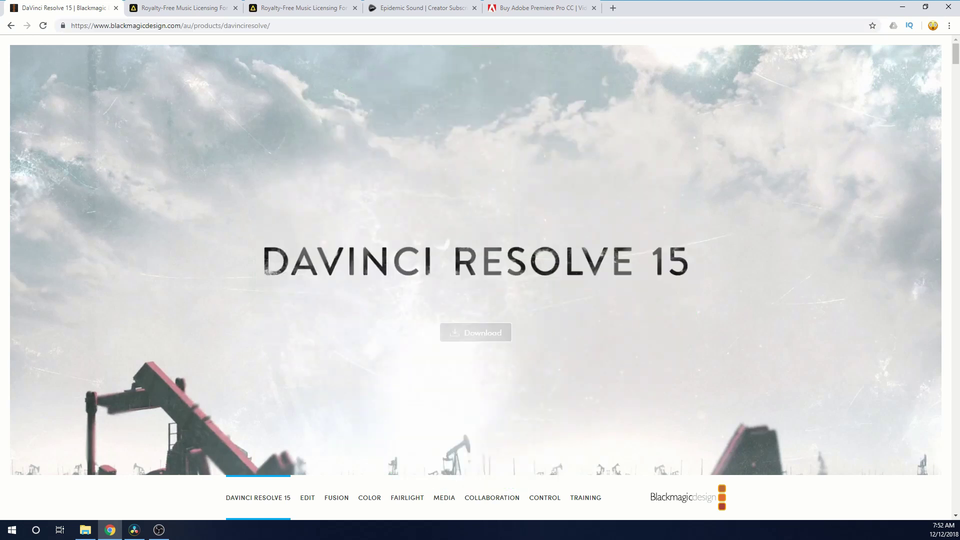
Read through the DaVinci Resolve 15 product page, including the What's New, Blackmagic RAW and Professional Editing sections
scroll(475, 278, "down", 2)
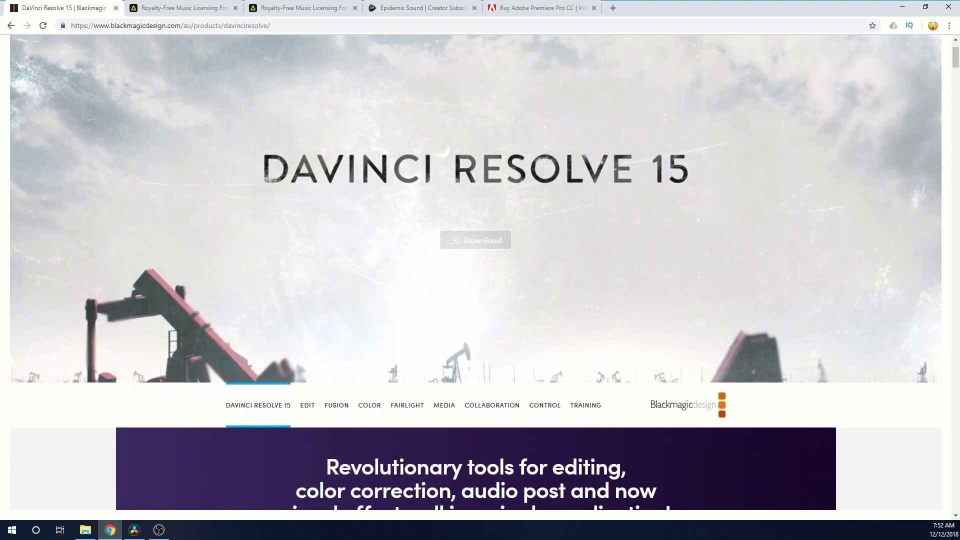
scroll(476, 277, "down", 3)
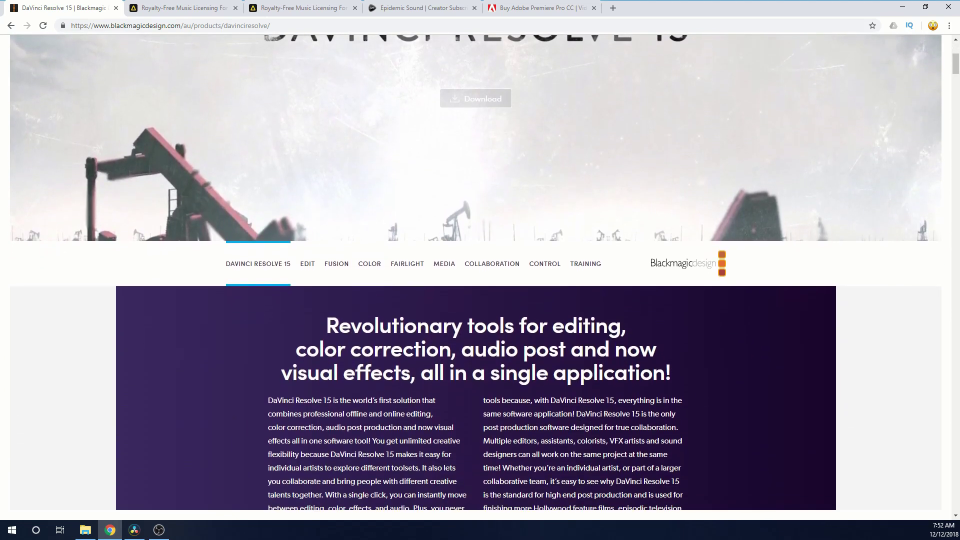
scroll(475, 277, "down", 3)
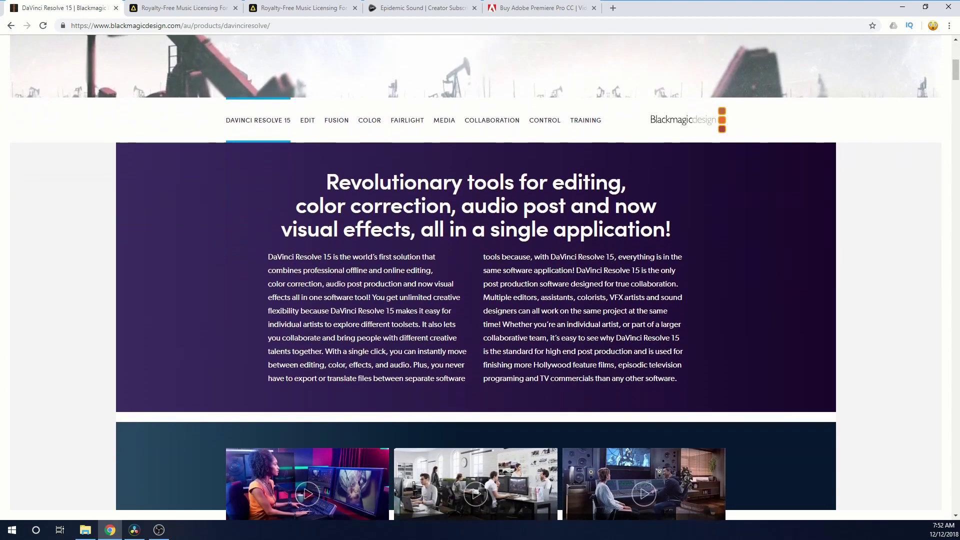
scroll(476, 278, "down", 3)
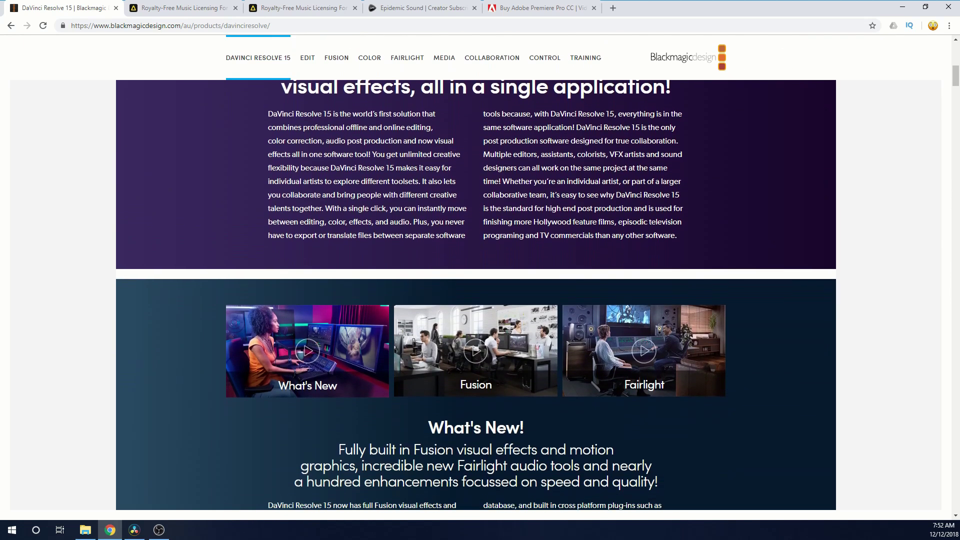
scroll(476, 278, "down", 3)
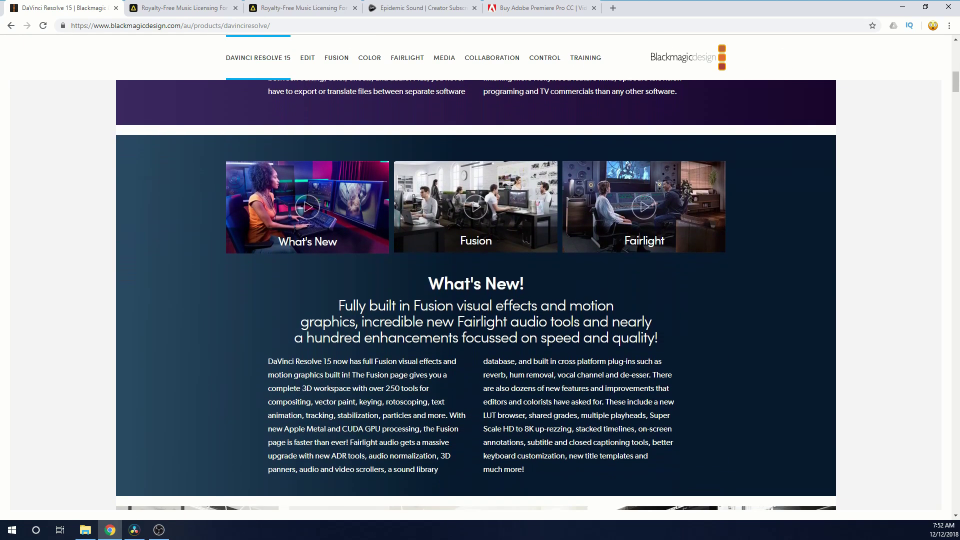
scroll(476, 277, "down", 3)
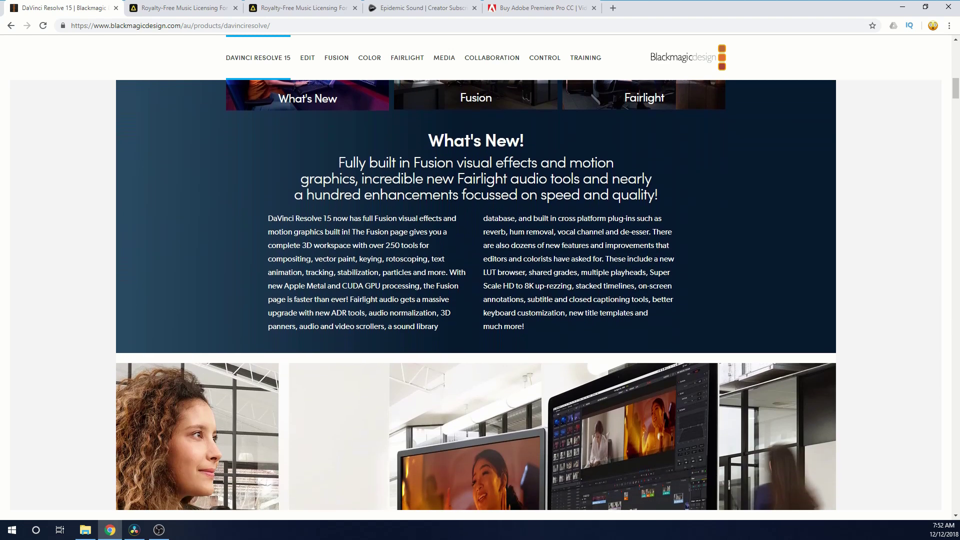
scroll(475, 278, "down", 3)
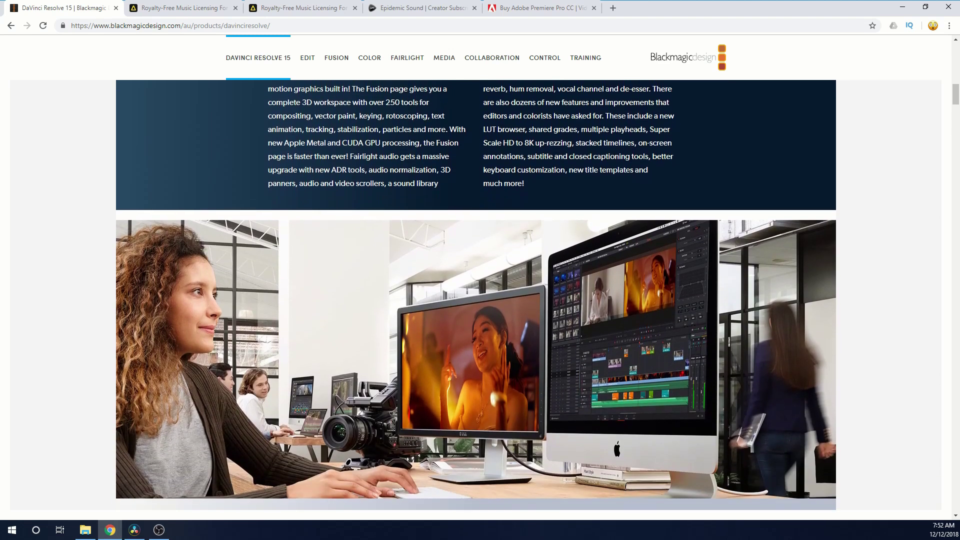
scroll(476, 277, "down", 3)
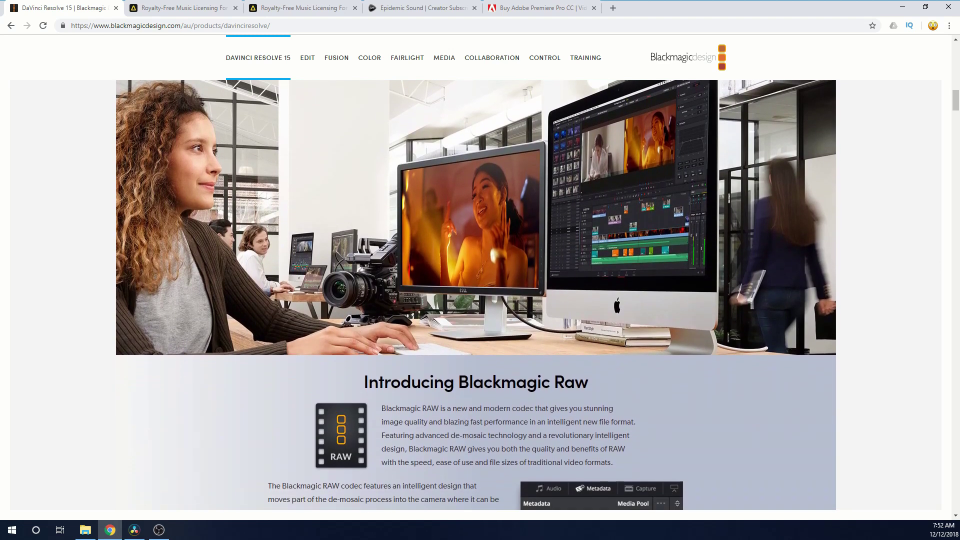
scroll(475, 278, "down", 3)
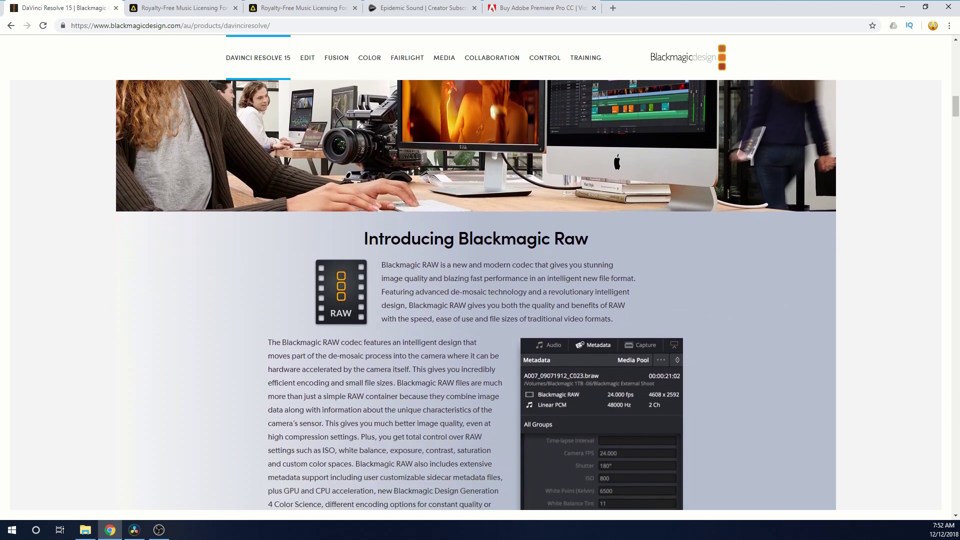
scroll(476, 277, "down", 3)
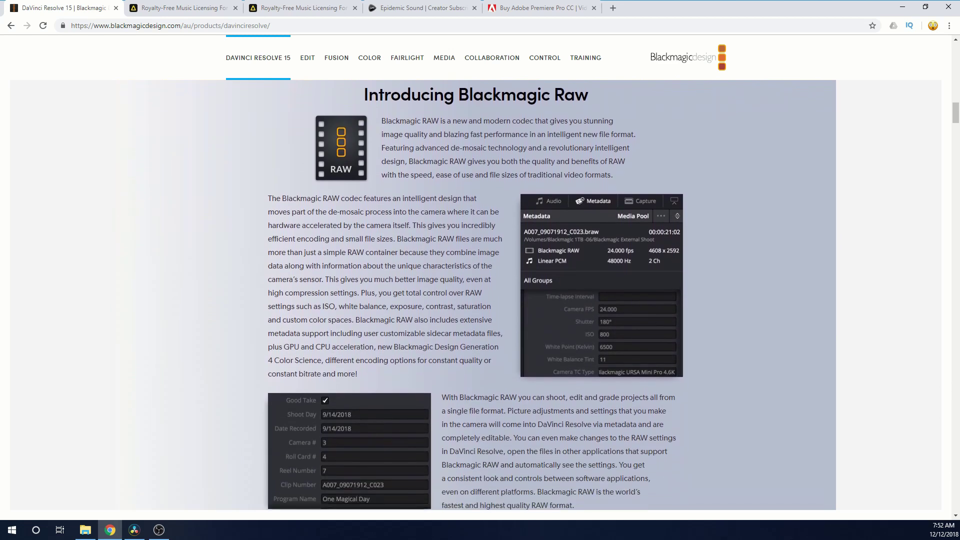
scroll(475, 277, "down", 3)
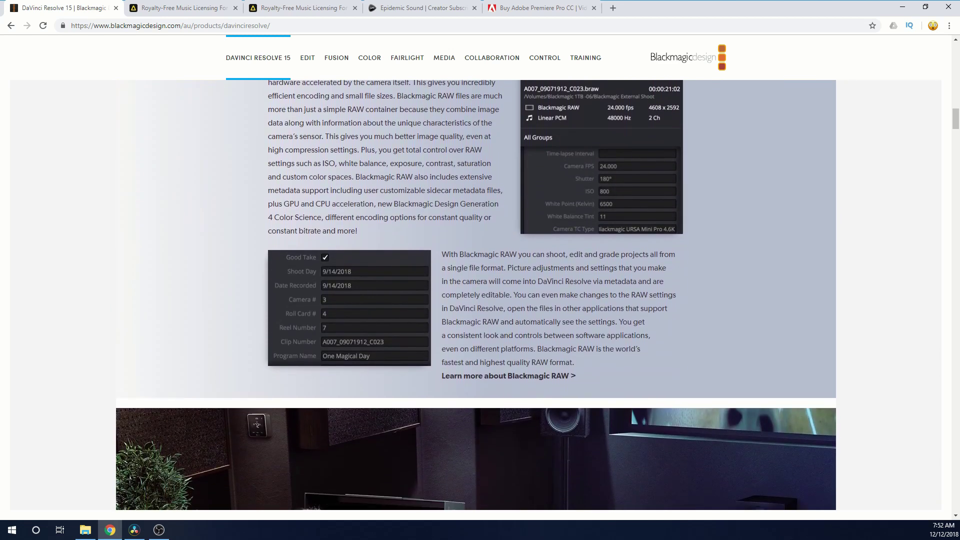
scroll(475, 277, "down", 3)
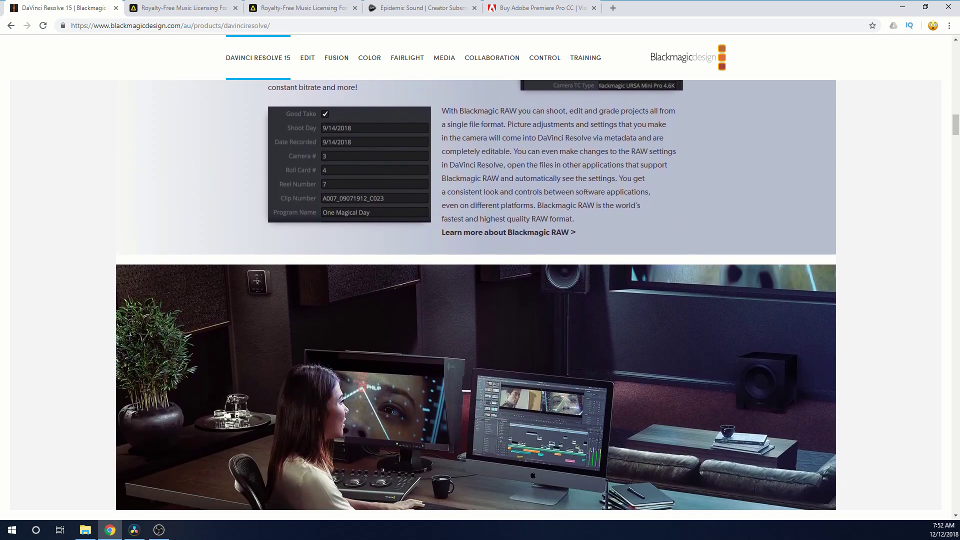
scroll(476, 277, "down", 3)
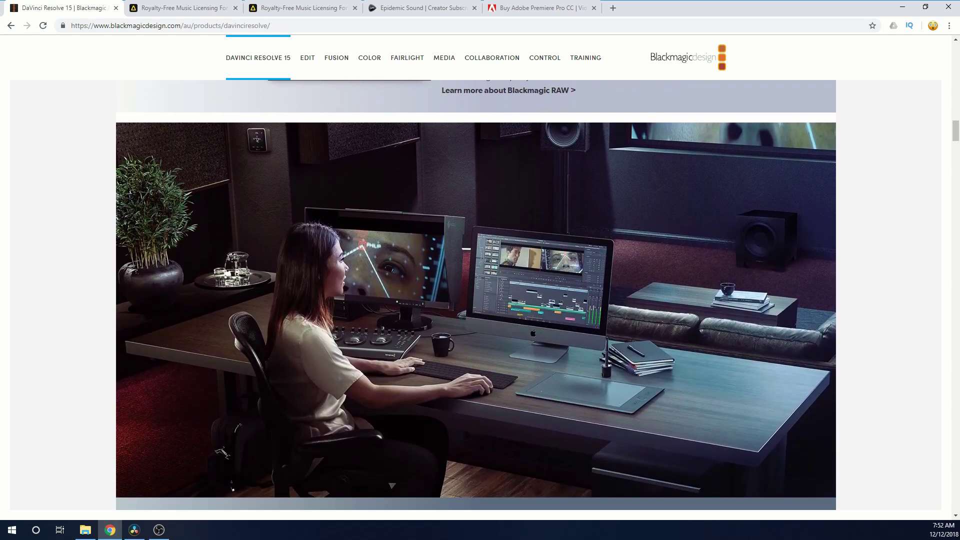
scroll(476, 278, "down", 3)
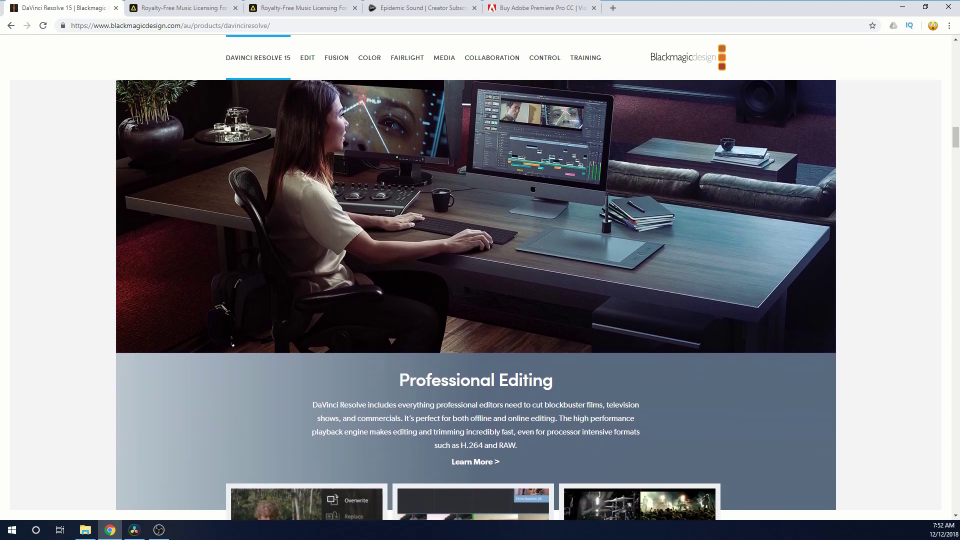
scroll(475, 277, "down", 3)
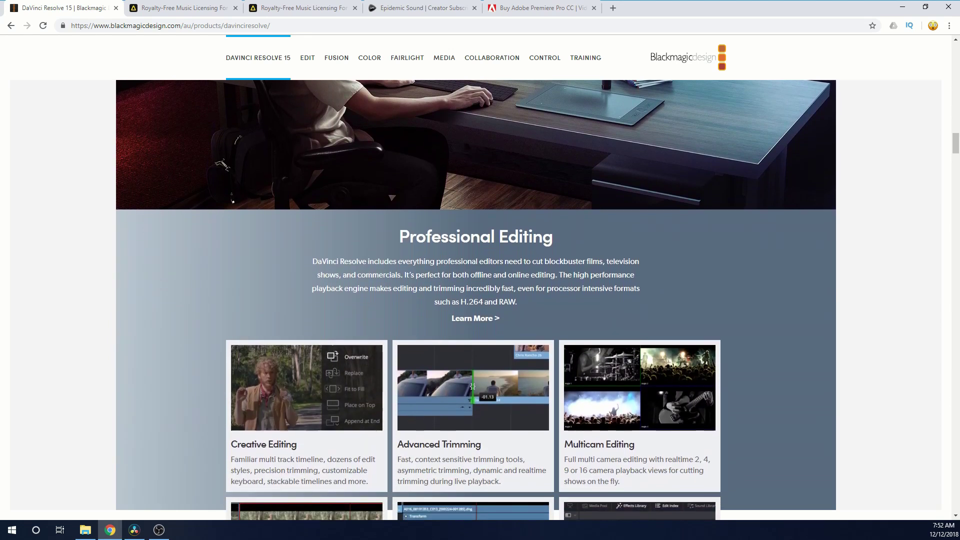
scroll(475, 277, "down", 3)
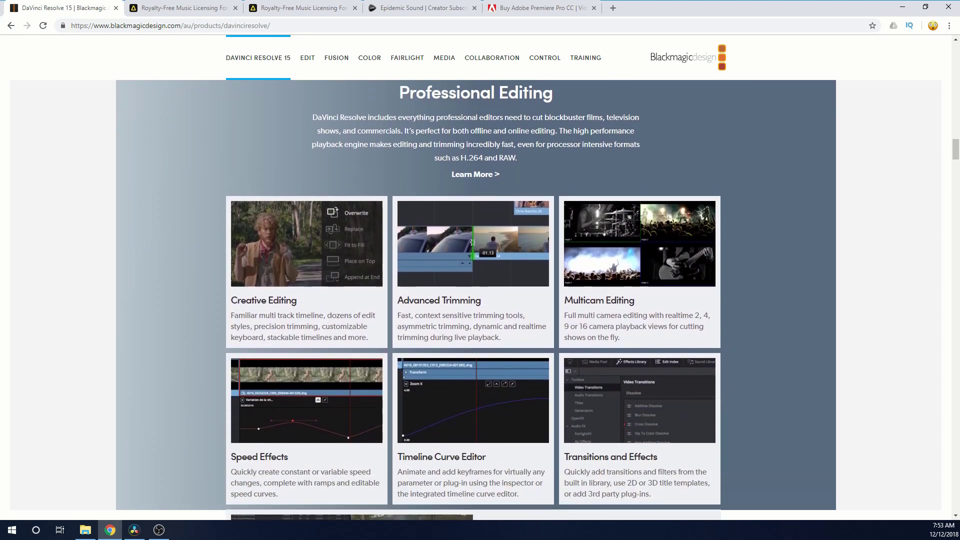
scroll(475, 277, "down", 1)
scroll(476, 277, "up", 2)
scroll(475, 278, "down", 20)
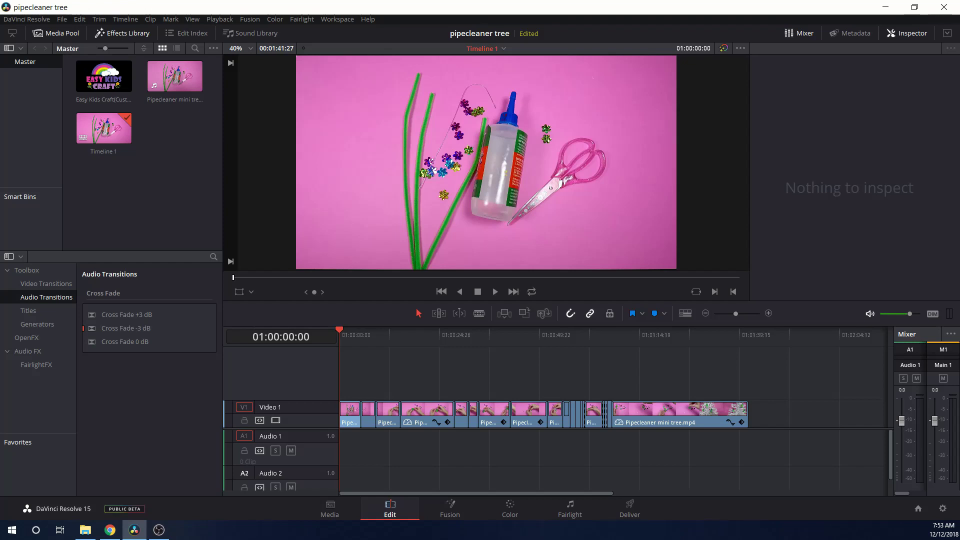
Play the pipecleaner tree timeline from its start to review the opening clips
key("space")
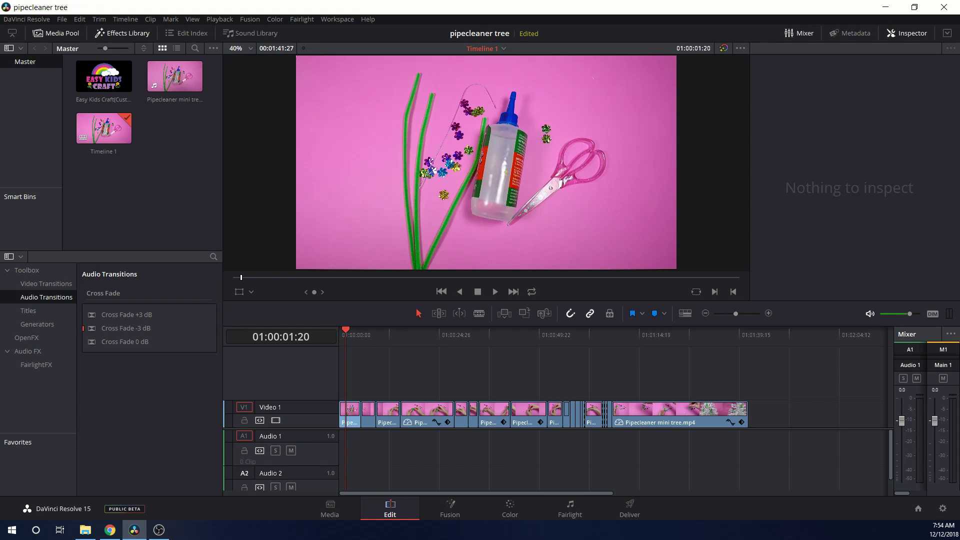
key("Home")
key("space")
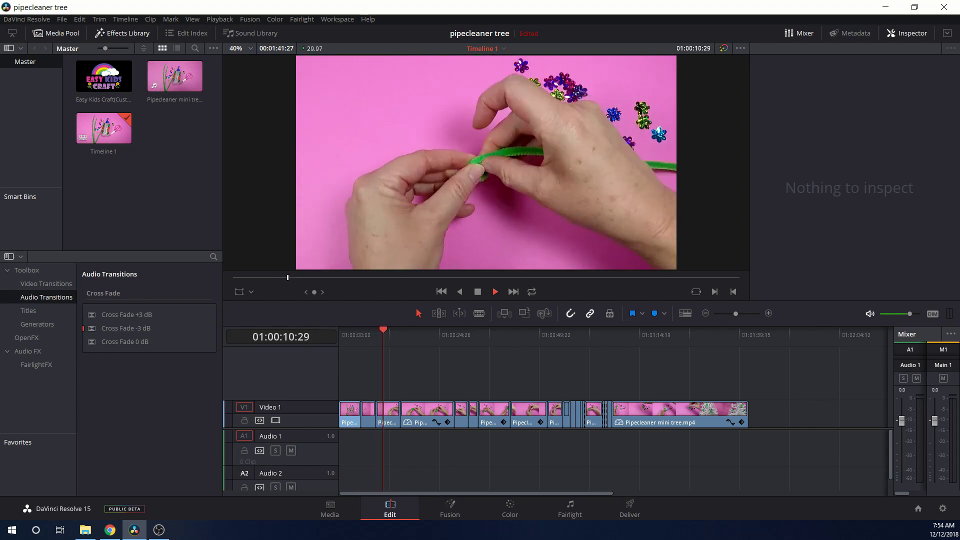
key("space")
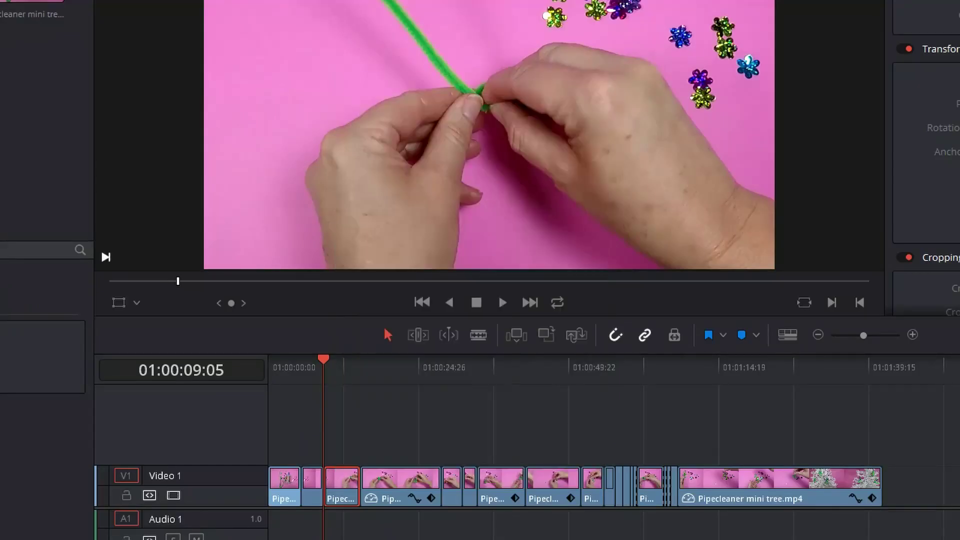
Set the third Video 1 clip's speed to 250%, with keyframes maintaining their timing
right_click(388, 416)
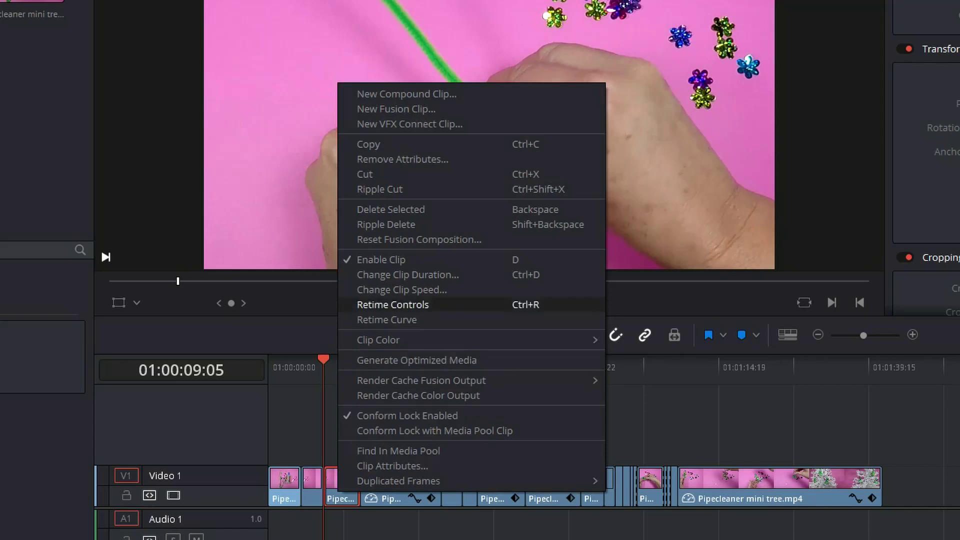
left_click(401, 289)
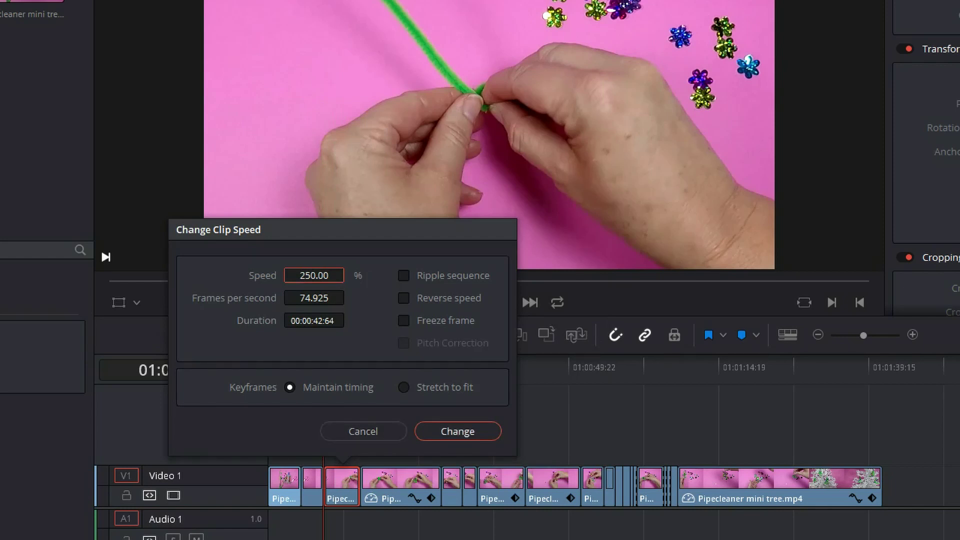
left_click(457, 430)
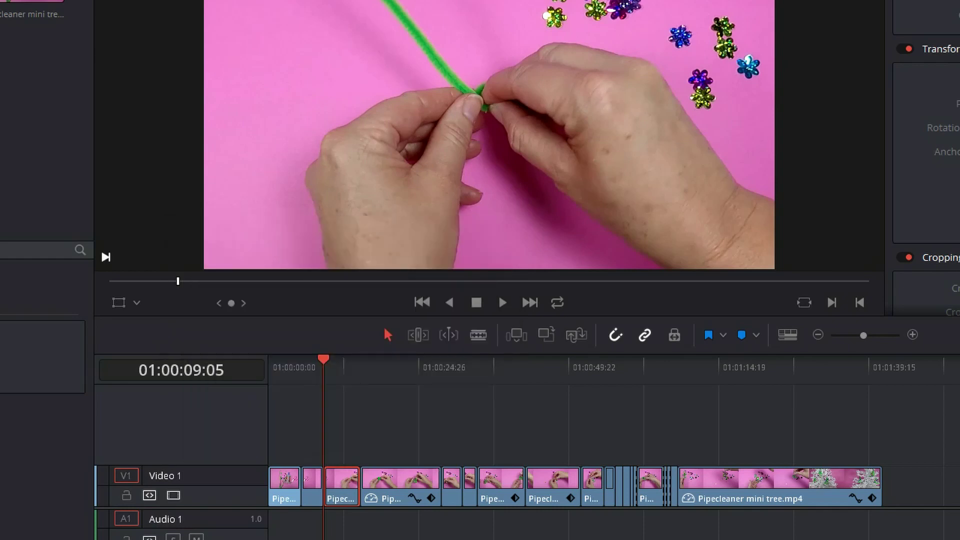
Locate the start of the unwanted section in the fourth Video 1 clip and split the clip at 01:00:18:04
key("space")
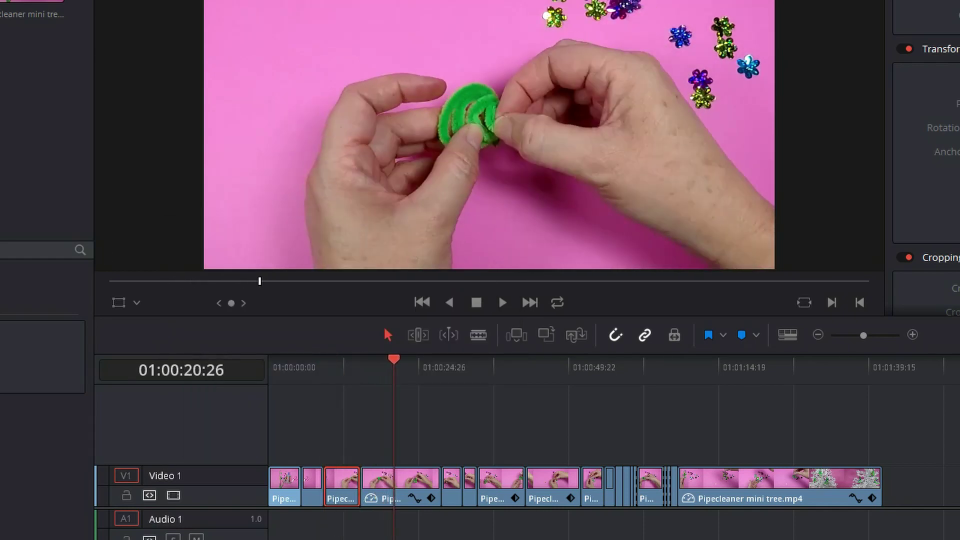
left_click_drag(405, 359, 360, 360)
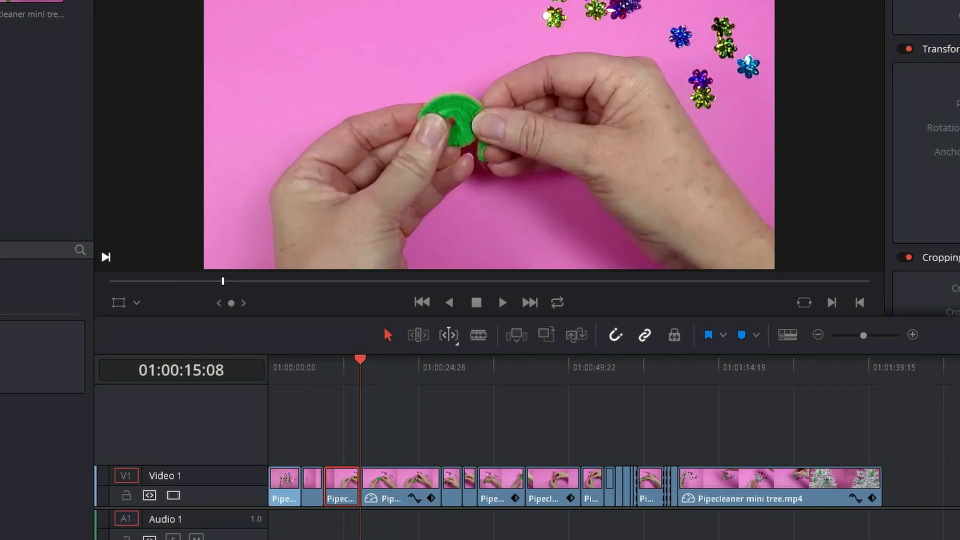
key("space")
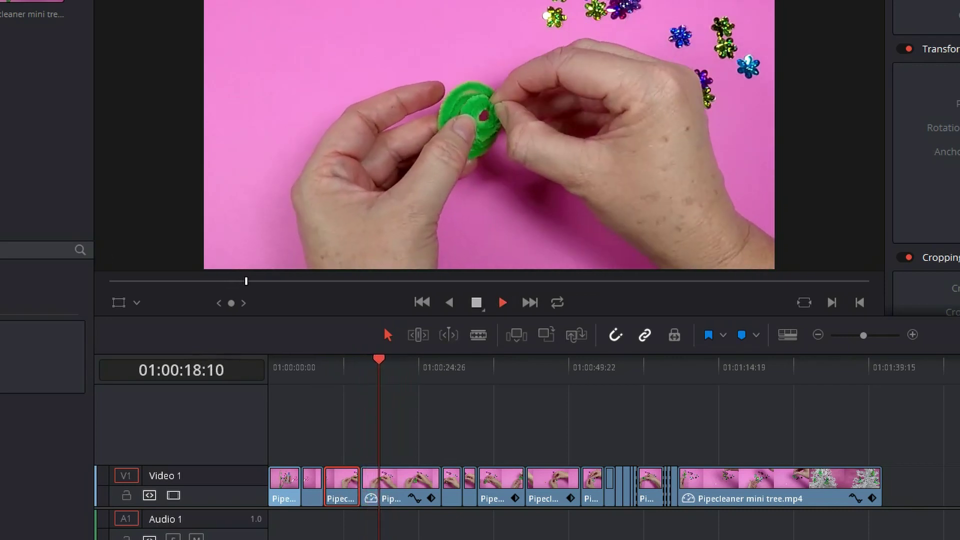
key("space")
key("space")
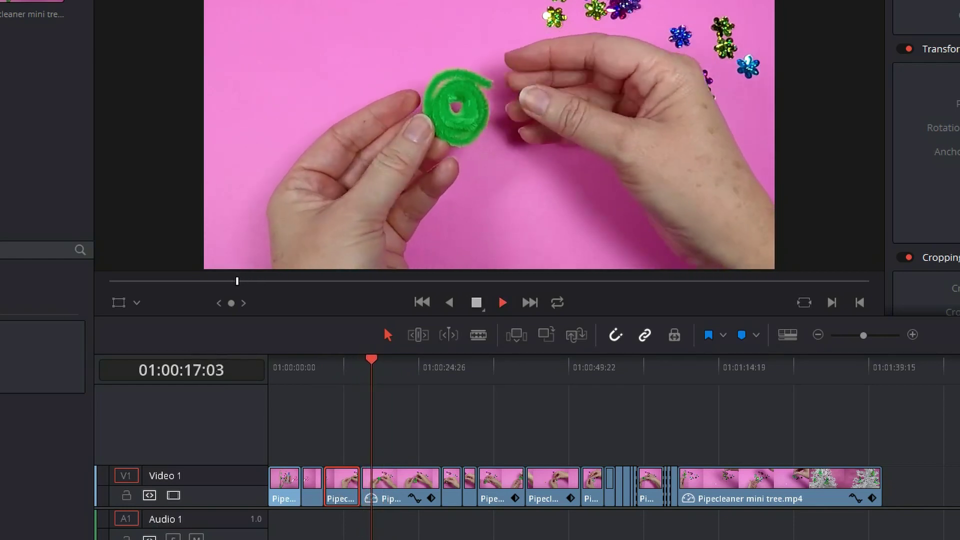
key("space")
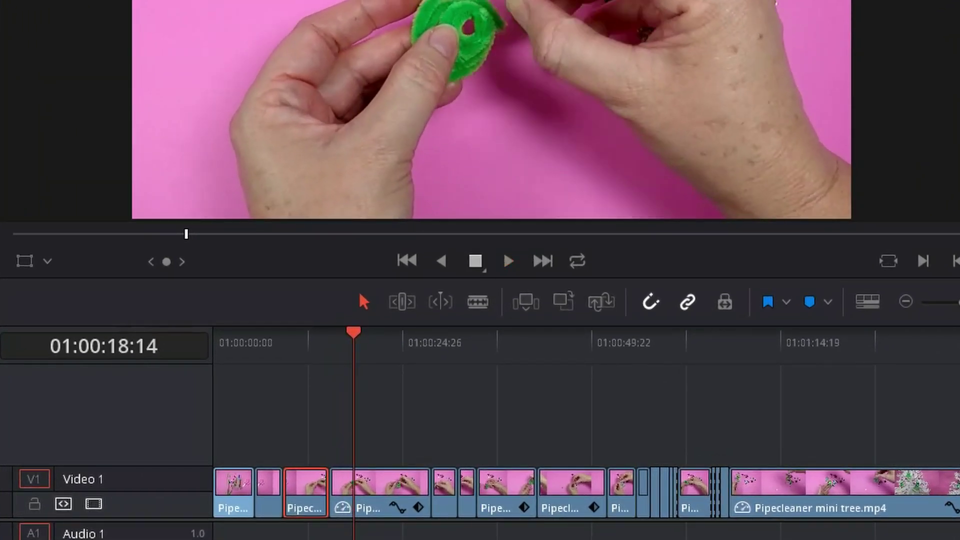
key("Right")
key("Right")
key("Left")
key("Left")
key("Left")
key("Left")
key("Left")
key("Left")
key("Left")
key("Left")
key("Left")
key("Left")
key("Left")
key("Left")
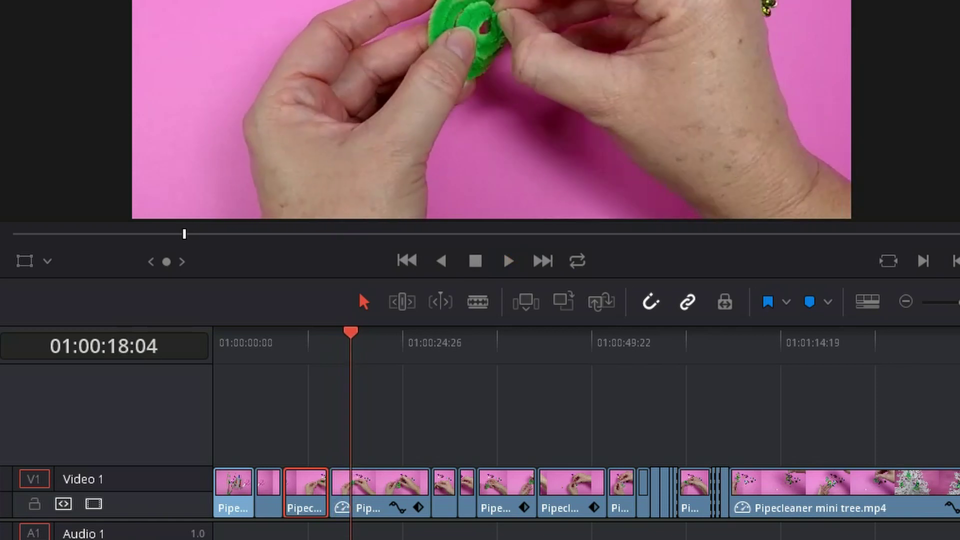
key("b")
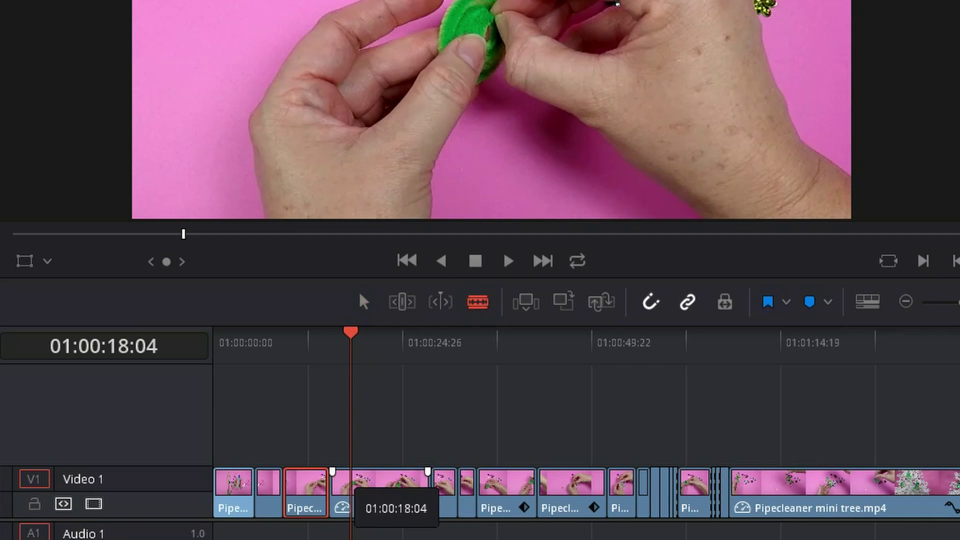
left_click(350, 493)
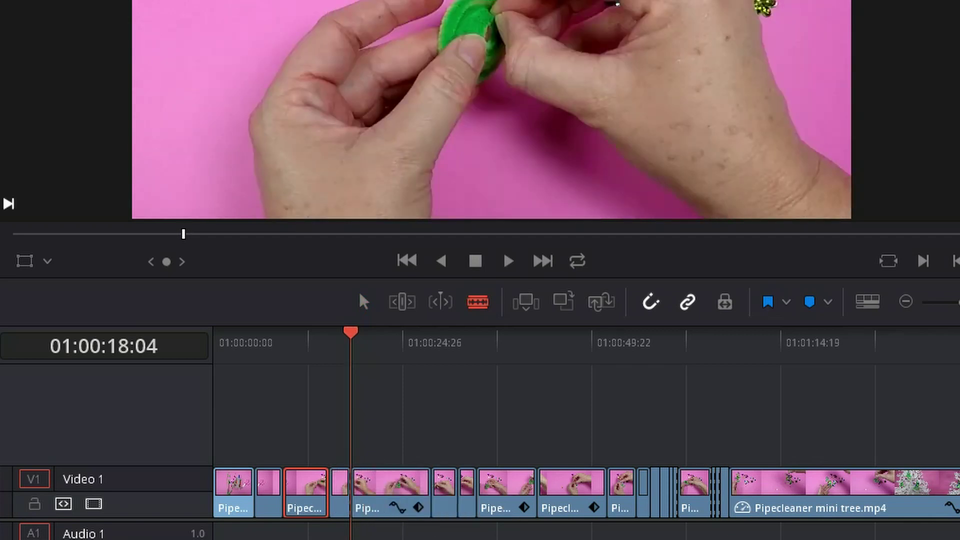
Find the end of the unwanted section and make a second cut on Video 1 at 01:00:20:23
key("space")
key("shift+Left")
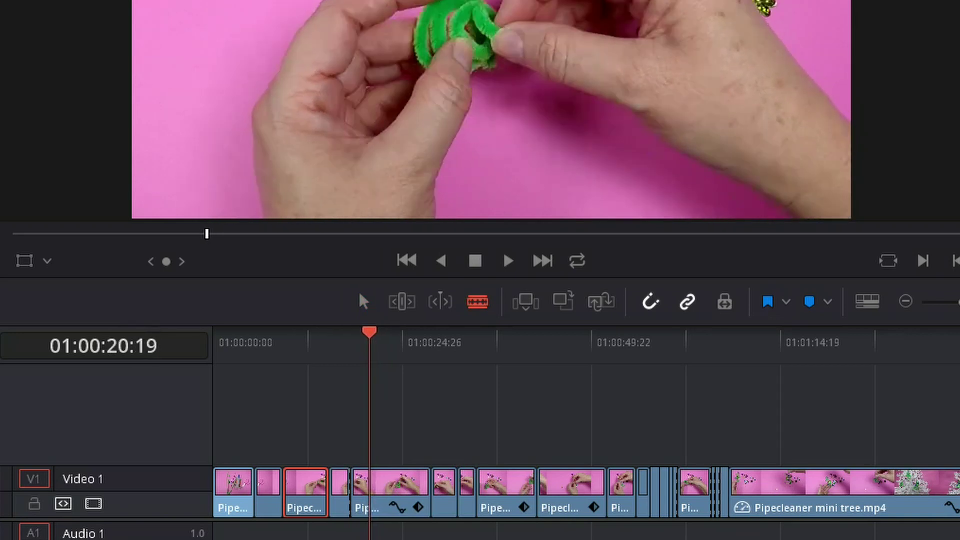
key("Left")
key("Left")
key("Left")
key("Left")
key("Left")
key("Left")
key("Left")
key("Right")
key("Right")
key("Right")
key("Right")
key("Right")
key("Right")
key("Right")
key("Right")
key("Right")
key("Right")
key("Right")
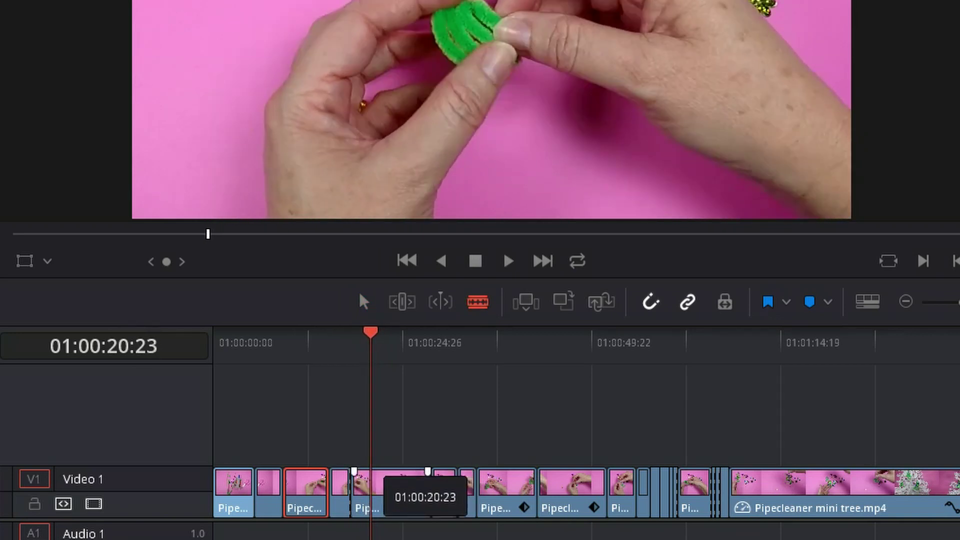
left_click(370, 488)
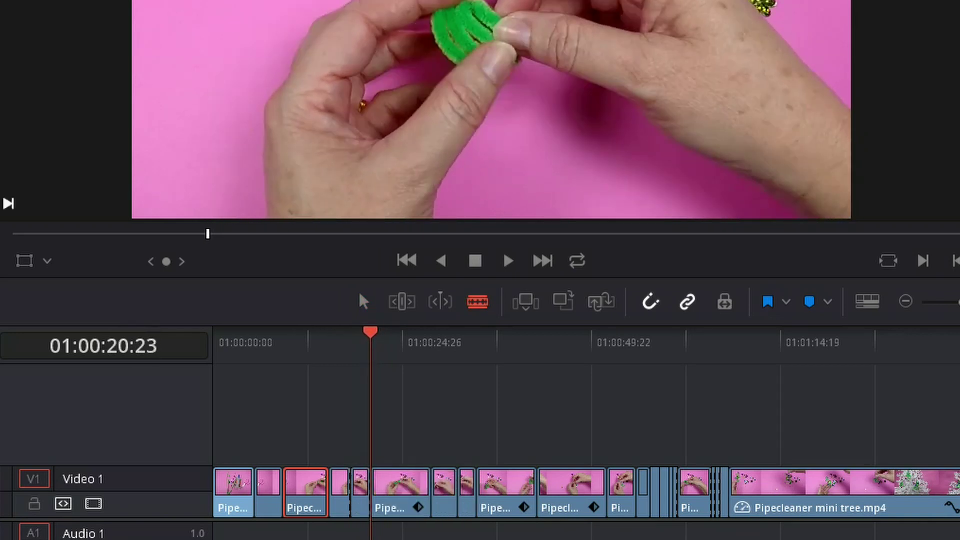
Ripple-delete the unwanted section between the two cuts on Video 1, closing the gap at 01:00:18:04
left_click_drag(357, 434, 366, 495)
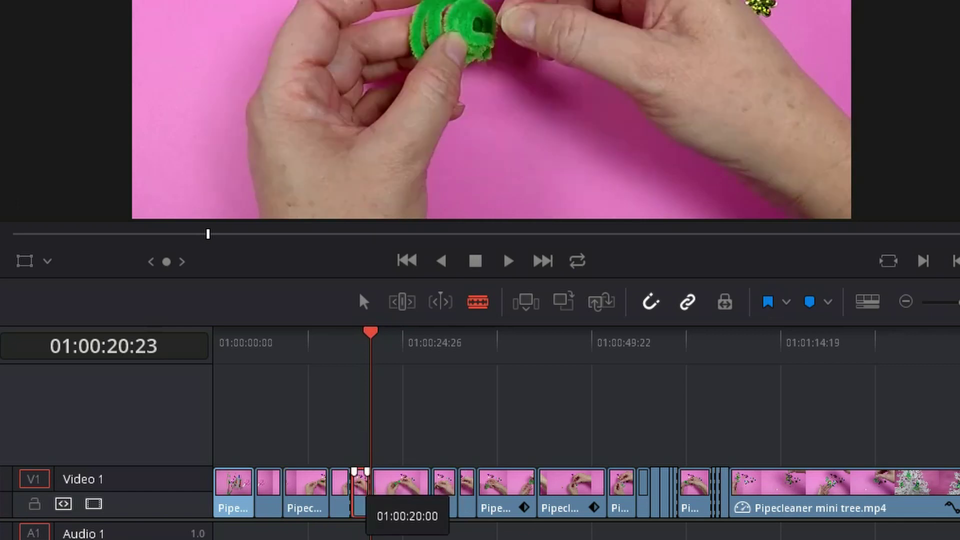
key("Delete")
key("Up")
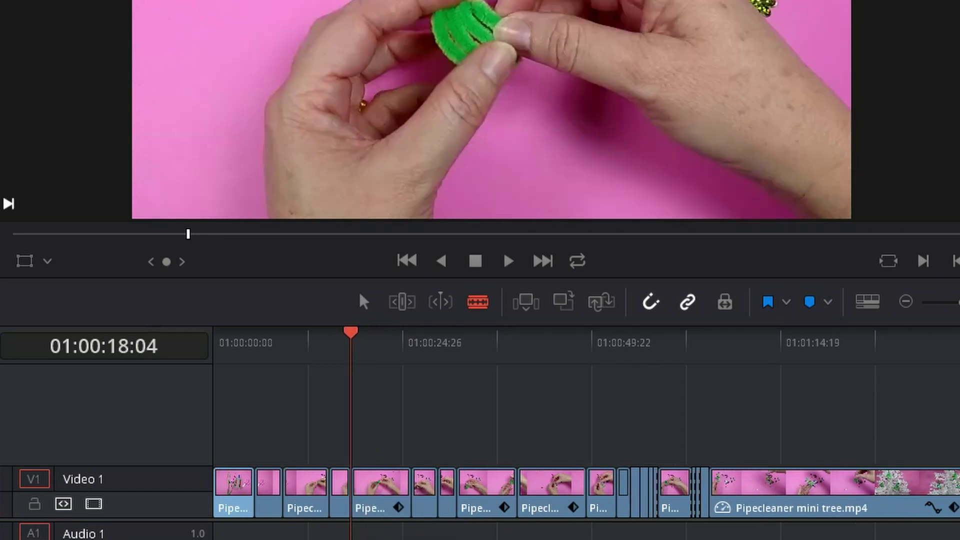
Play across the join at 01:00:18:04 on Video 1 twice to check how the cut looks
key("space")
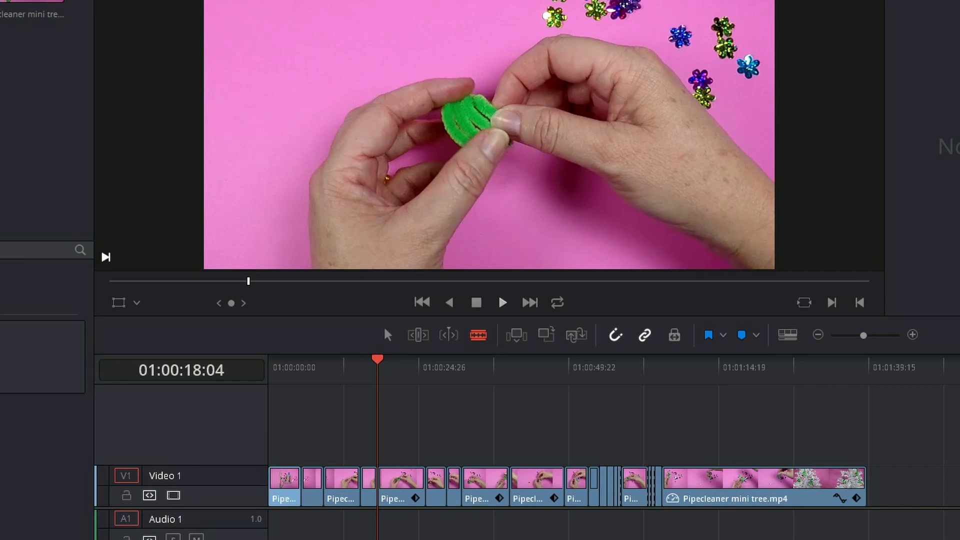
key("space")
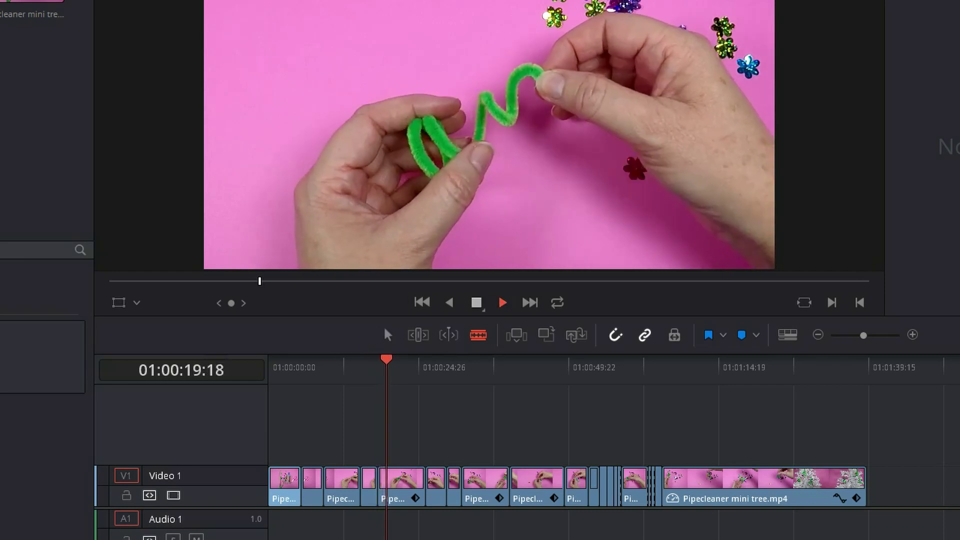
key("space")
key("Up")
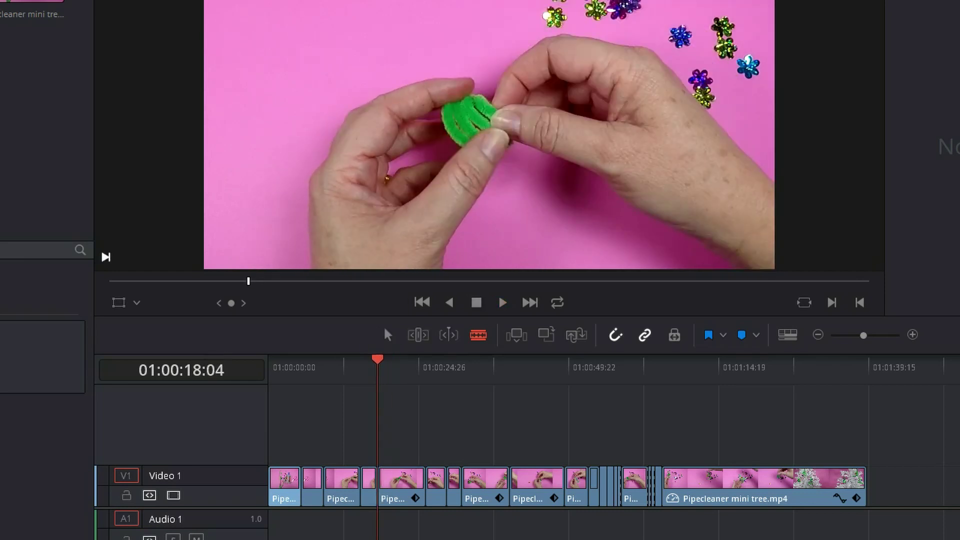
key("Up")
left_click(502, 302)
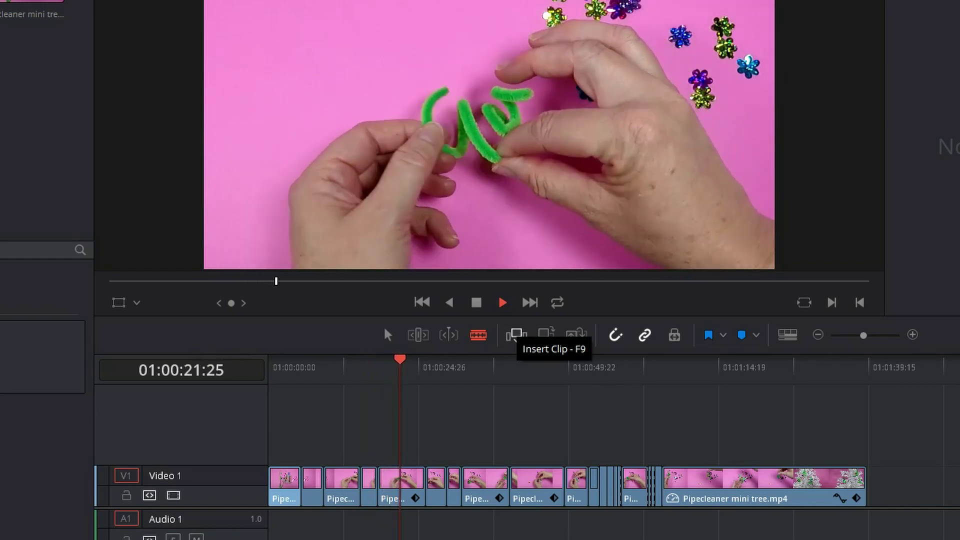
key("space")
Find the Video 1 clip that ends at 01:01:03:02 and remove it with Ripple Cut
key("Down")
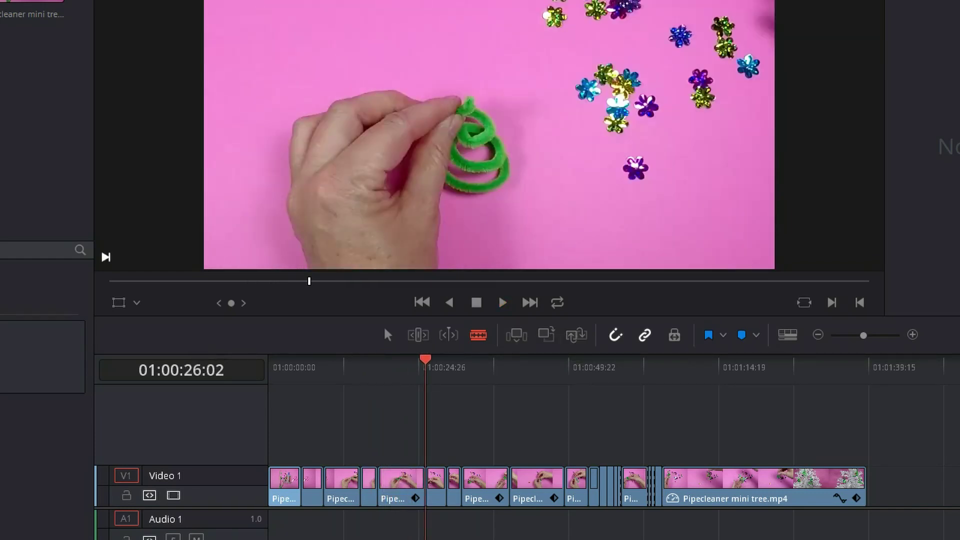
key("l")
key("l")
key("l")
key("l")
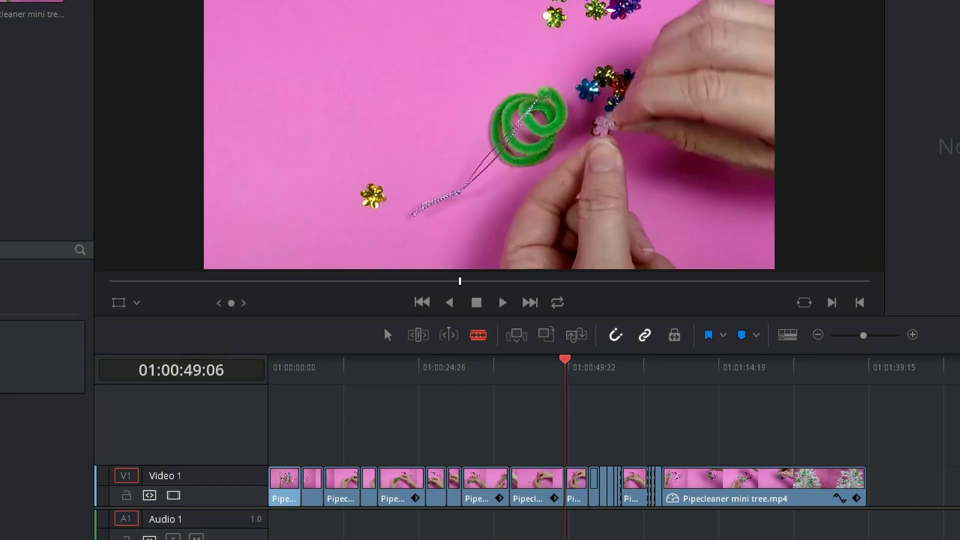
key("Down")
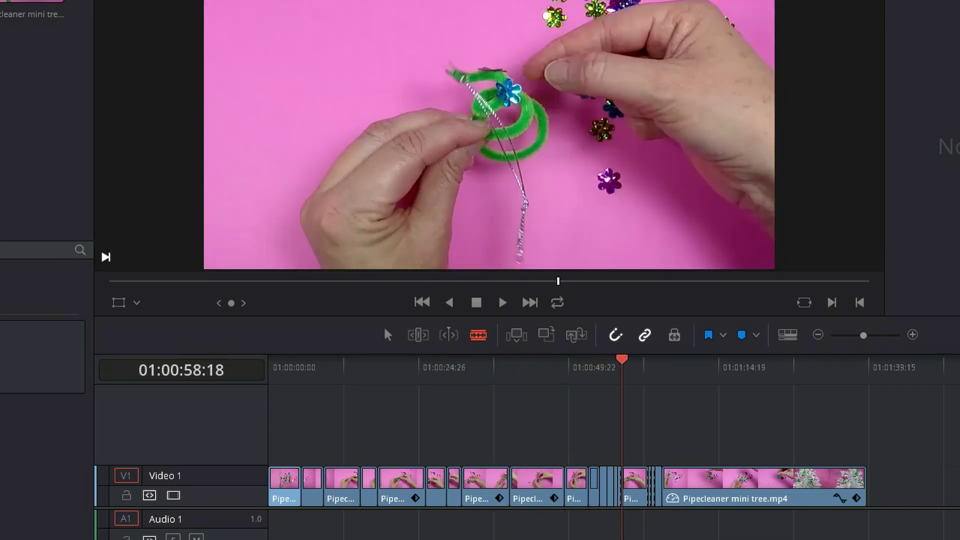
key("l")
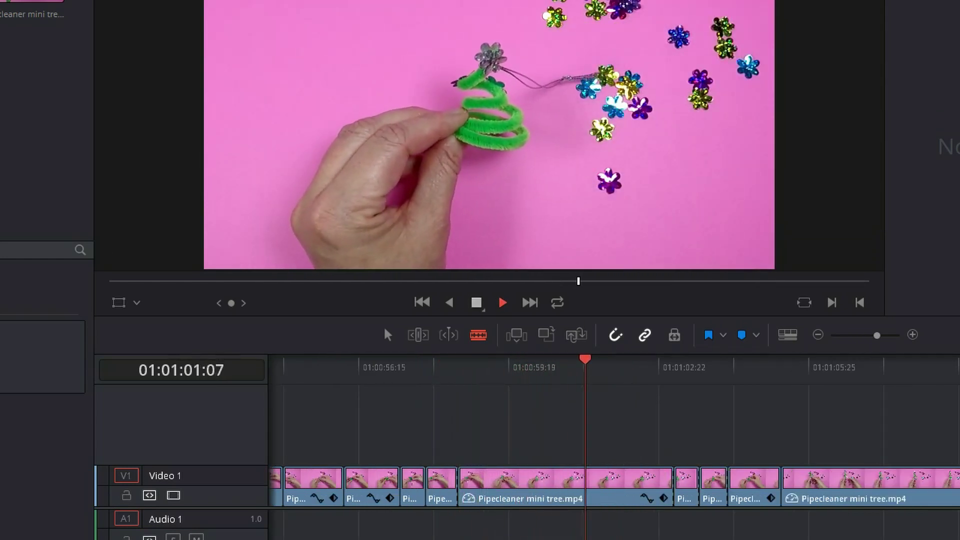
key("k")
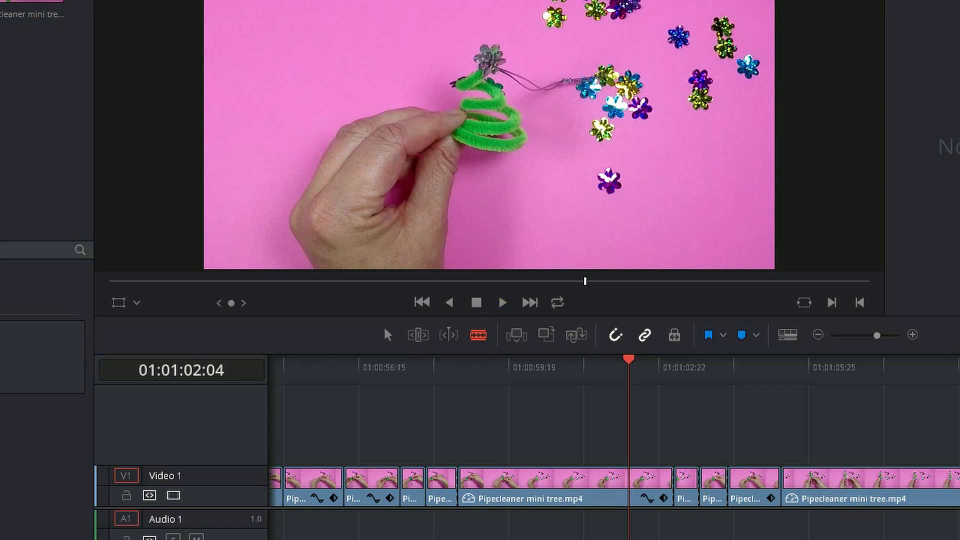
key("Right")
key("Right")
key("Right")
key("Right")
key("Right")
key("Right")
key("Right")
key("Right")
key("Right")
key("Right")
key("Right")
key("Right")
key("Right")
key("Right")
key("Right")
key("Right")
key("Right")
key("Right")
key("Right")
key("Right")
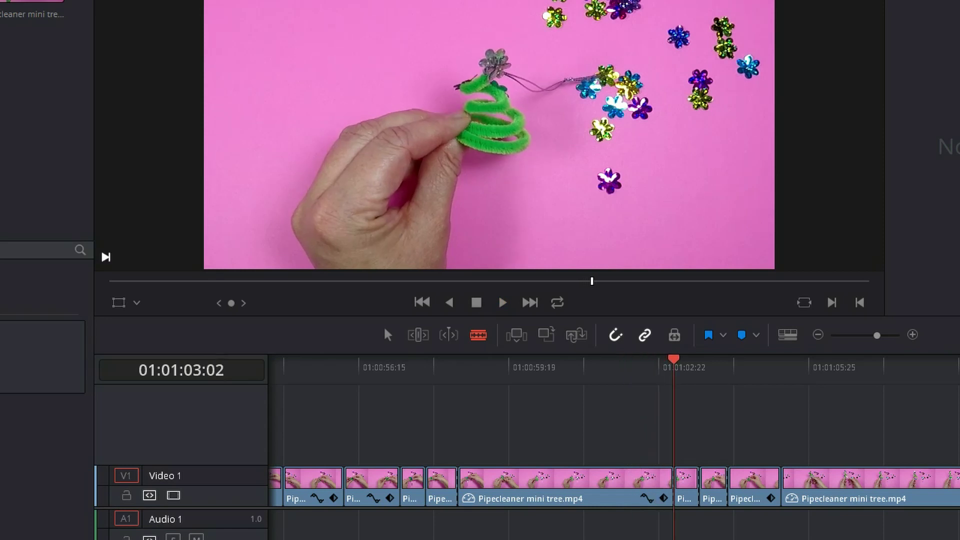
right_click(569, 495)
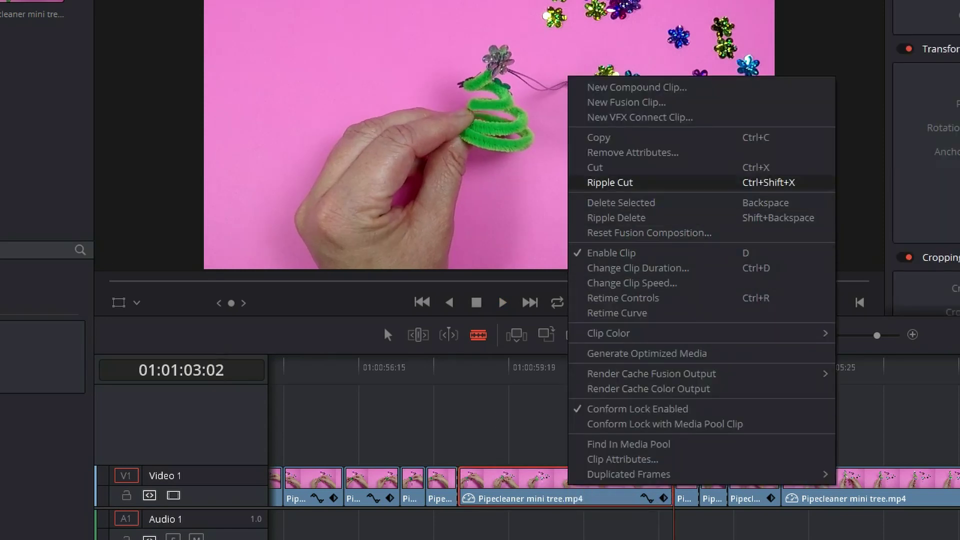
left_click(610, 182)
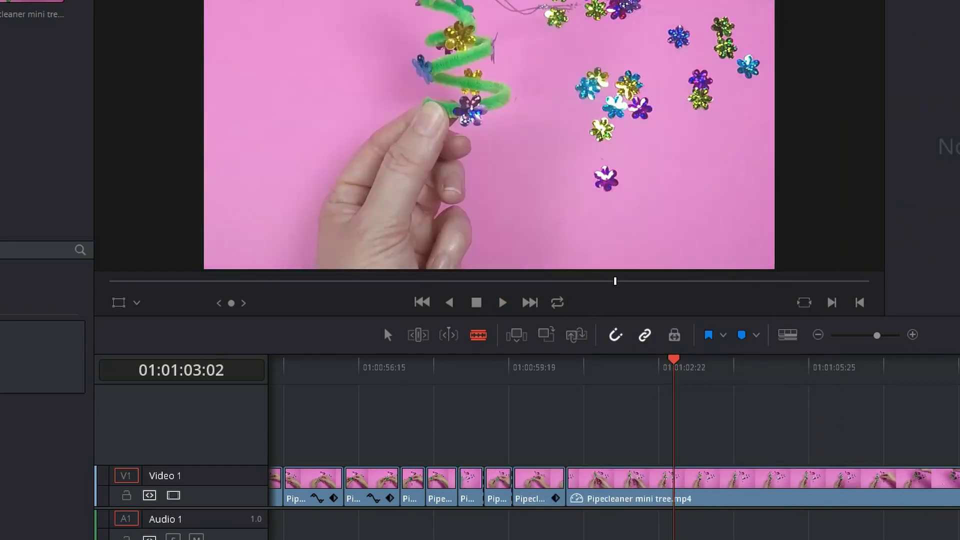
Play from just before the removed clip's position to about 01:01:06:10 to review the closed-up edit
left_click(485, 367)
left_click(502, 302)
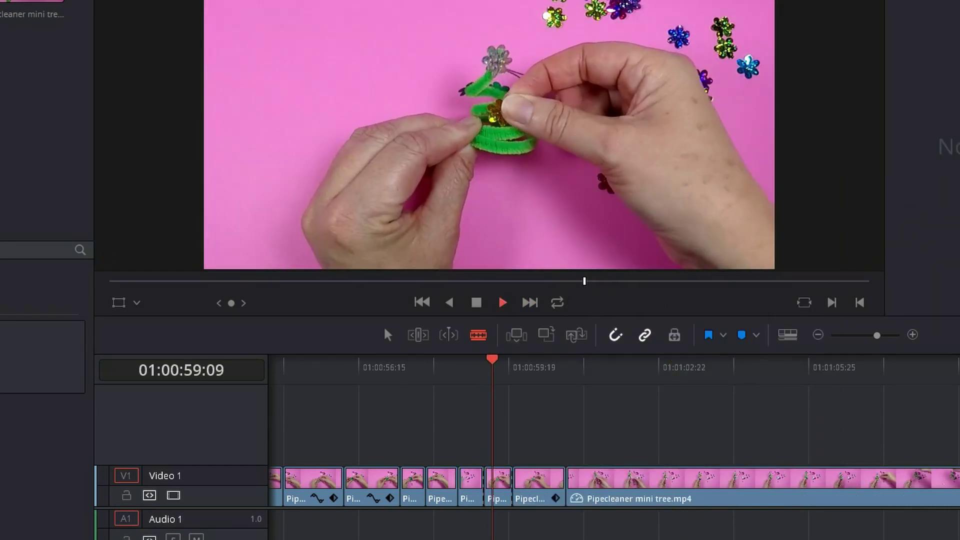
left_click(459, 367)
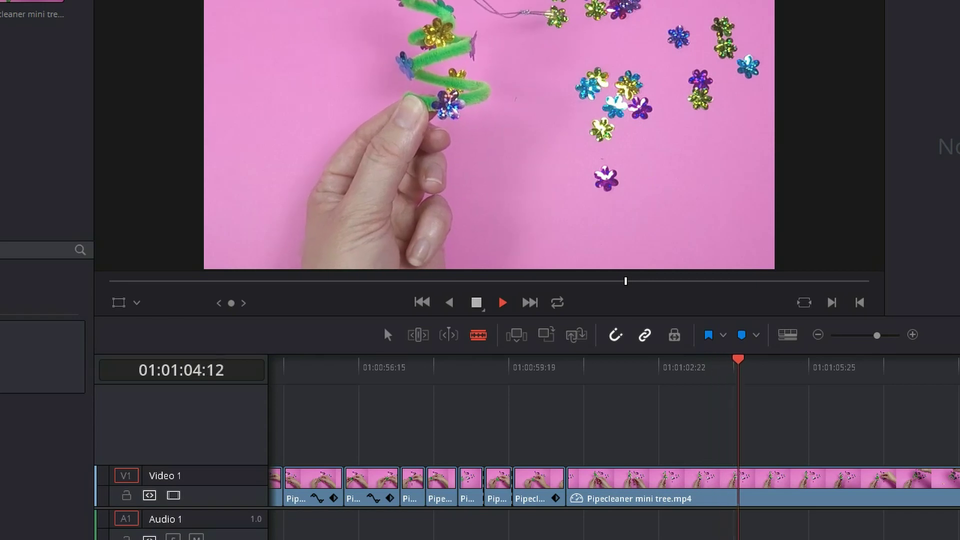
key("space")
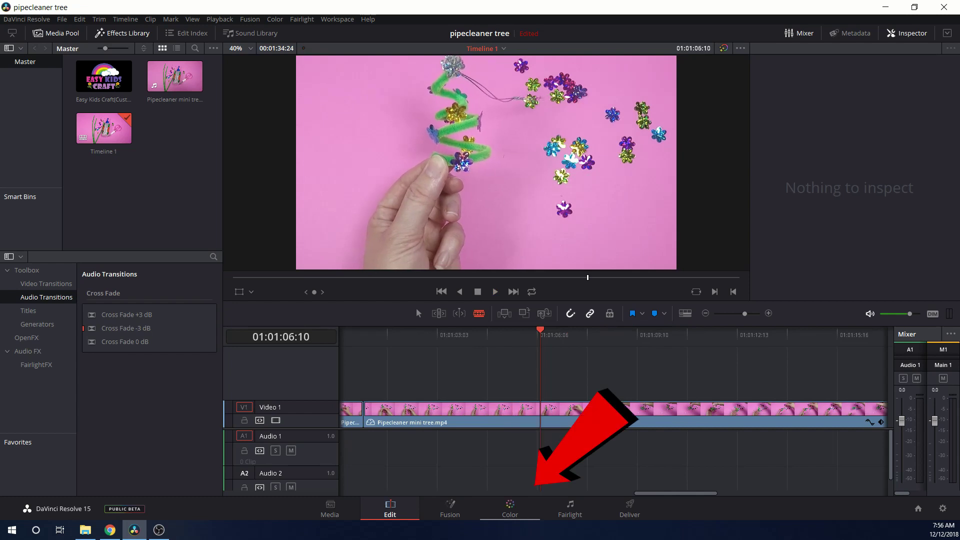
Open the Color page and grade clip 19 with Offset at 37.80 and Lift at -0.04
left_click(510, 508)
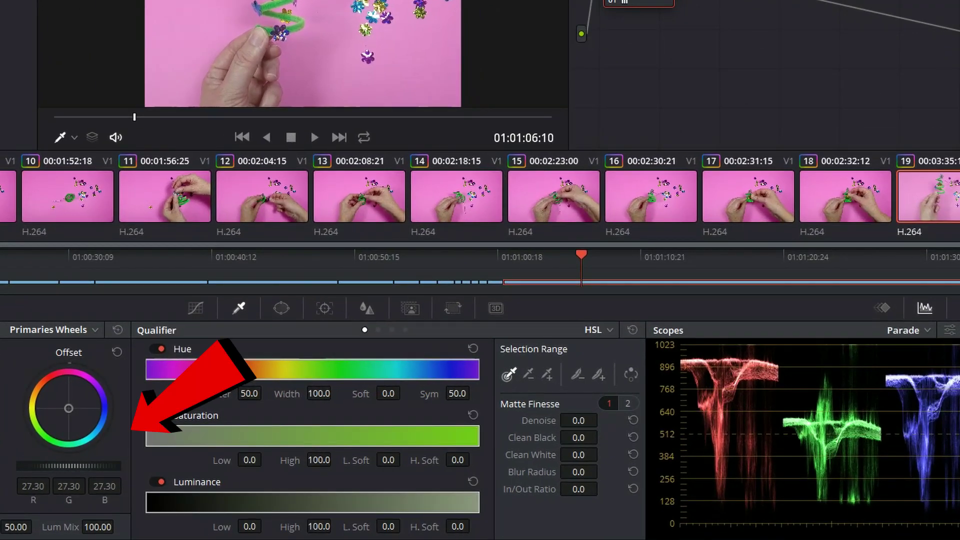
left_click_drag(69, 466, 121, 466)
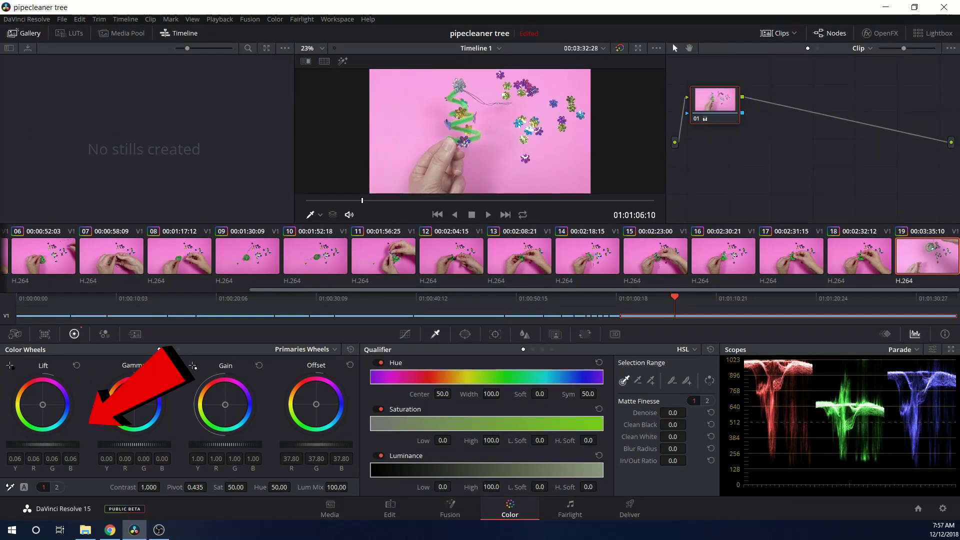
left_click_drag(43, 445, 22, 444)
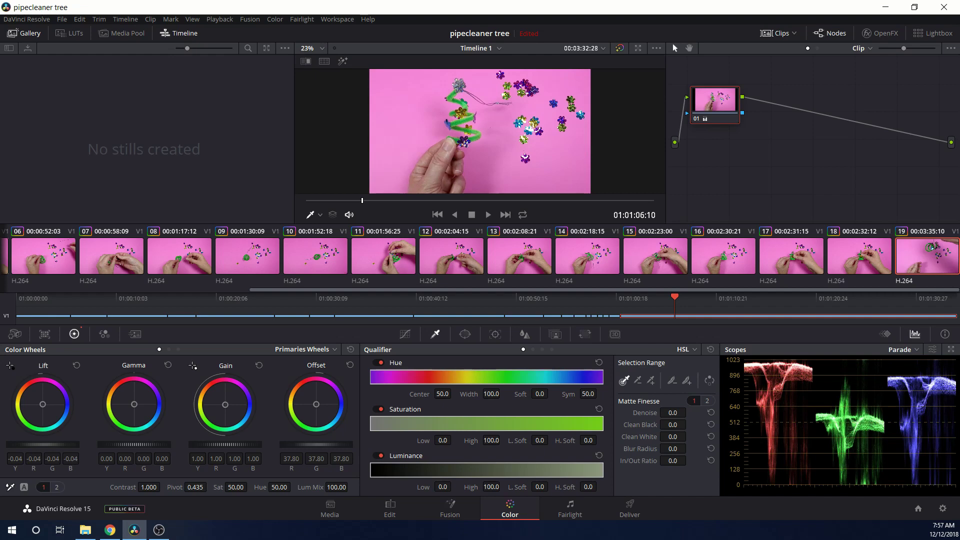
Compare clip 19 with clip 18 and set clip 19's Lift to -0.09 to match
key("Up")
key("Down")
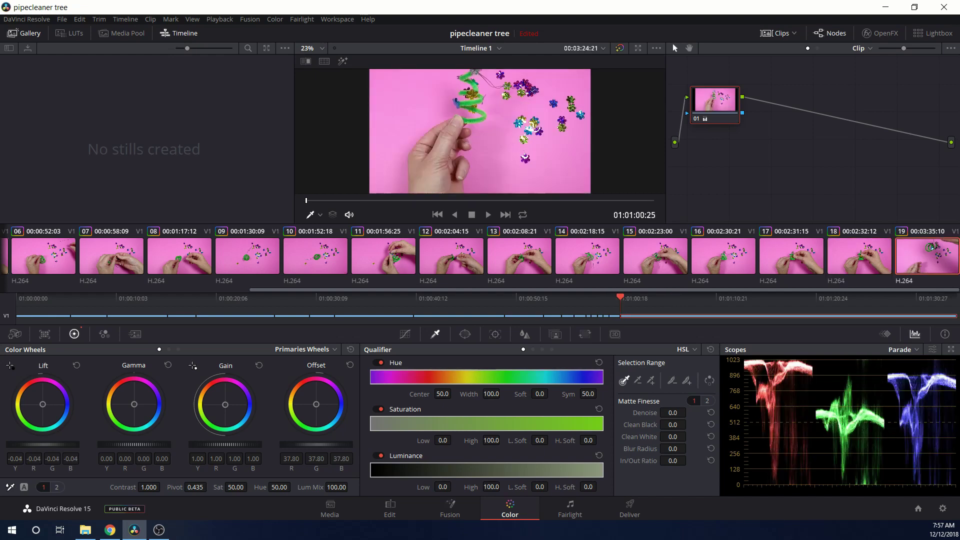
key("Up")
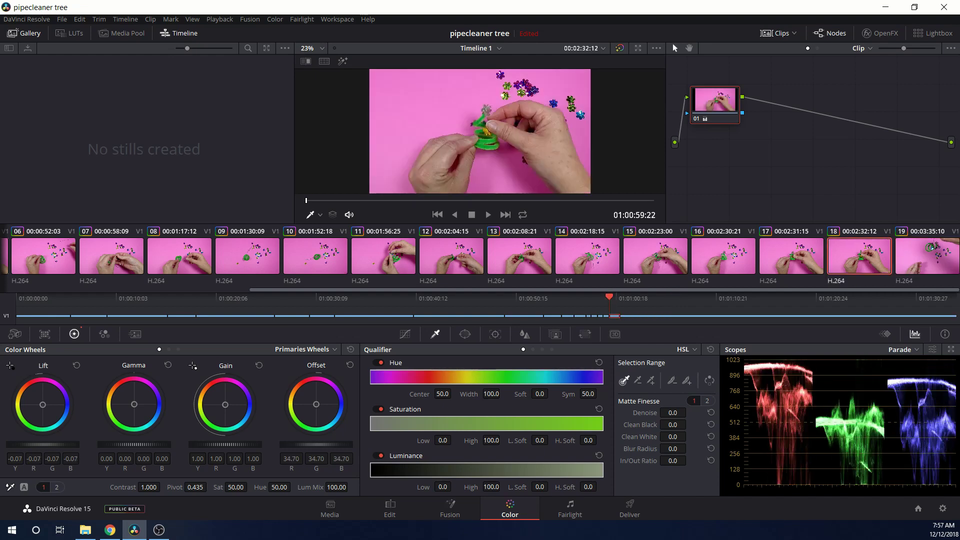
key("Down")
left_click_drag(43, 443, 30, 444)
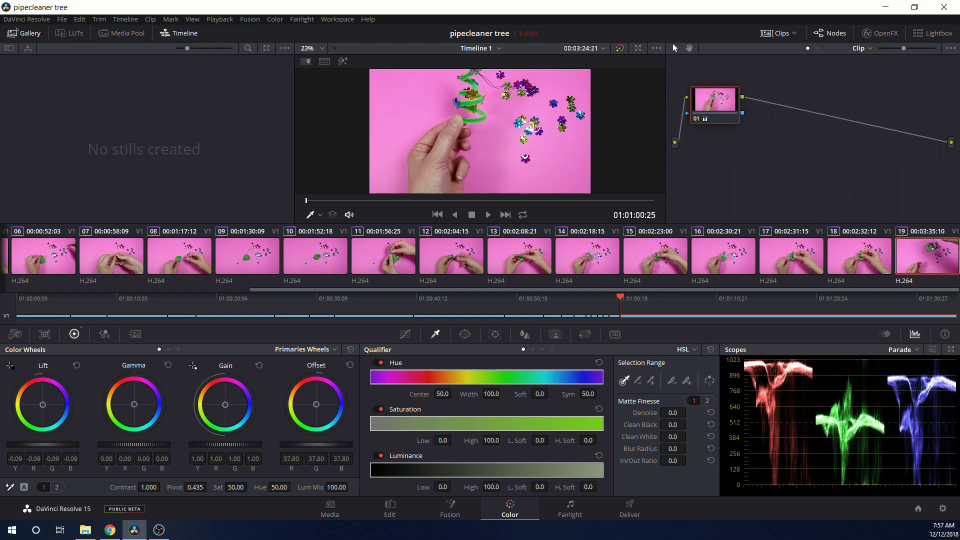
Compare clips 18 and 19 again and copy clip 18's color grade onto clip 19
key("Up")
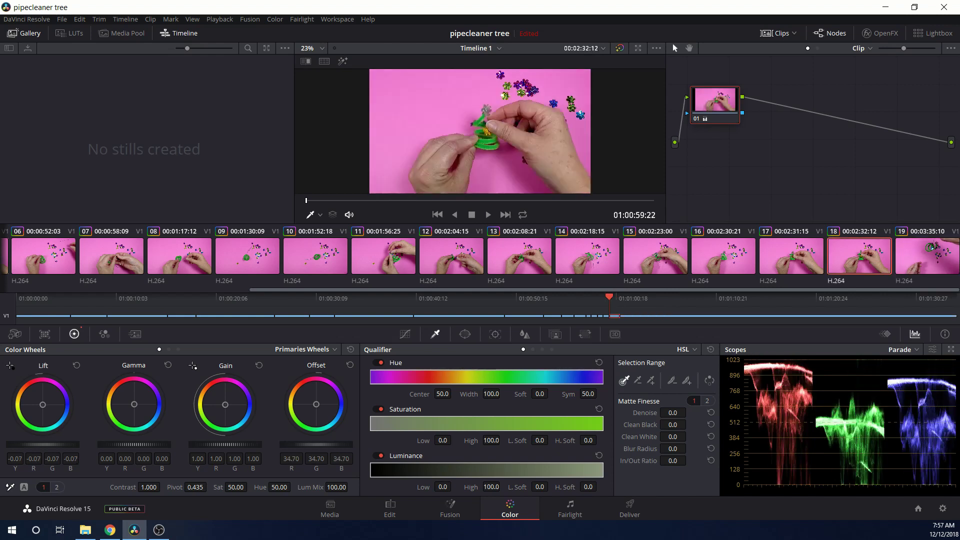
key("Down")
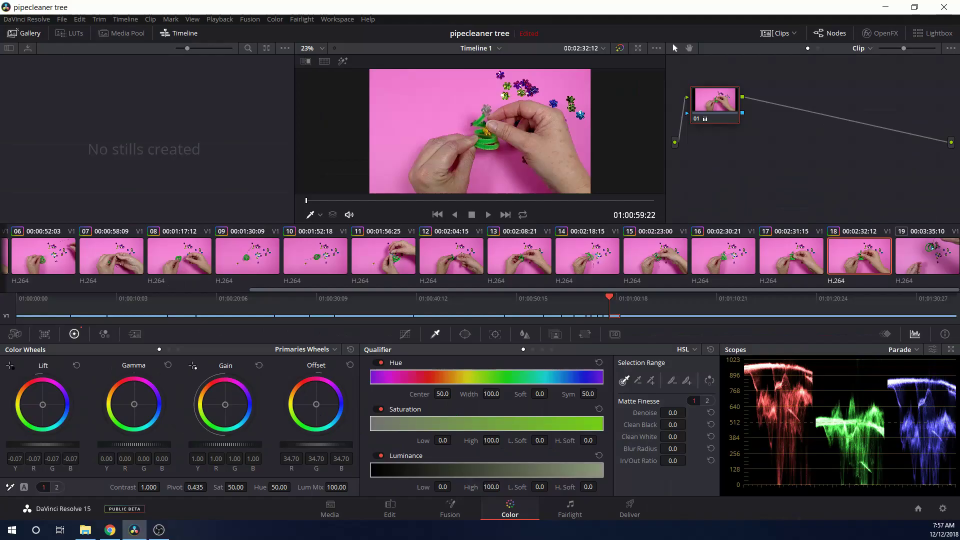
key("Down")
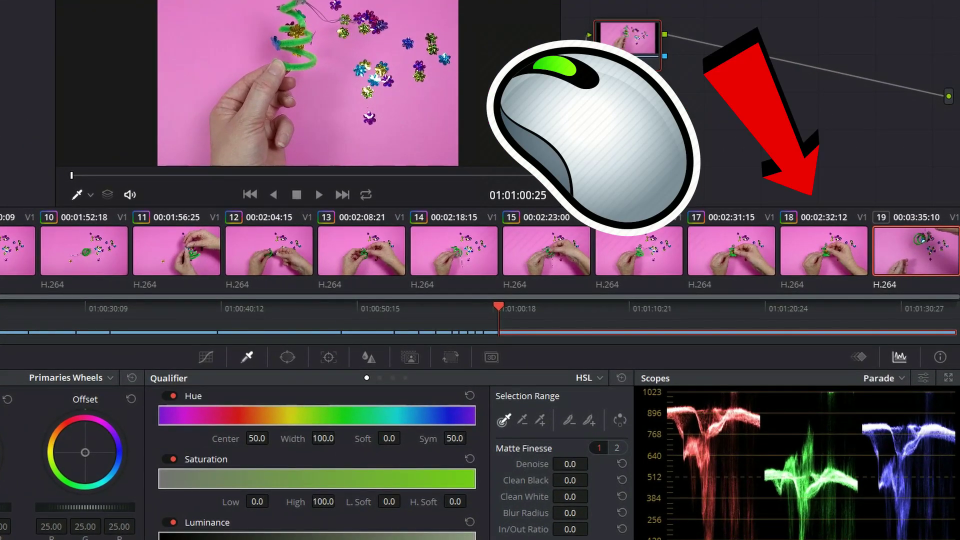
middle_click(824, 249)
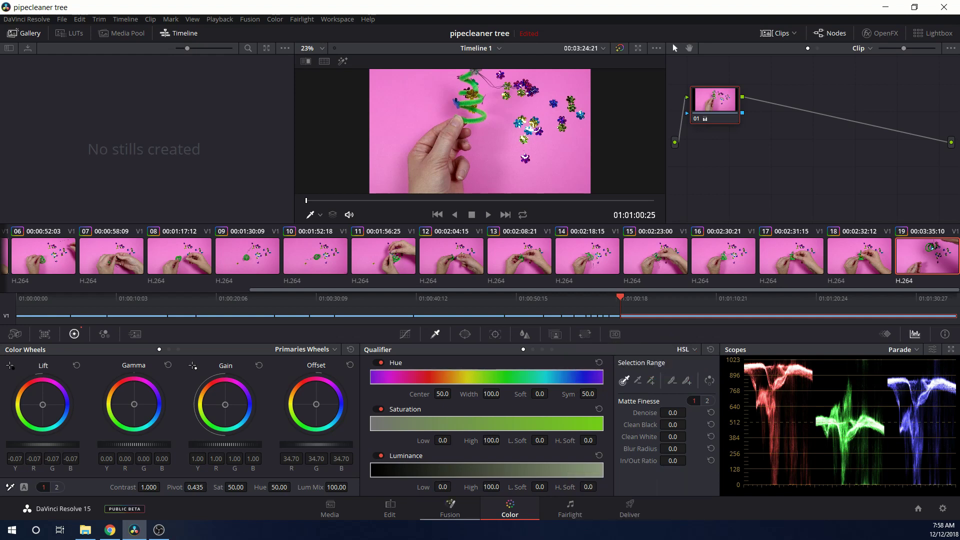
Return to the Edit page and split the last Video 1 clip at 01:01:03:26
left_click(390, 509)
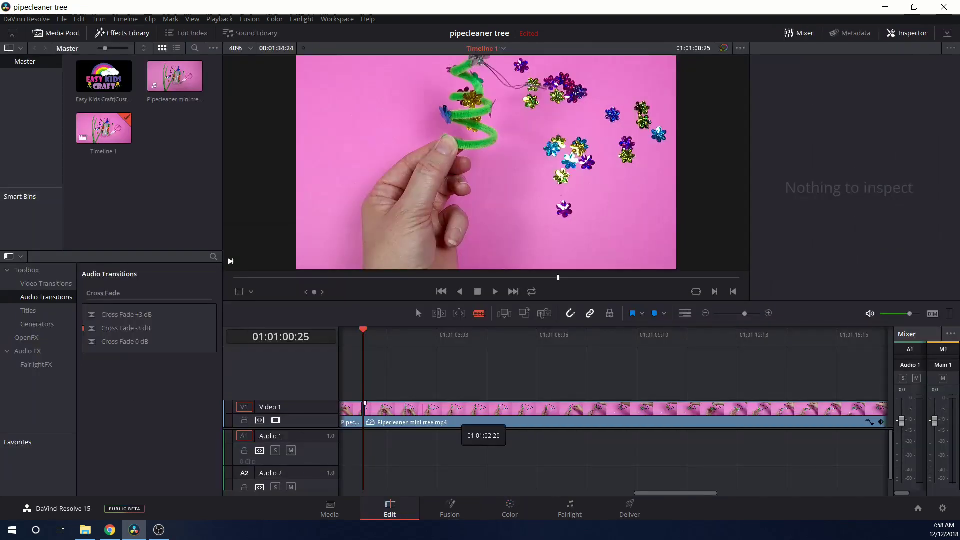
left_click(461, 411)
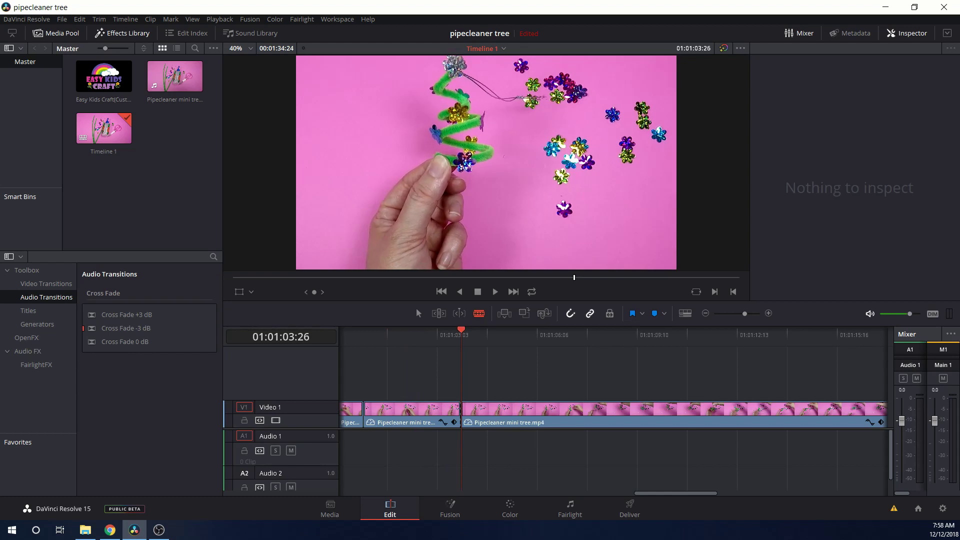
Add a Cross Dissolve at the 01:01:00:25 edit on Video 1, shorten it, and place the playhead at 01:01:00:08 for a preview
scroll(613, 410, "left", 3)
left_click(466, 334)
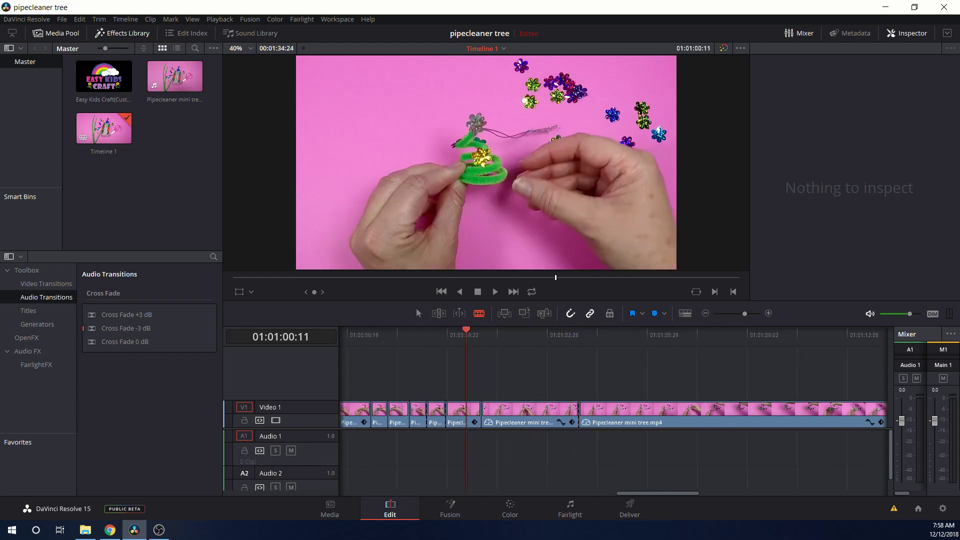
key("space")
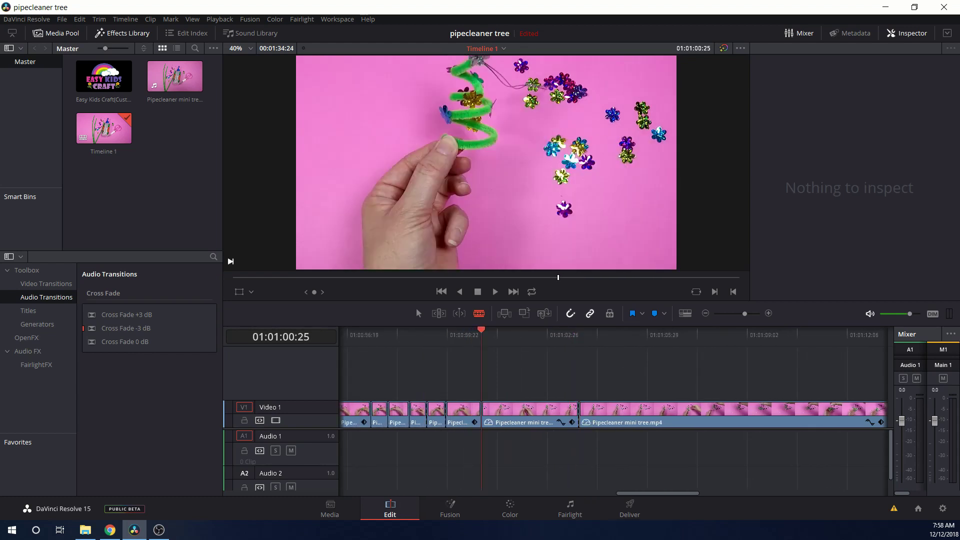
left_click_drag(481, 330, 460, 330)
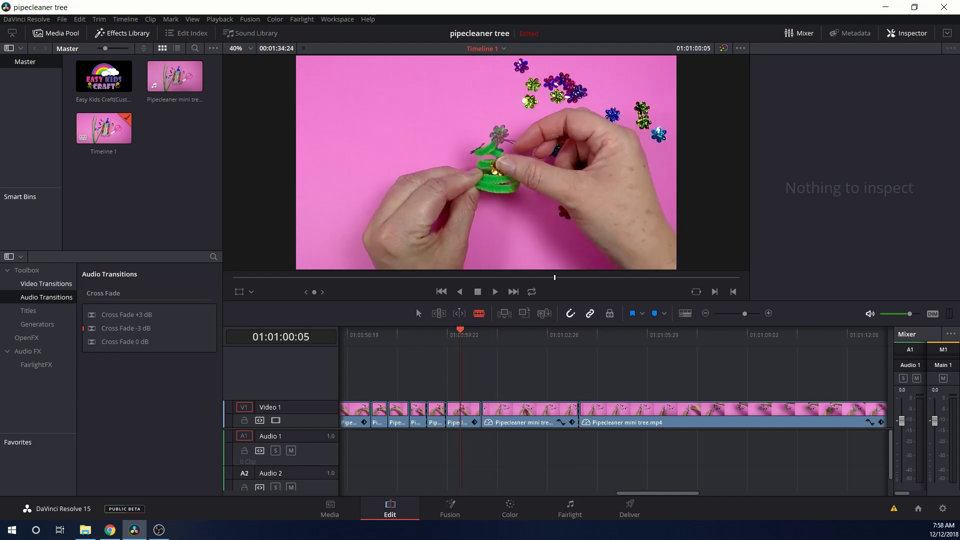
left_click(46, 283)
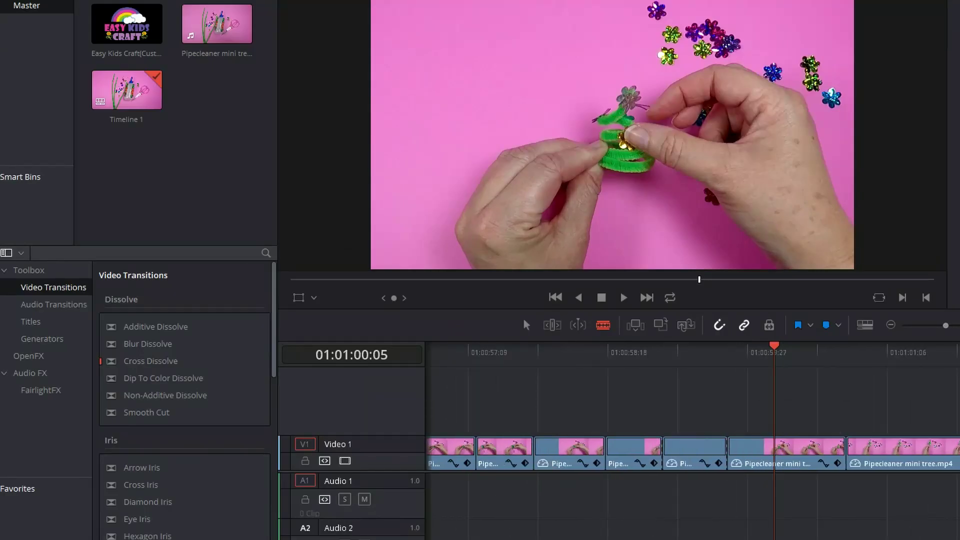
left_click_drag(256, 361, 848, 451)
mouse_move(889, 445)
left_mouse_down()
mouse_move(865, 444)
mouse_move(892, 444)
mouse_move(874, 448)
left_mouse_up()
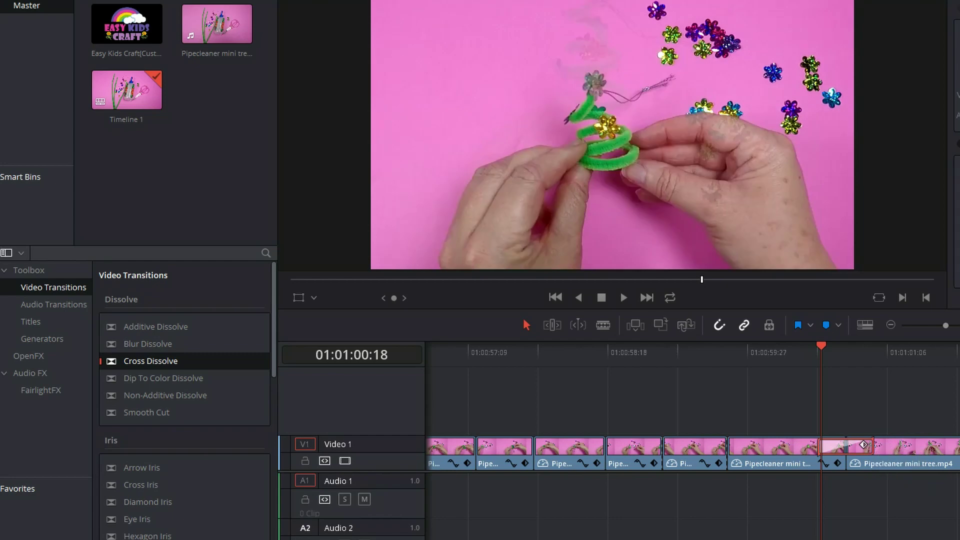
left_click(784, 352)
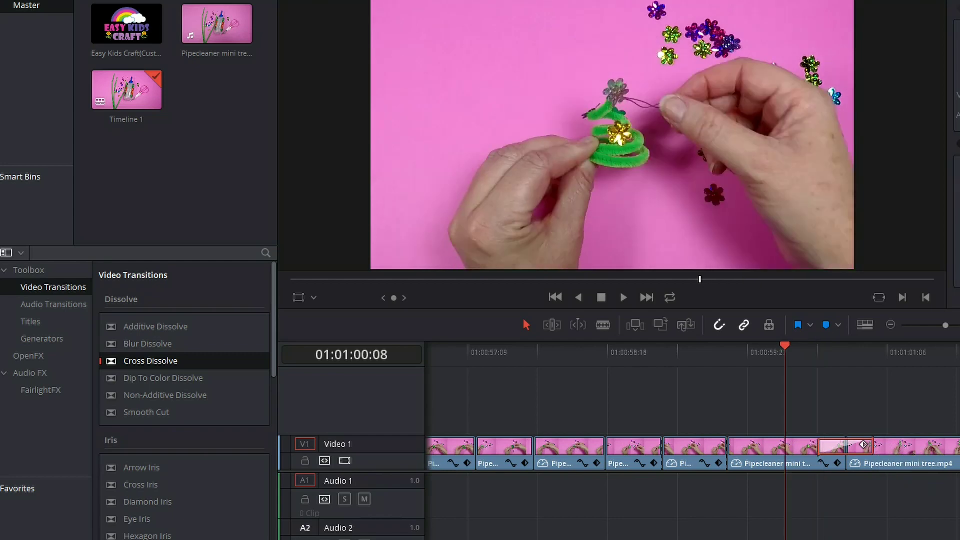
Play back the Cross Dissolve on Video 1 starting from 01:01:00:06
left_click(623, 297)
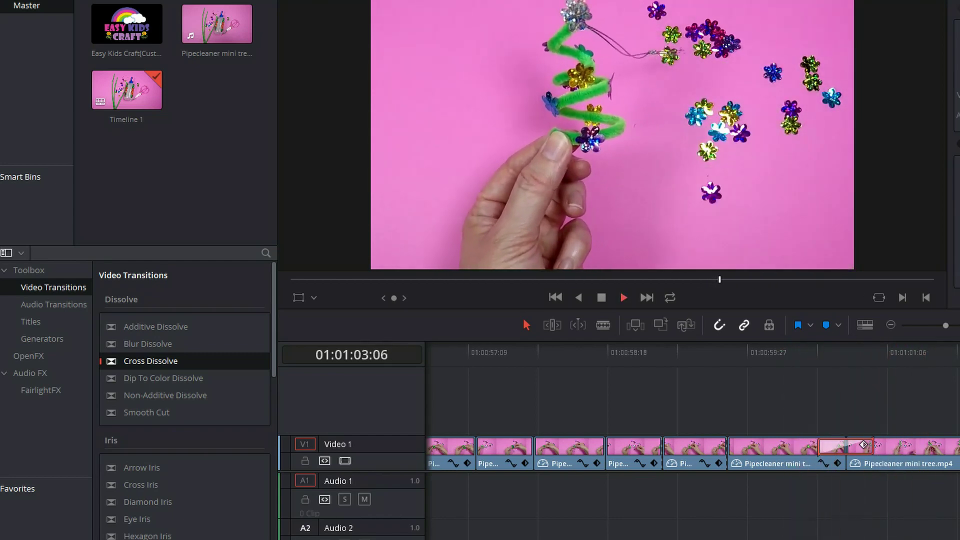
left_click_drag(520, 445, 539, 445)
left_click(426, 352)
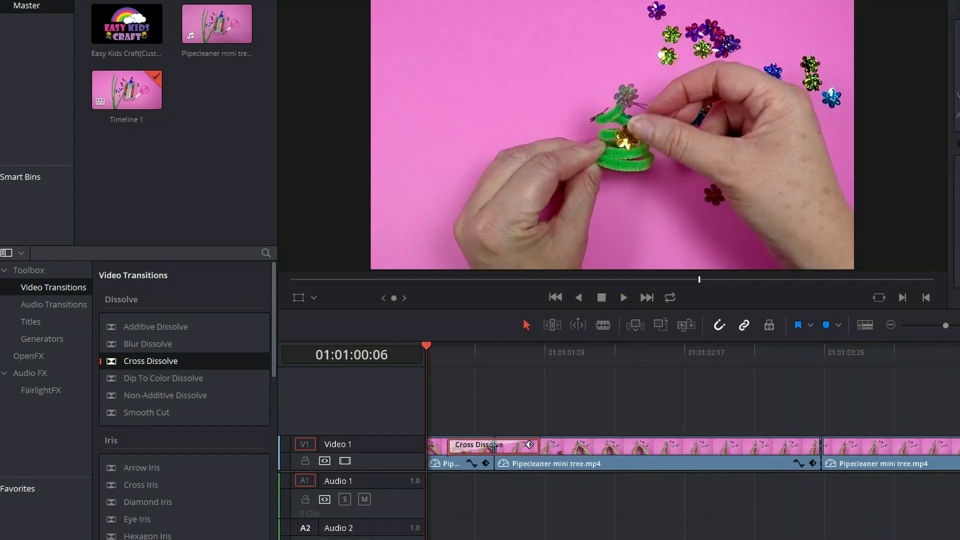
key("space")
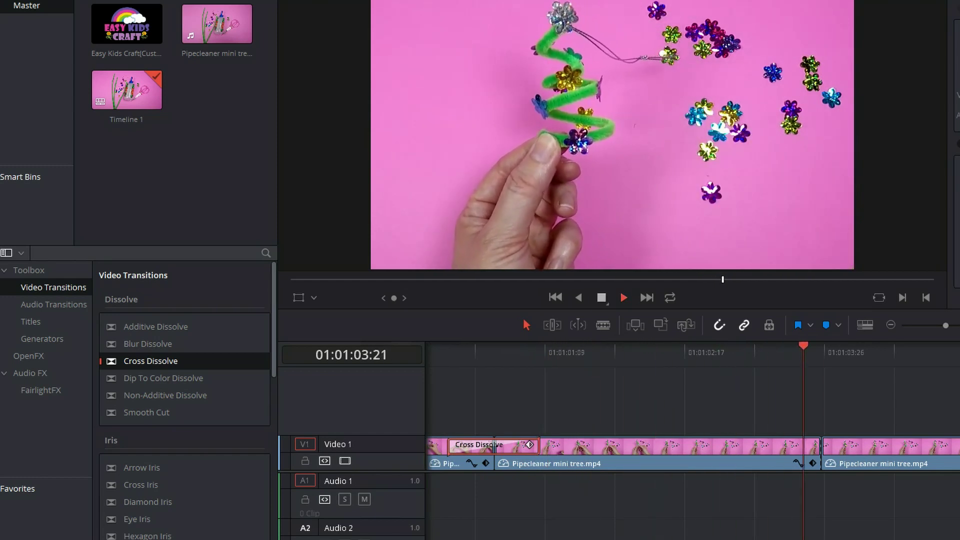
key("space")
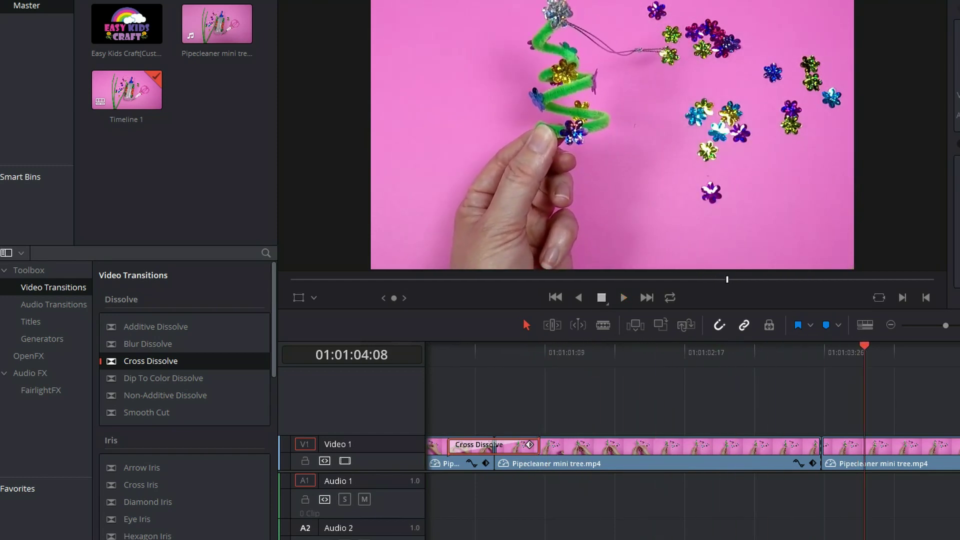
Split the Video 1 clip at 01:01:02:16 and ripple delete the piece between there and the 01:01:03:26 edit
left_click(602, 352)
key("space")
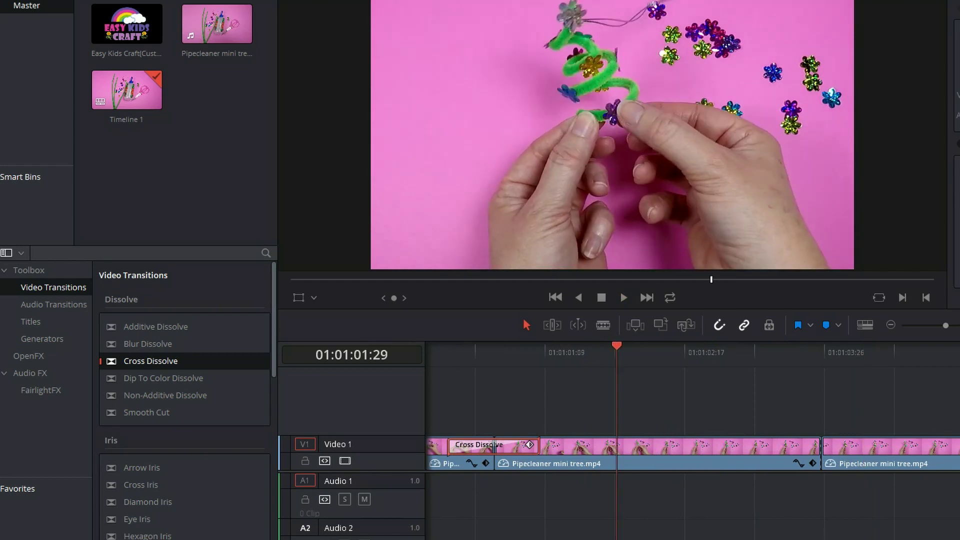
key("space")
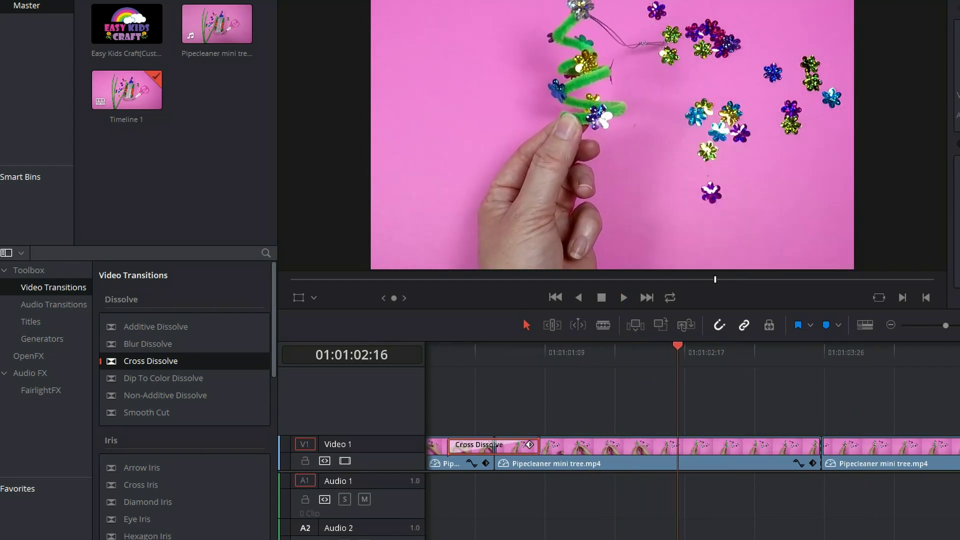
key("b")
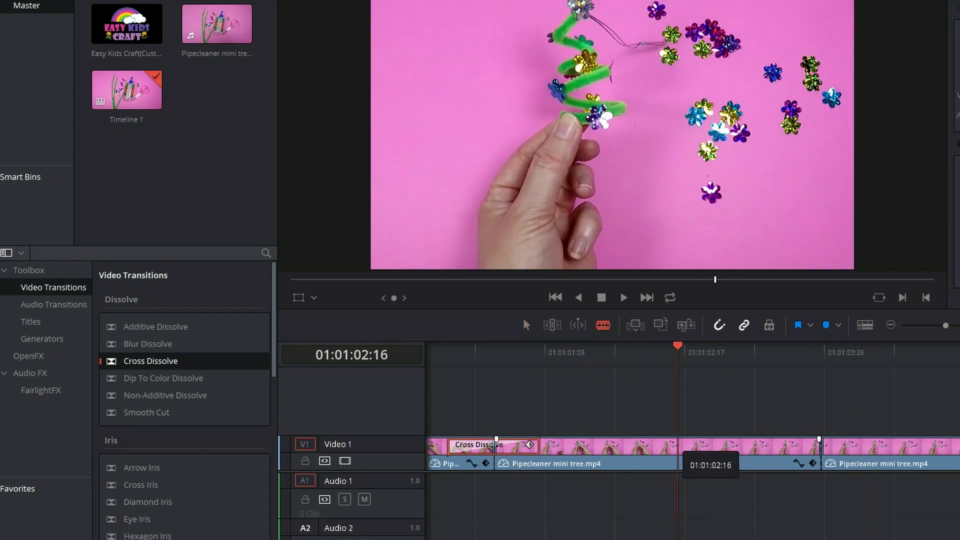
left_click(678, 443)
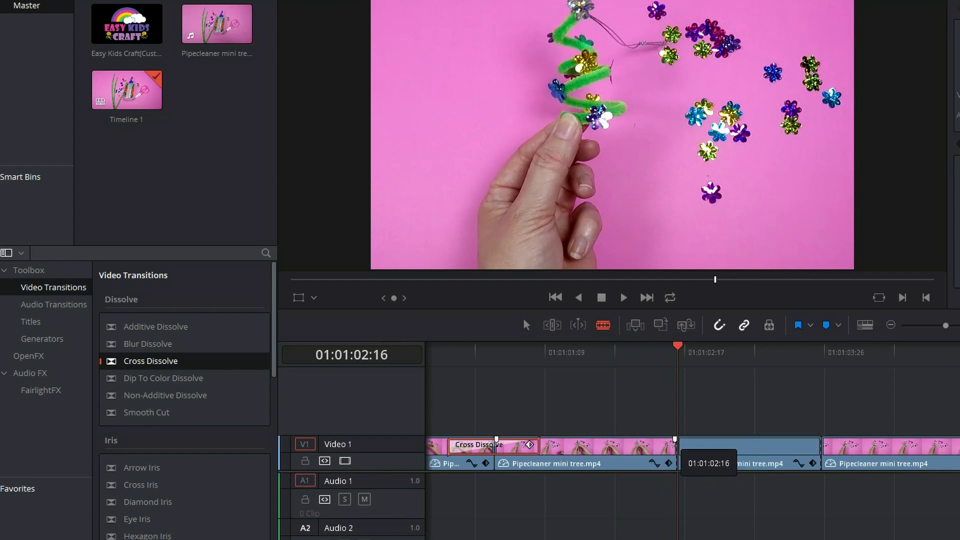
left_click_drag(703, 417, 744, 461)
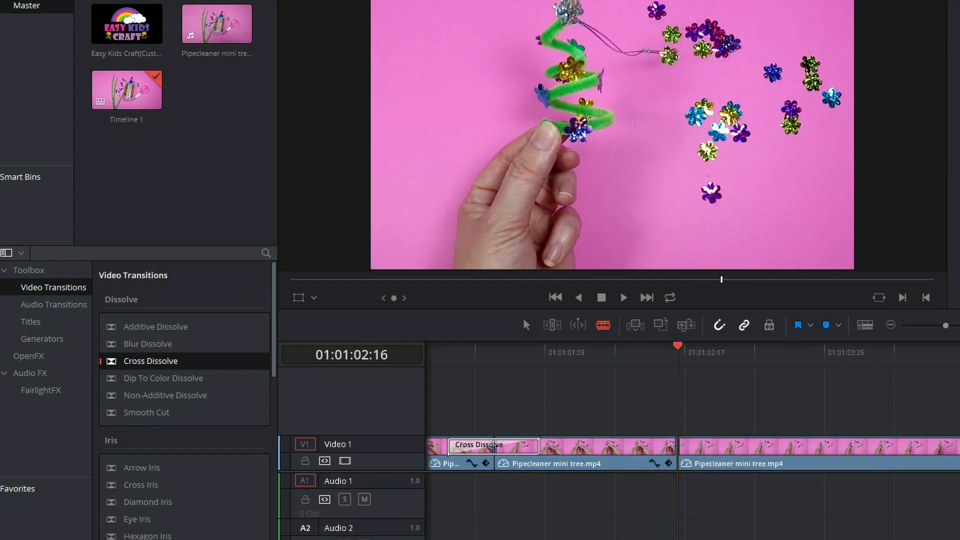
Split the last Video 1 clip at 01:01:06:00 and ripple delete the section from 01:01:02:16 to that split
key("space")
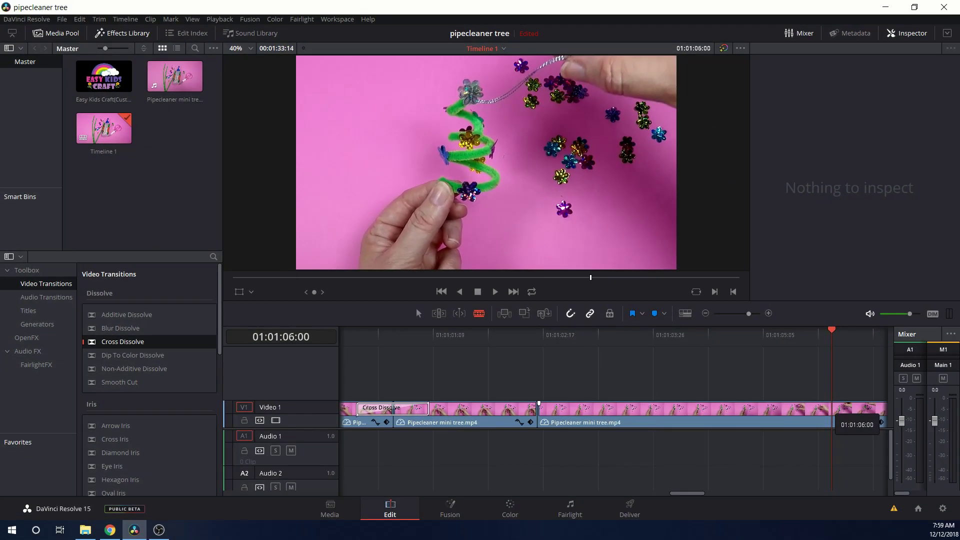
left_click(831, 409)
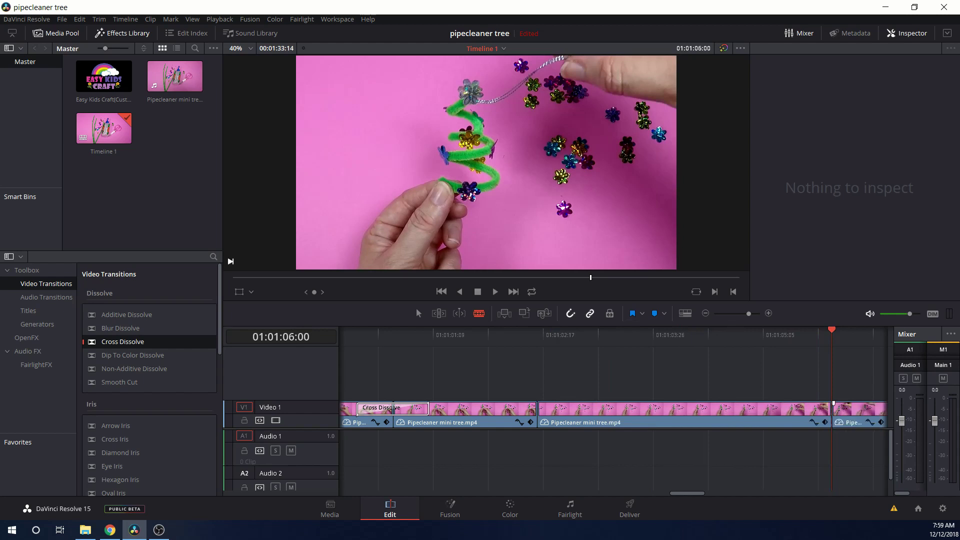
key("Delete")
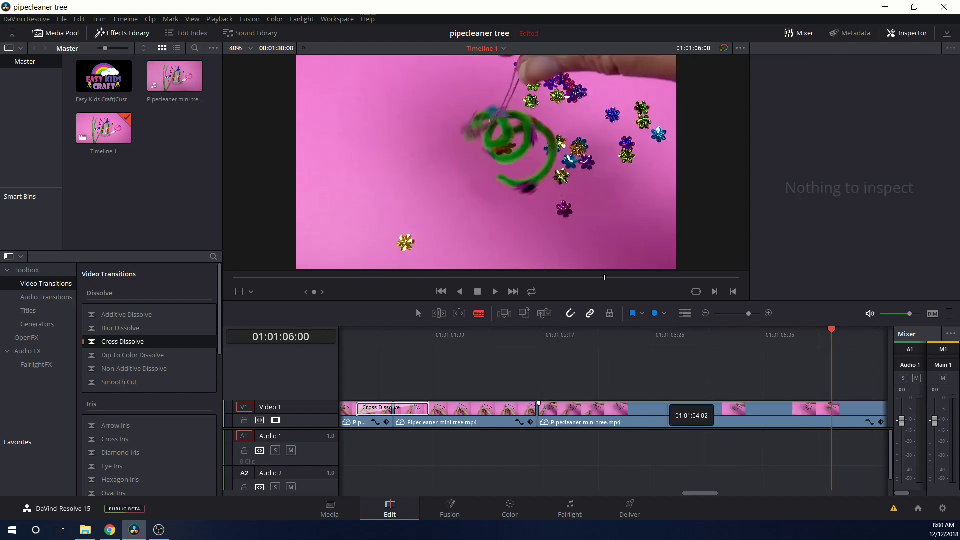
Split the last Video 1 clip at 01:01:07:28 and ripple delete the section between 01:01:02:16 and that split
left_click(519, 333)
key("space")
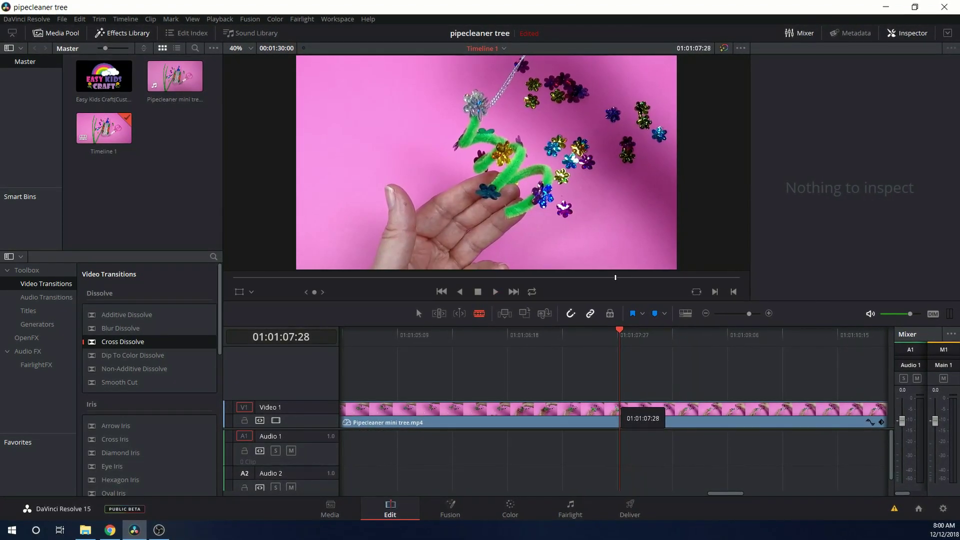
left_click(619, 402)
left_click_drag(435, 372, 525, 419)
key("Delete")
Play the footage from 01:01:02:07 and split the last Video 1 clip at 01:01:07:25
scroll(525, 410, "left", 5)
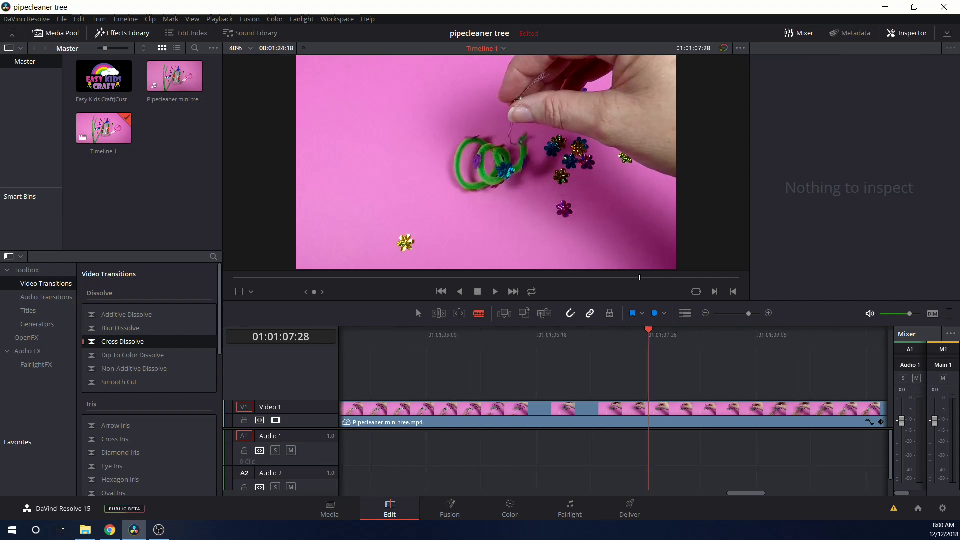
left_click(426, 334)
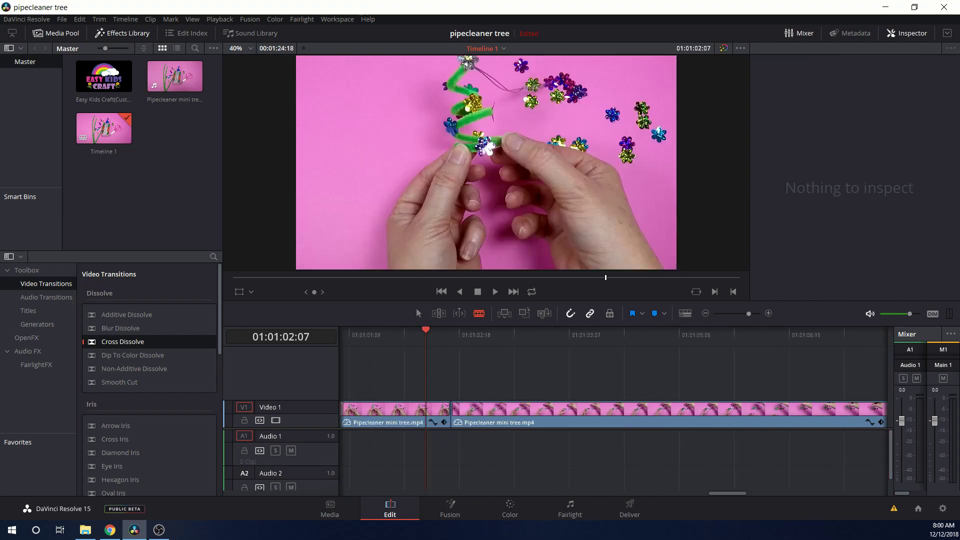
key("space")
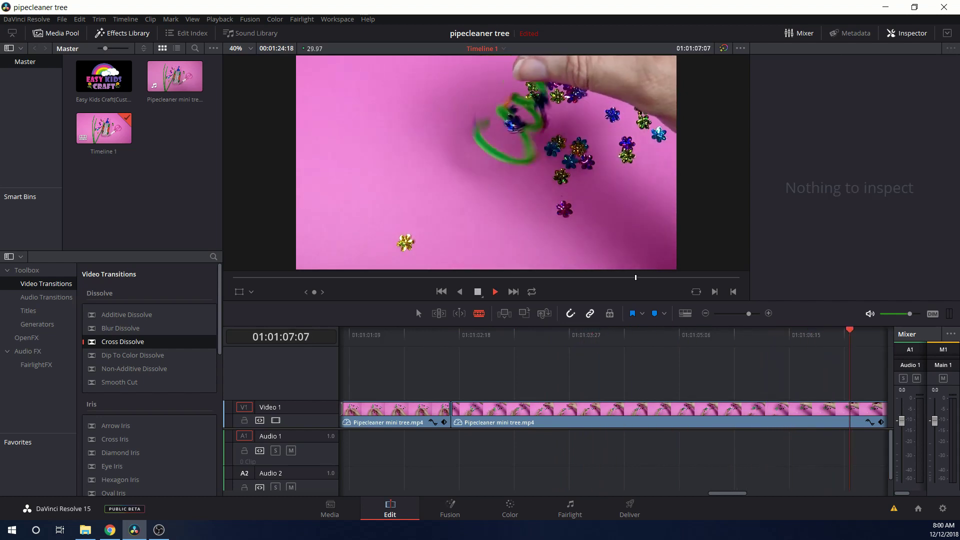
key("space")
left_click(625, 415)
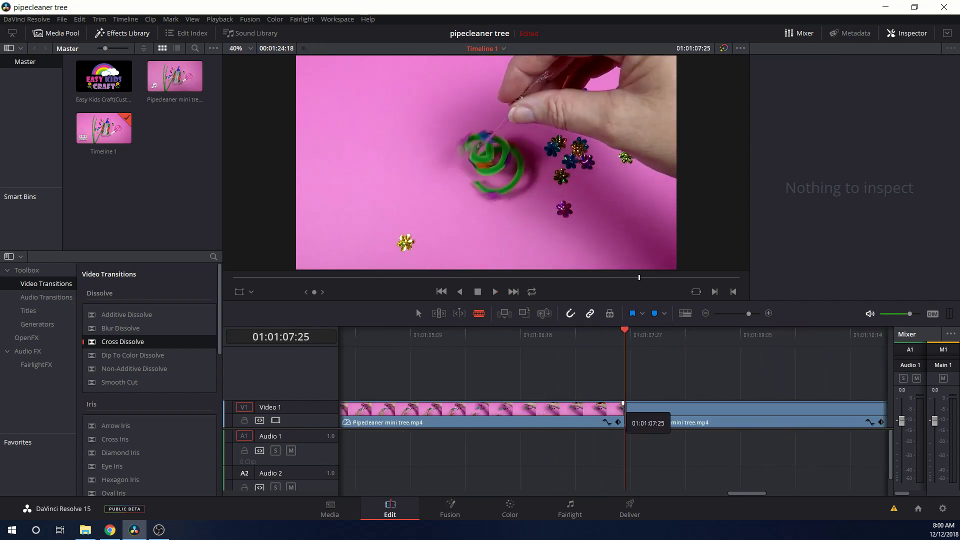
Split the last clip at 01:01:13:22, where the white tree is shown, and ripple delete the section from 01:01:07:25 to that split
scroll(625, 415, "right", 5)
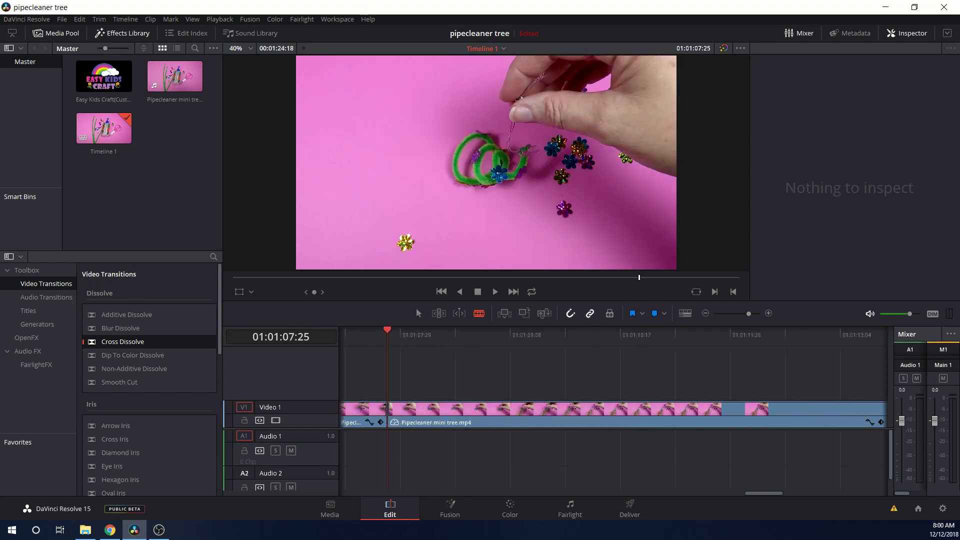
left_click_drag(706, 332, 732, 330)
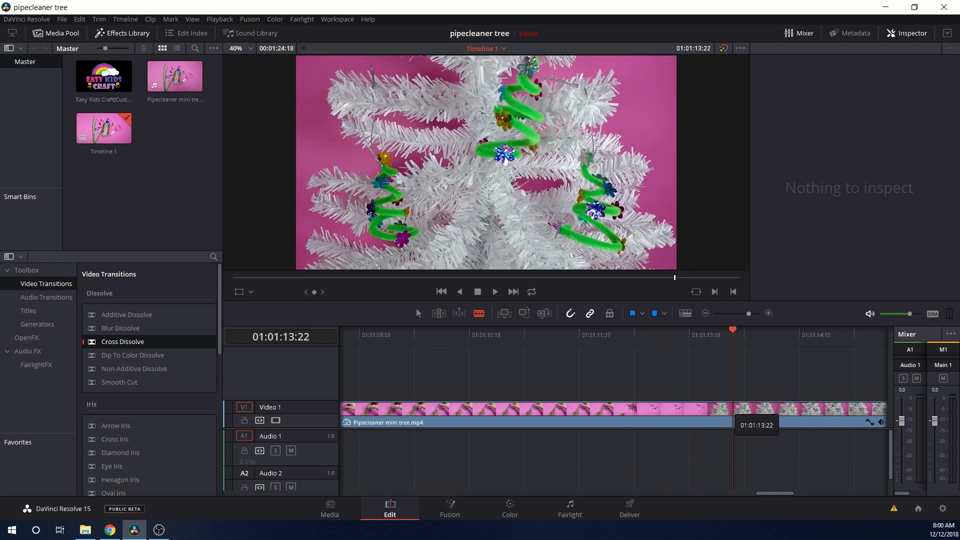
left_click(733, 422)
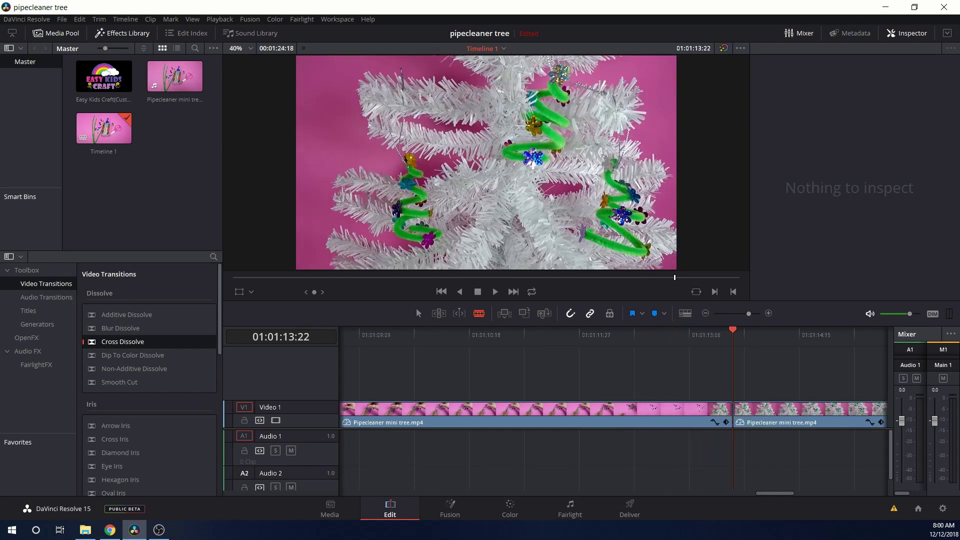
key("Delete")
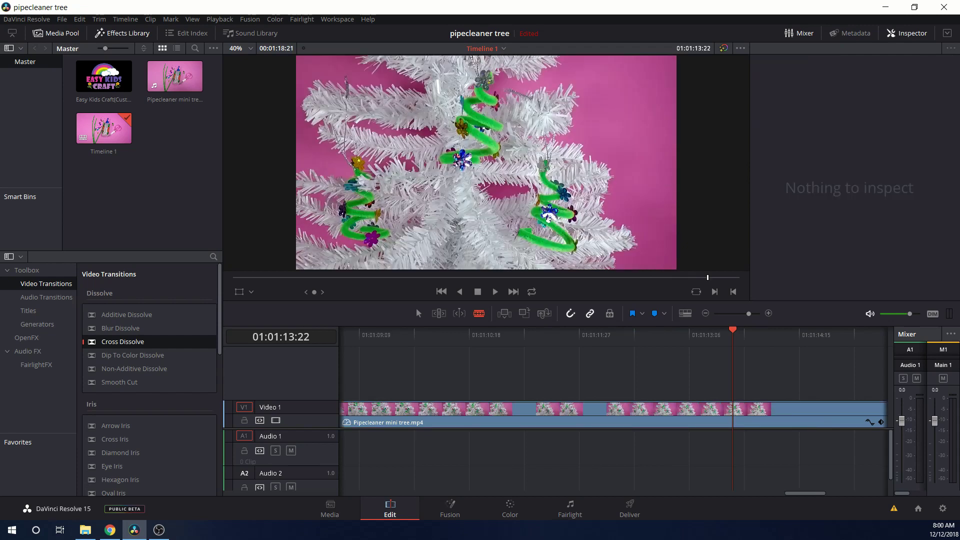
Play back the join at 01:01:07:25 where the footage cuts to the white tree
scroll(613, 410, "left", 1)
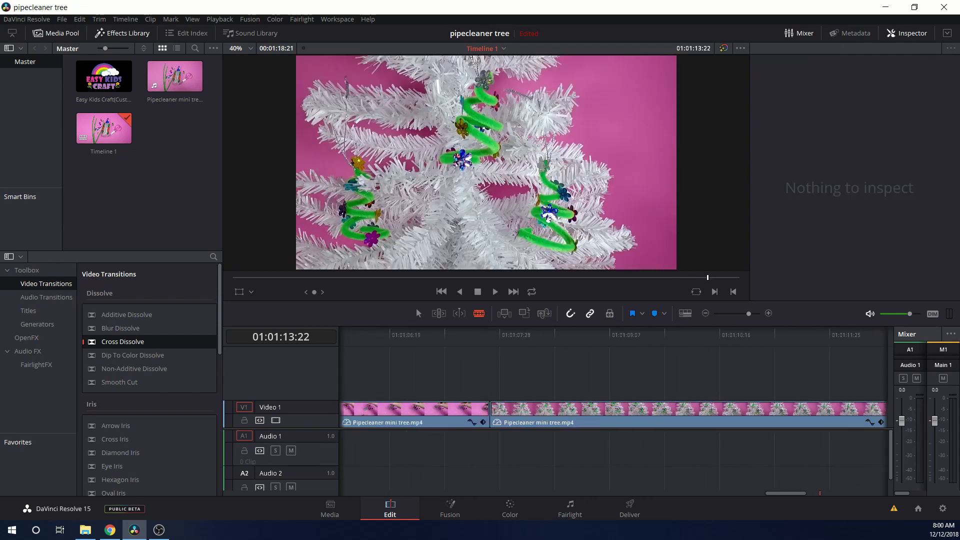
left_click(436, 334)
key("space")
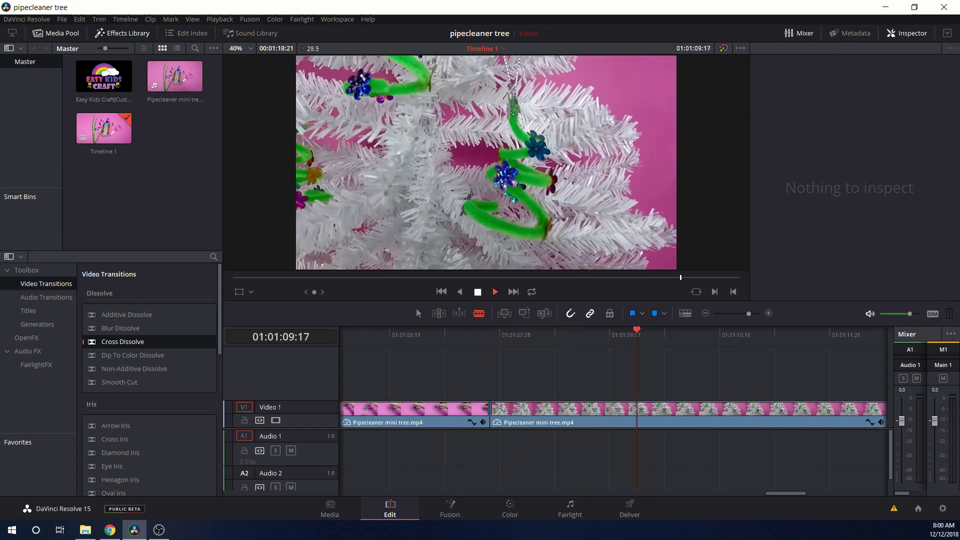
key("space")
left_click(357, 334)
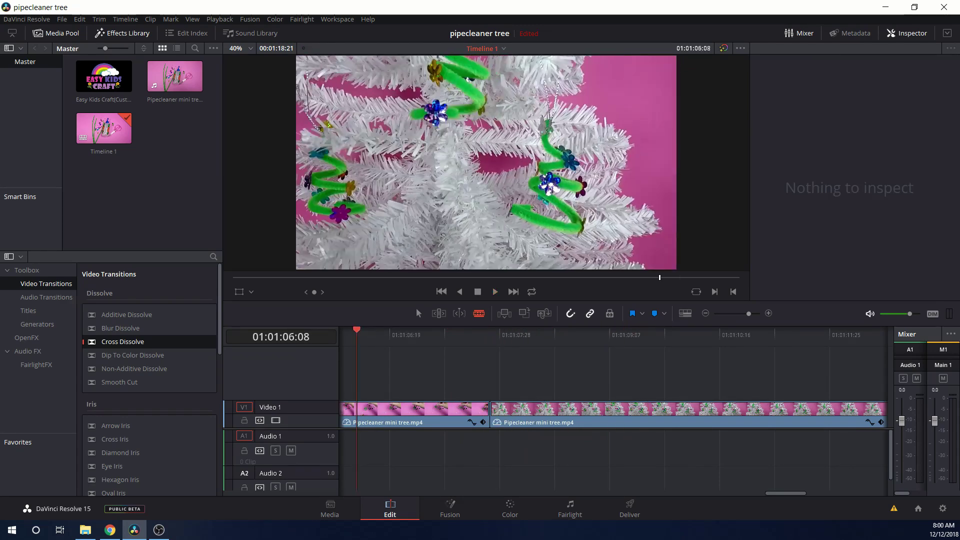
Locate the exit frame before the white tree shot, split the clip at 01:01:05:28, and ripple delete the piece up to the 01:01:07:25 edit
scroll(612, 376, "left", 3)
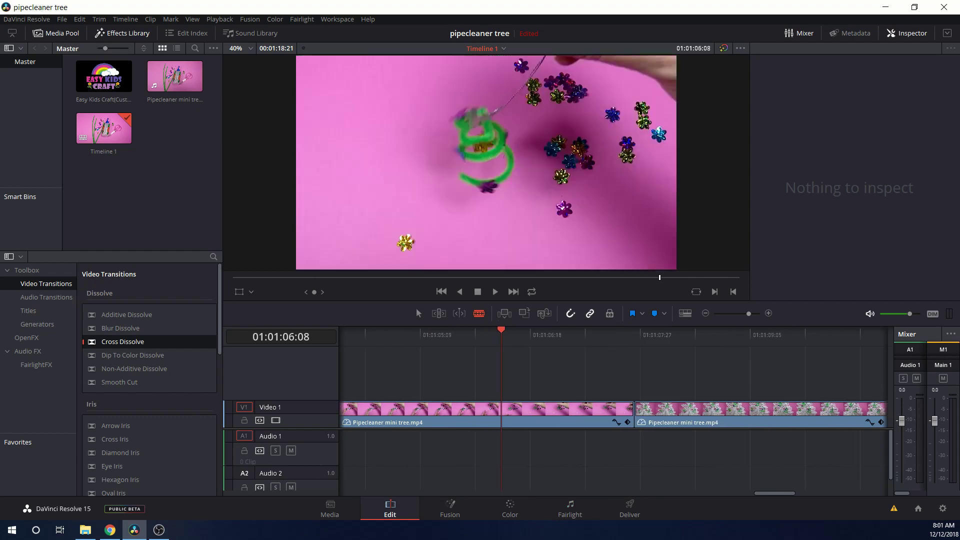
left_click(371, 334)
key("space")
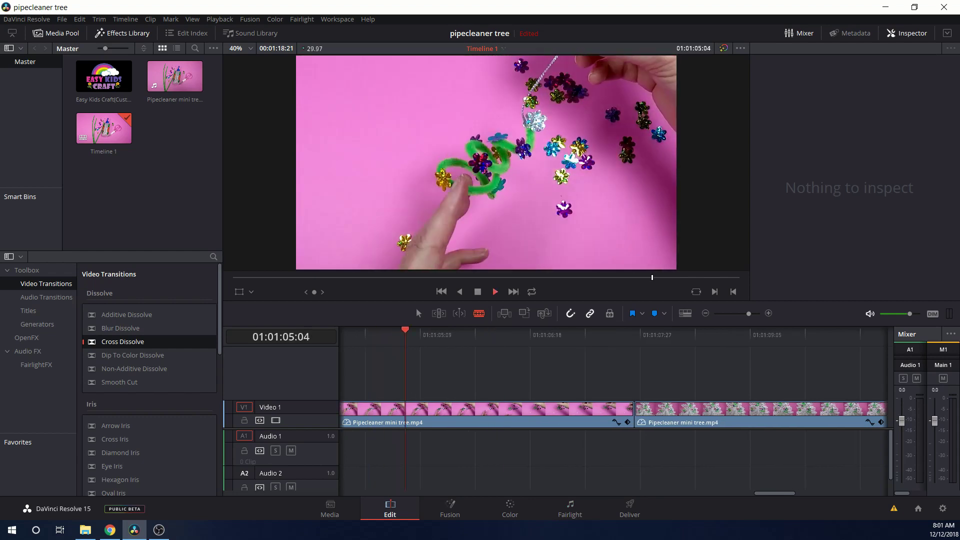
key("space")
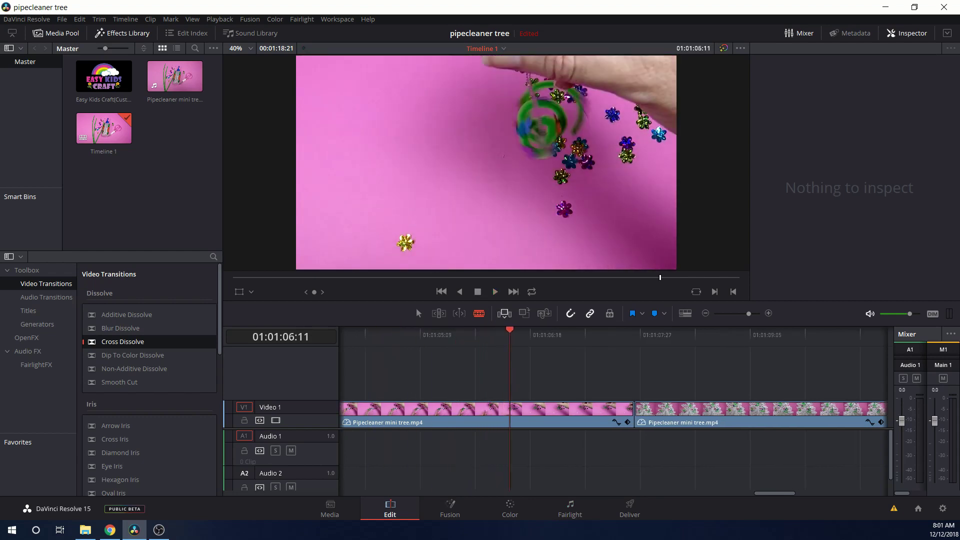
key("Left")
key("Left")
key("Left")
key("Left")
key("Left")
key("Left")
key("Left")
key("Left")
key("Left")
key("Left")
key("Left")
key("Left")
key("Left")
key("Left")
key("Left")
key("Left")
key("Left")
key("Left")
key("Left")
key("Left")
key("Left")
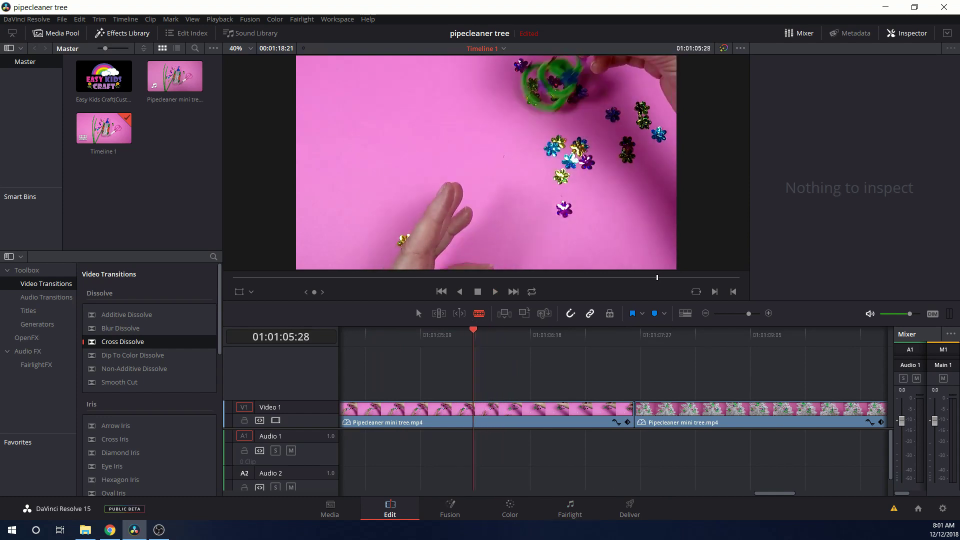
key("Right")
key("Right")
key("Right")
key("Right")
key("Right")
key("Right")
key("Right")
key("Right")
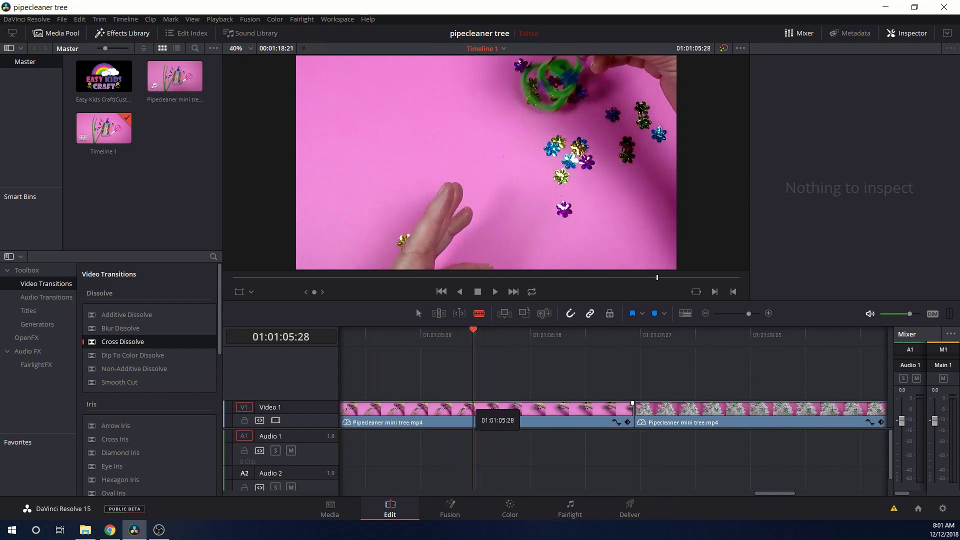
left_click(474, 409)
left_click_drag(491, 379, 527, 425)
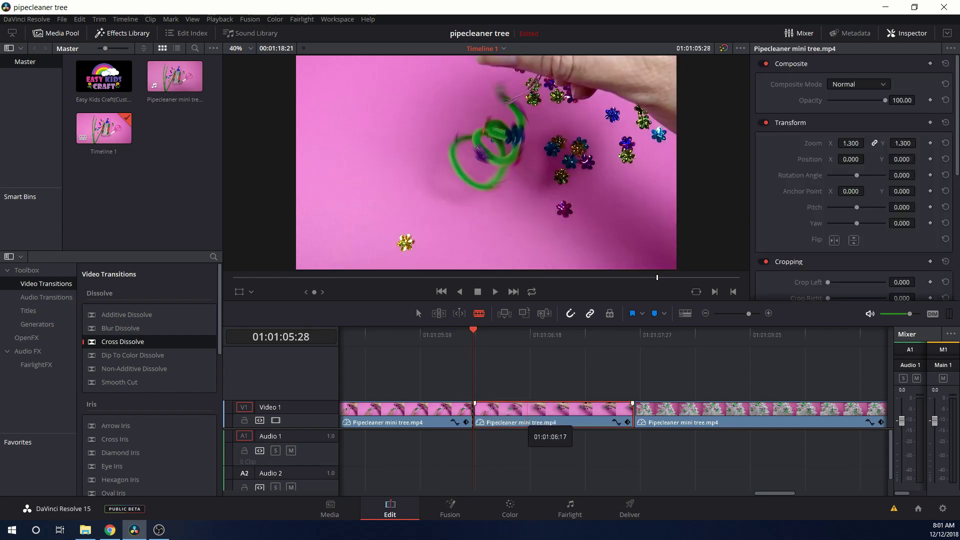
Play back the new join at 01:01:05:28 from shortly before the cut
key("ctrl+z")
key("Left")
key("Left")
key("Left")
key("Left")
key("Left")
key("Left")
key("Left")
key("Left")
key("Left")
key("Left")
key("Left")
key("Left")
key("Left")
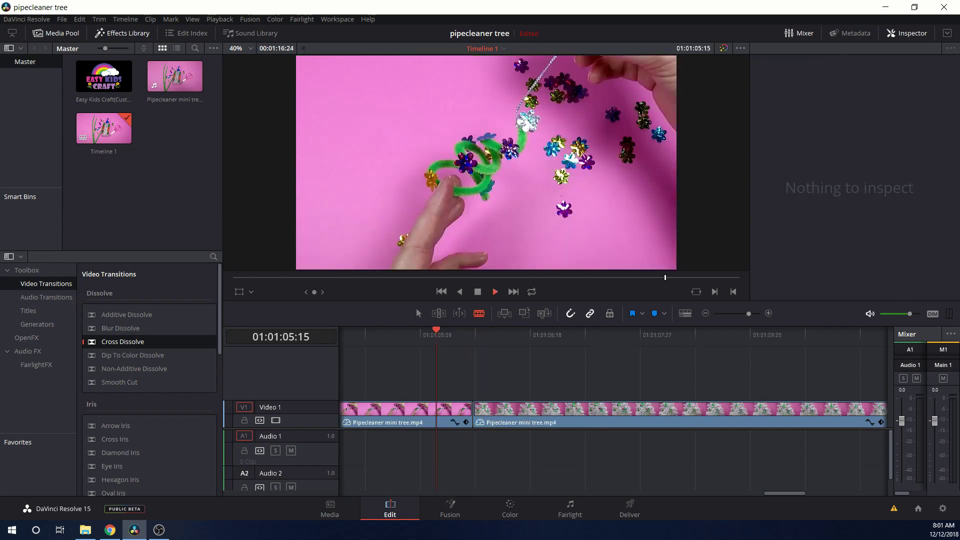
key("space")
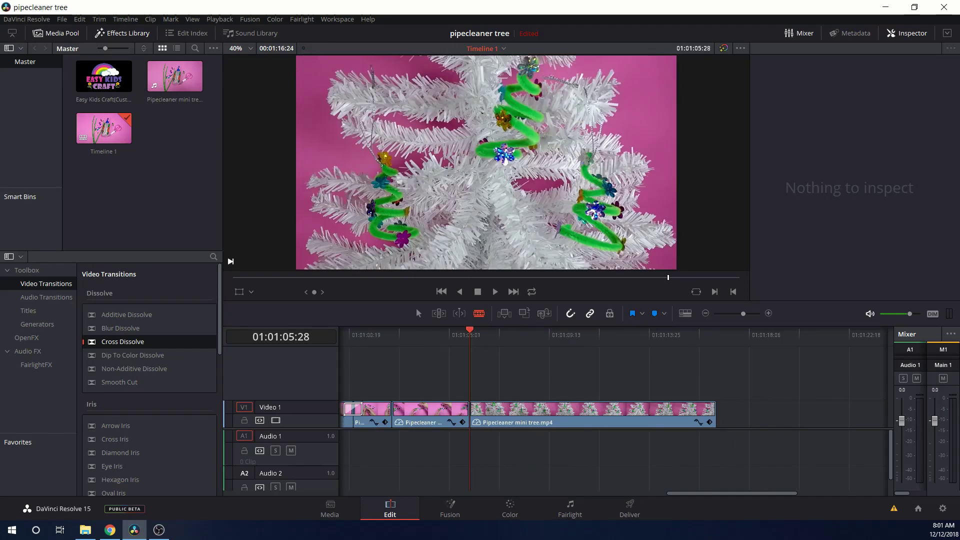
Move all Video 1 clips later together to leave a gap at the start of the timeline, and select the last clip
key("ctrl+minus")
key("ctrl+minus")
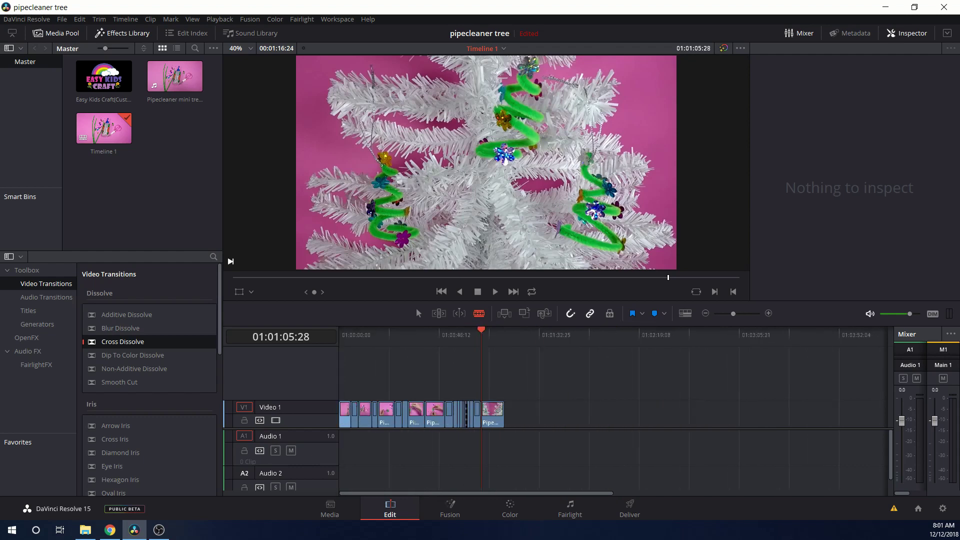
left_click_drag(587, 376, 322, 435)
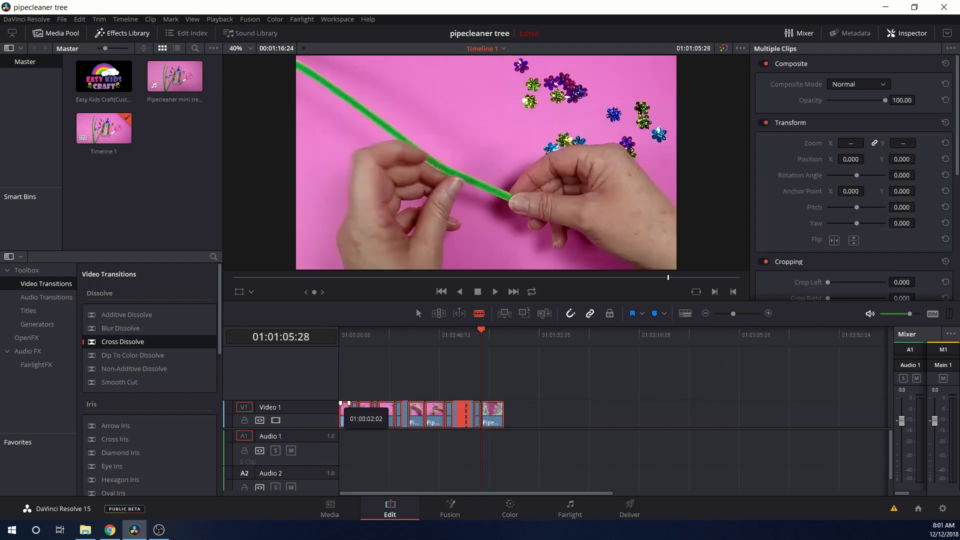
left_click_drag(364, 409, 404, 409)
left_click(531, 380)
left_click(531, 414)
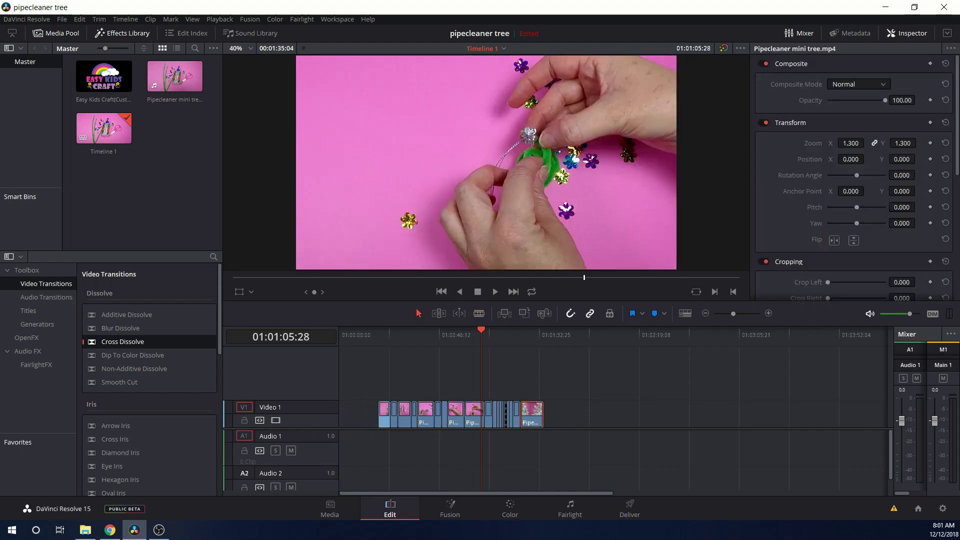
Copy the last white tree clip to the start of Video 1 at 01:00:00:00 and check a frame of it
key("Home")
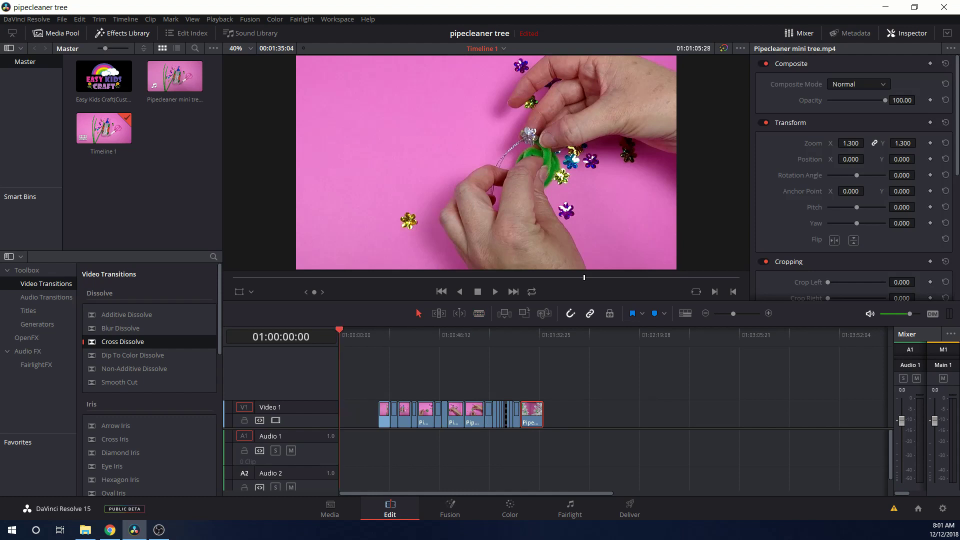
right_click(535, 414)
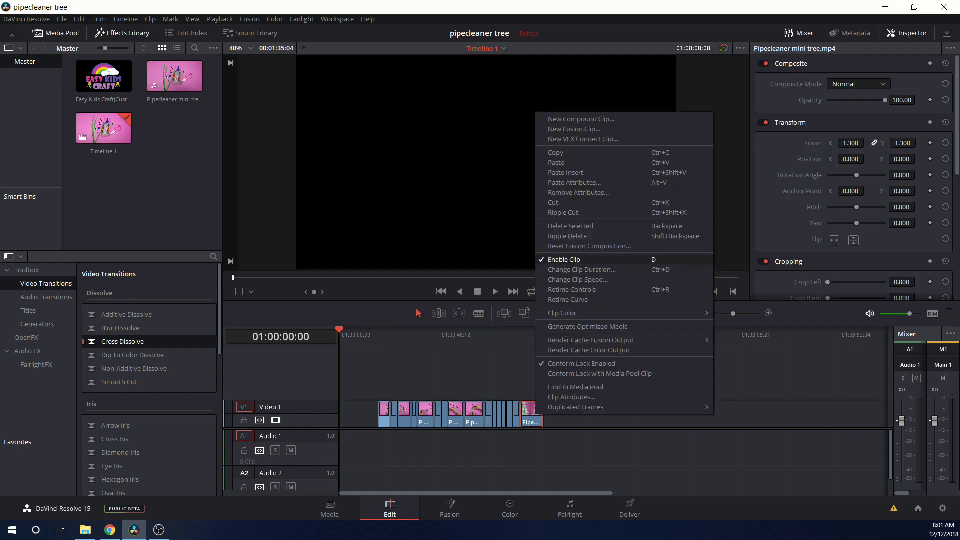
left_click(556, 152)
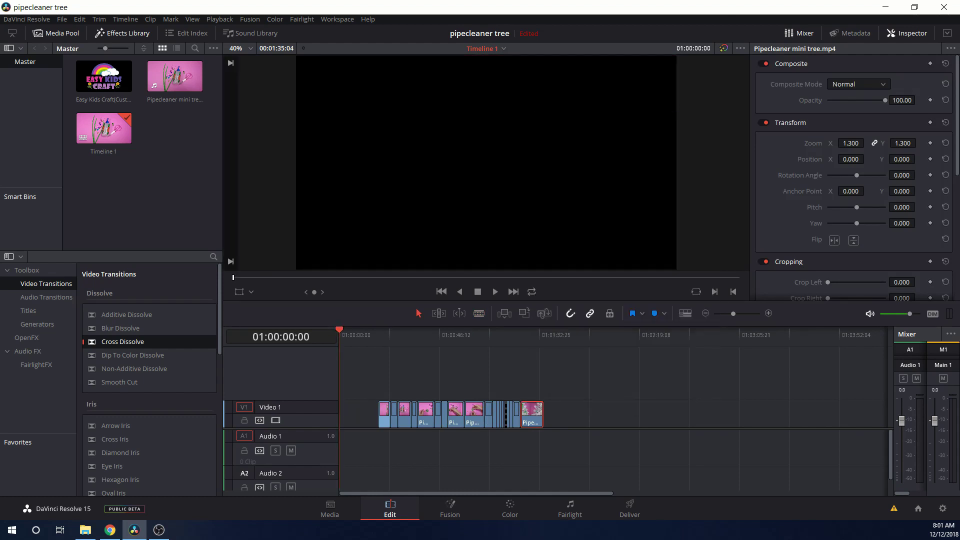
key("ctrl+v")
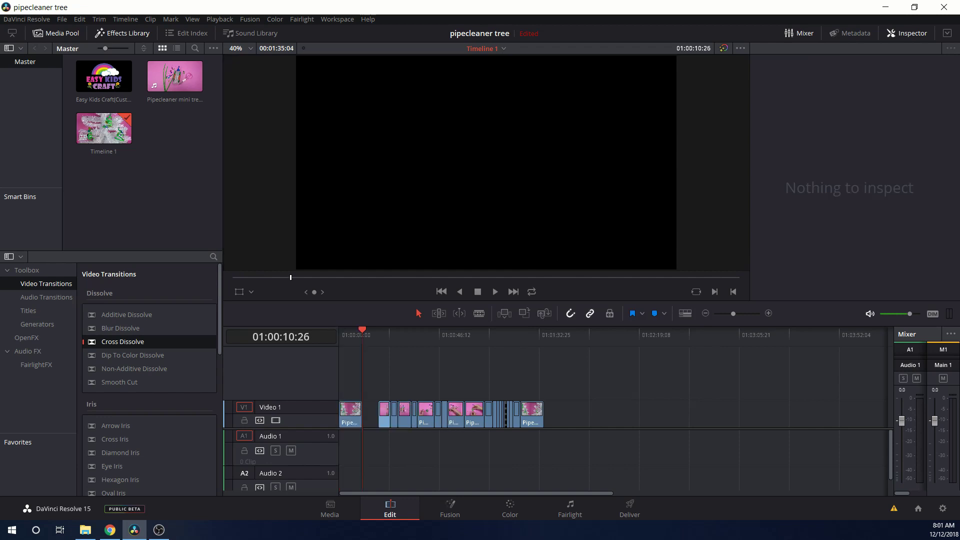
left_click(343, 334)
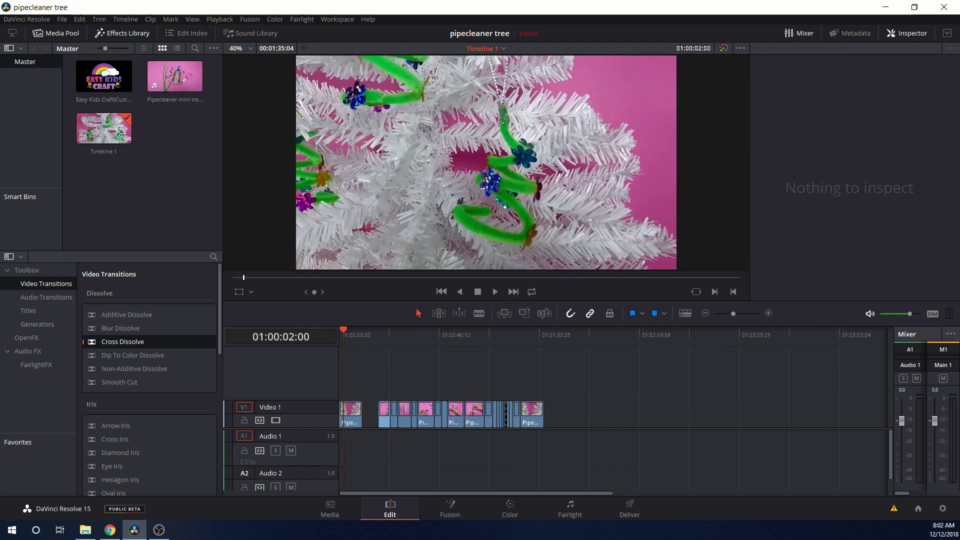
Preview the final white tree clip, stop playback, and move the clip straight up from Video 1 to Video 3
left_click(521, 334)
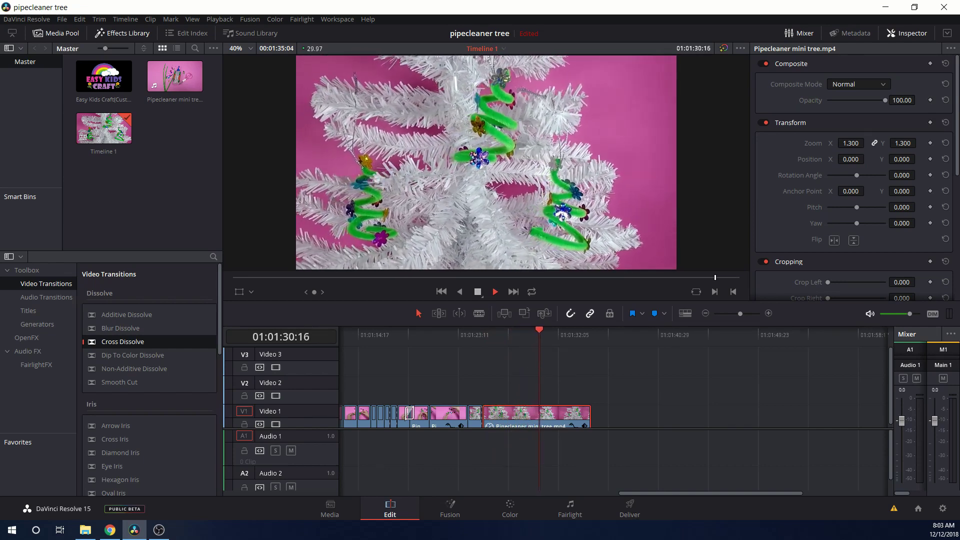
key("space")
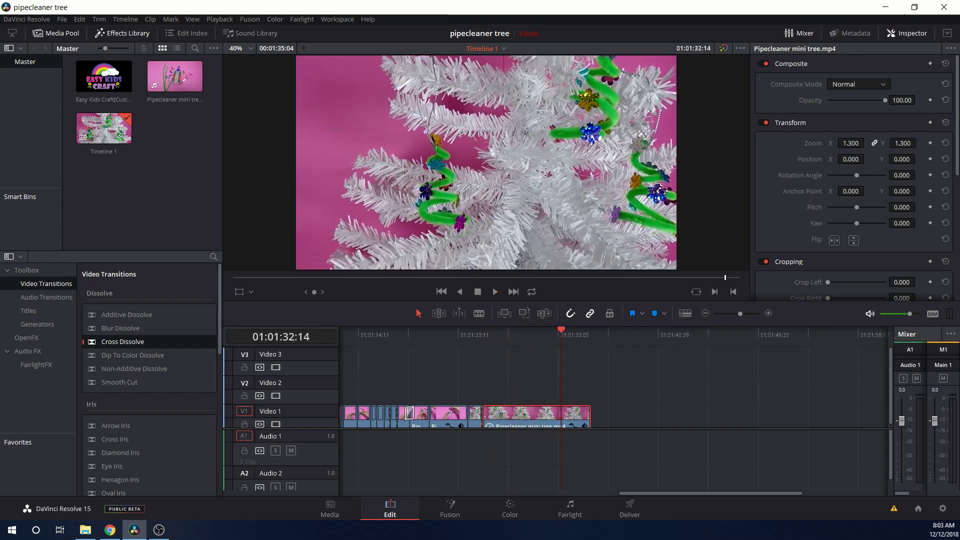
left_click_drag(522, 414, 520, 359)
Add Solid Color generators on Video 2 and Video 1 beneath the final tree clip and extend both to its end
left_click(37, 324)
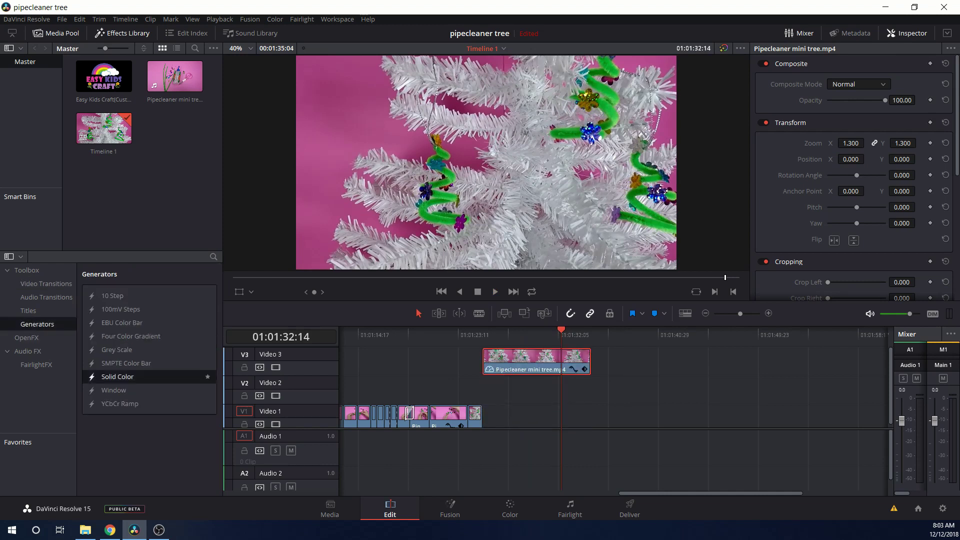
left_click_drag(118, 377, 493, 395)
left_click_drag(117, 377, 482, 421)
left_click_drag(538, 390, 590, 390)
left_click_drag(539, 421, 590, 421)
Add zoom and position keyframes to the Video 3 tree clip at its first frame, 01:01:25:17
key("Up")
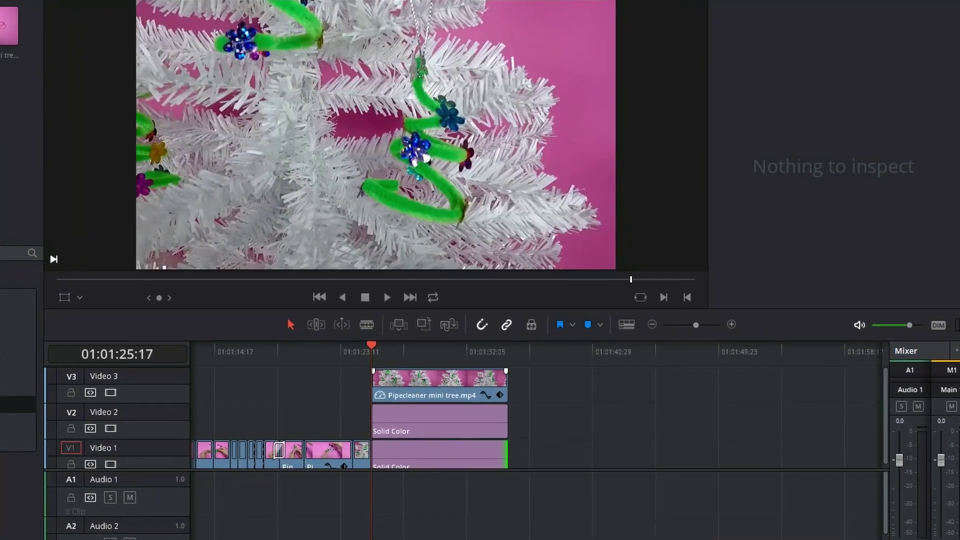
left_click(477, 374)
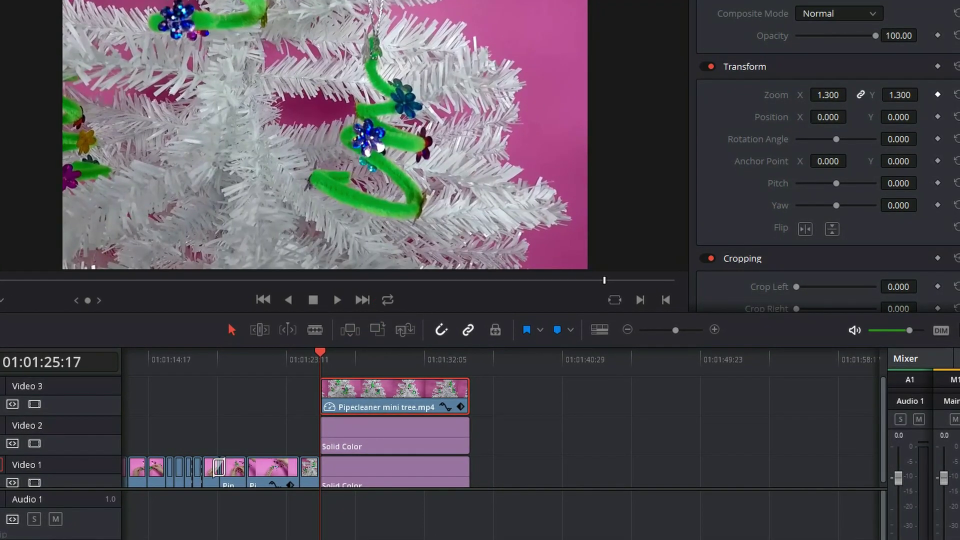
left_click(937, 94)
left_click(938, 117)
Keyframe the Video 3 tree clip's zoom to 0.500 on both axes at 01:01:26:01
left_click_drag(320, 352, 334, 352)
key("shift+Left")
key("ctrl+equal")
key("ctrl+equal")
key("ctrl+equal")
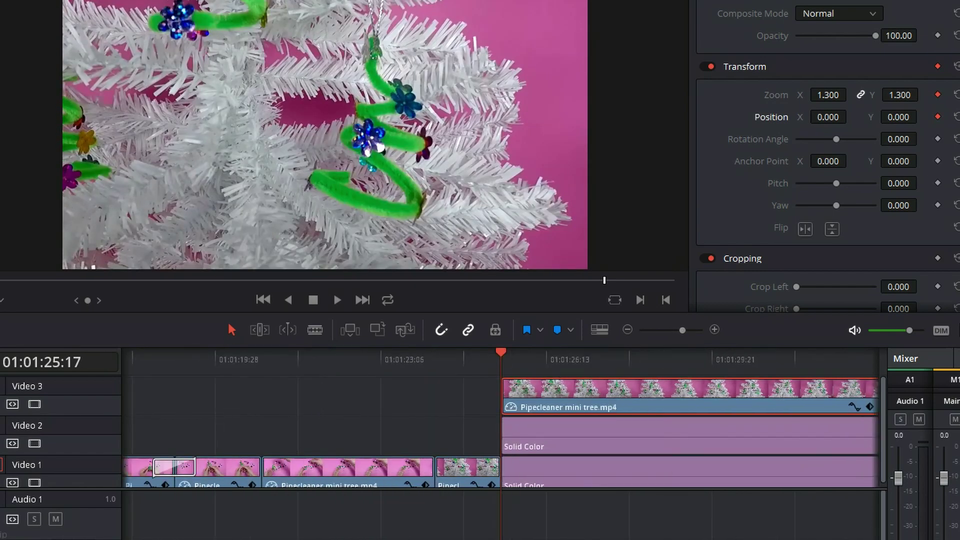
key("Right")
key("Right")
key("Right")
key("Right")
key("Right")
key("Right")
key("Right")
key("Right")
key("Right")
key("Right")
key("Right")
key("Right")
key("Right")
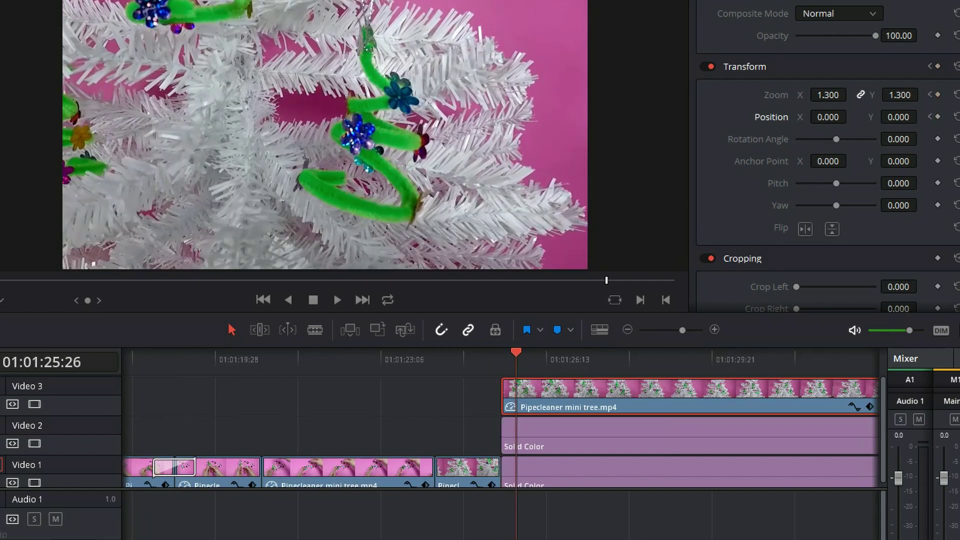
key("Right")
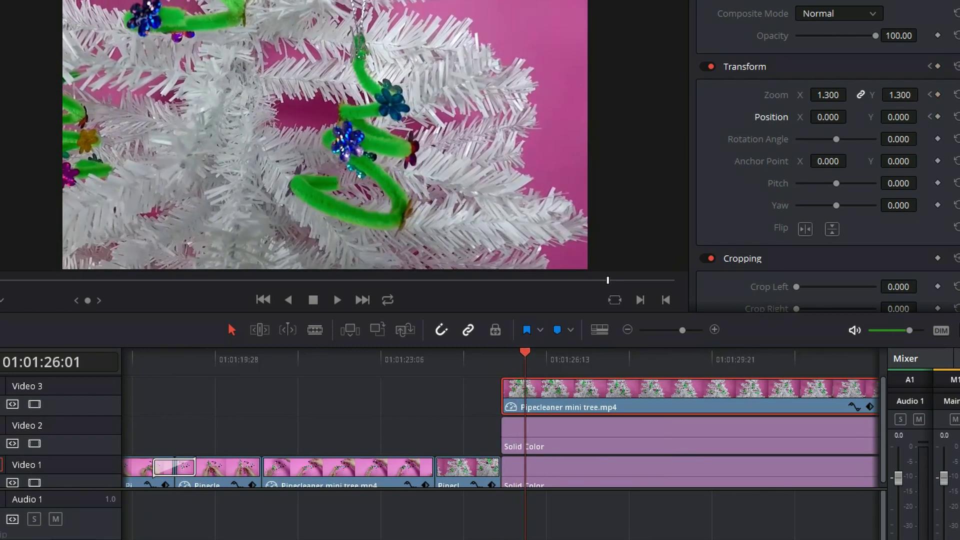
left_click_drag(827, 94, 818, 94)
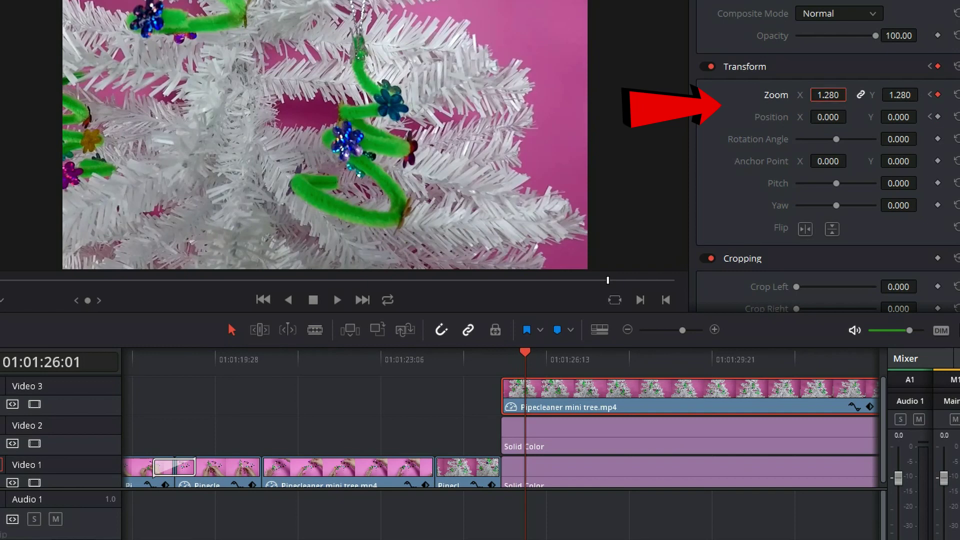
type(".5")
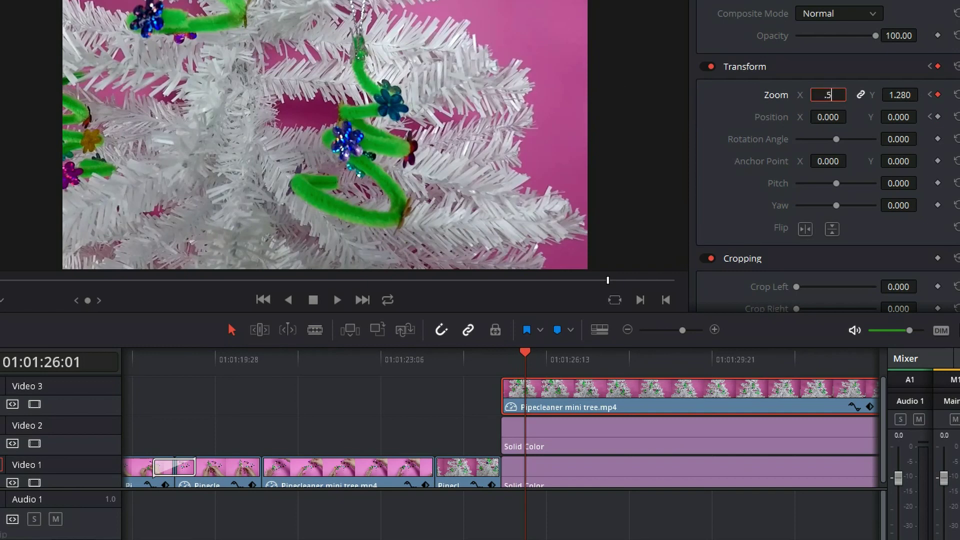
key("Tab")
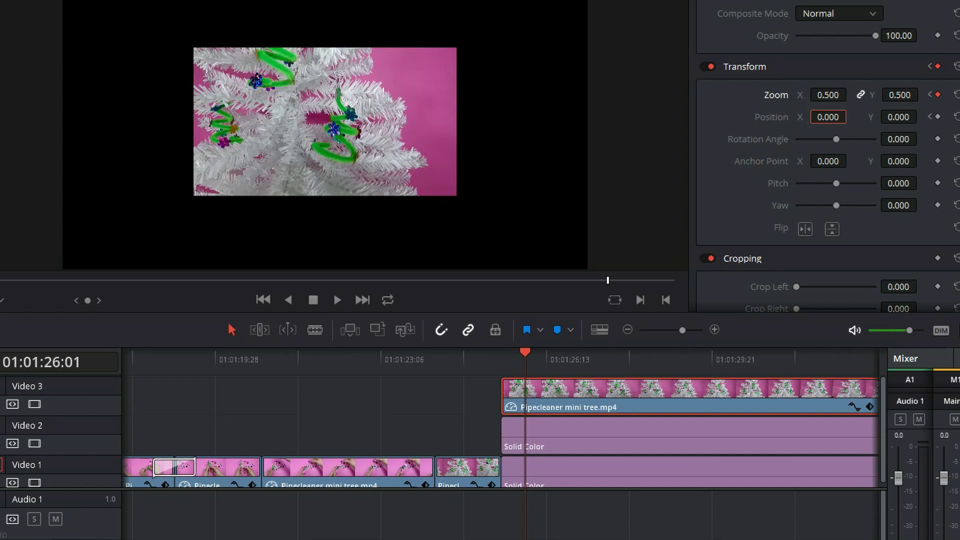
Set the Video 3 tree clip's position to X -434 and Y 221 at 01:01:26:01
type("-434")
key("Tab")
type("22")
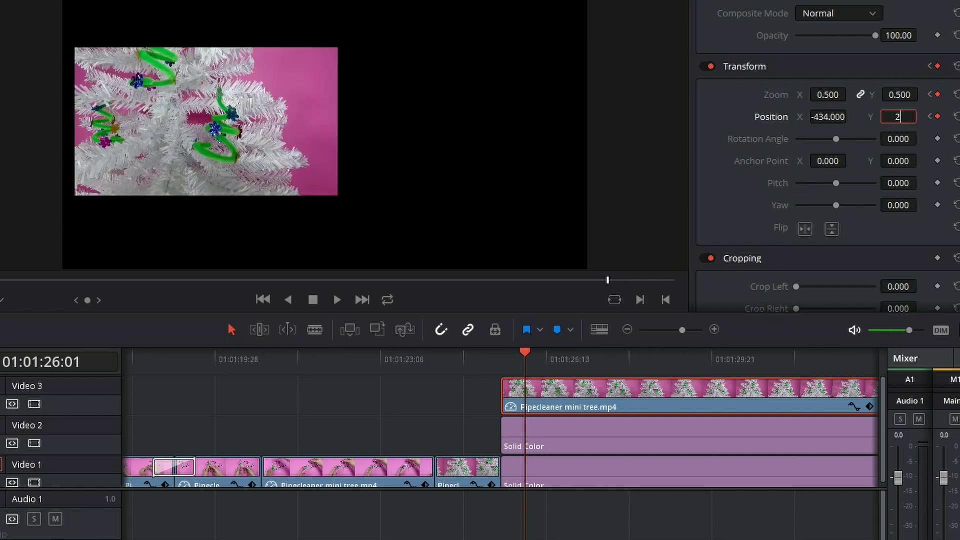
type("1")
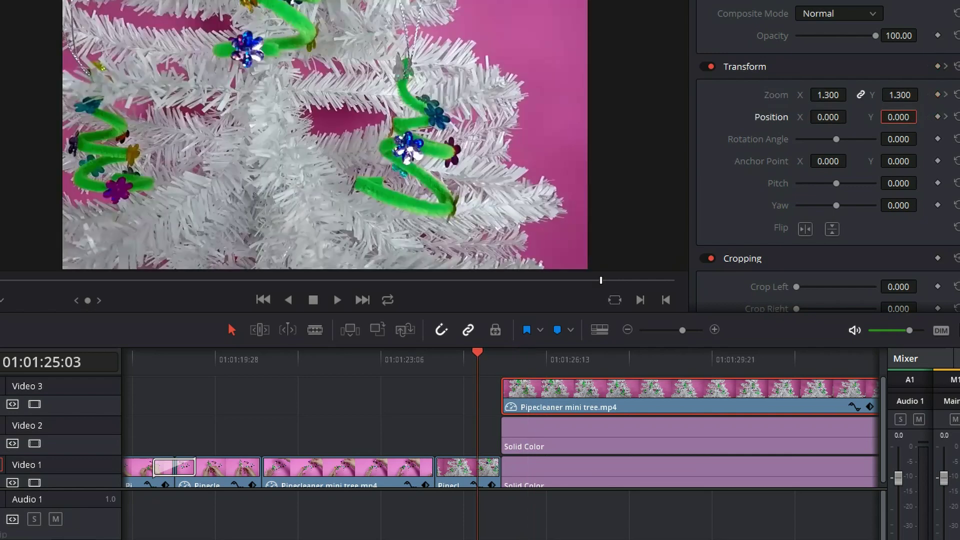
Play back the tree clip's shrink and move animation from shortly before its start, stopping at 01:01:28:00
key("space")
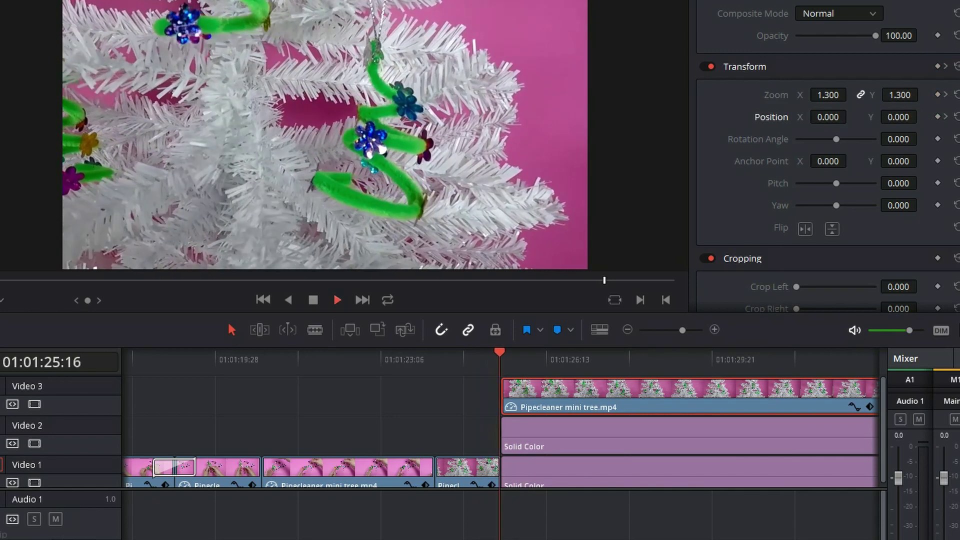
key("space")
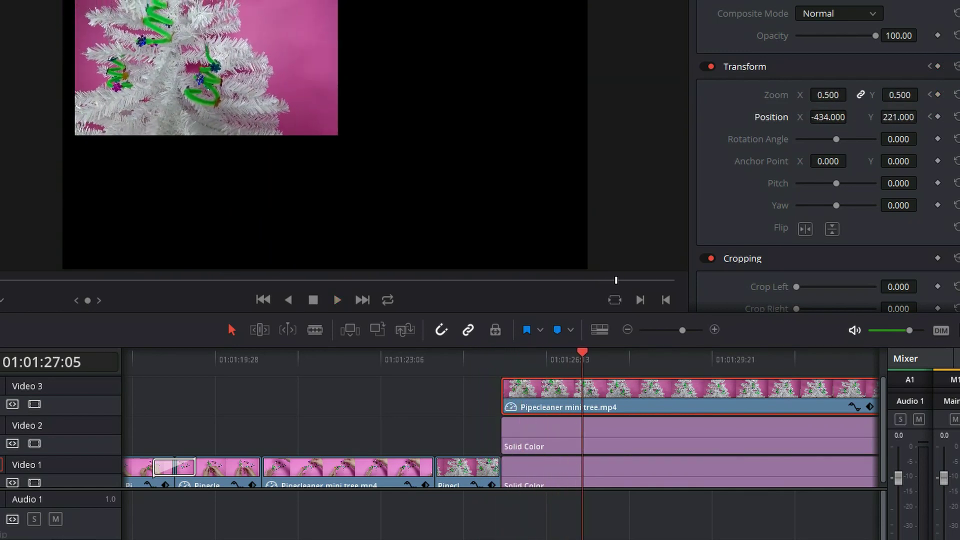
key("space")
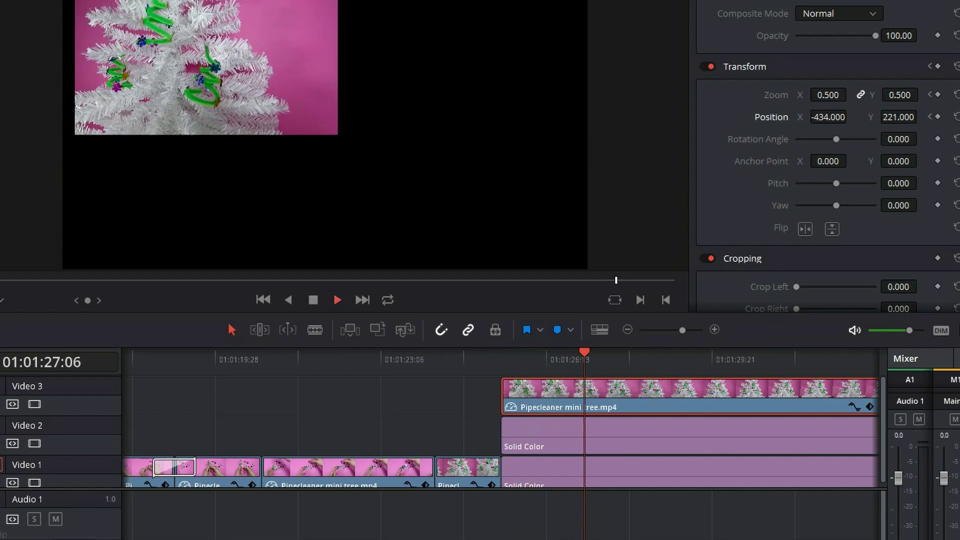
key("space")
Set the Video 2 Solid Color generator to purple, #a615df
left_click(563, 433)
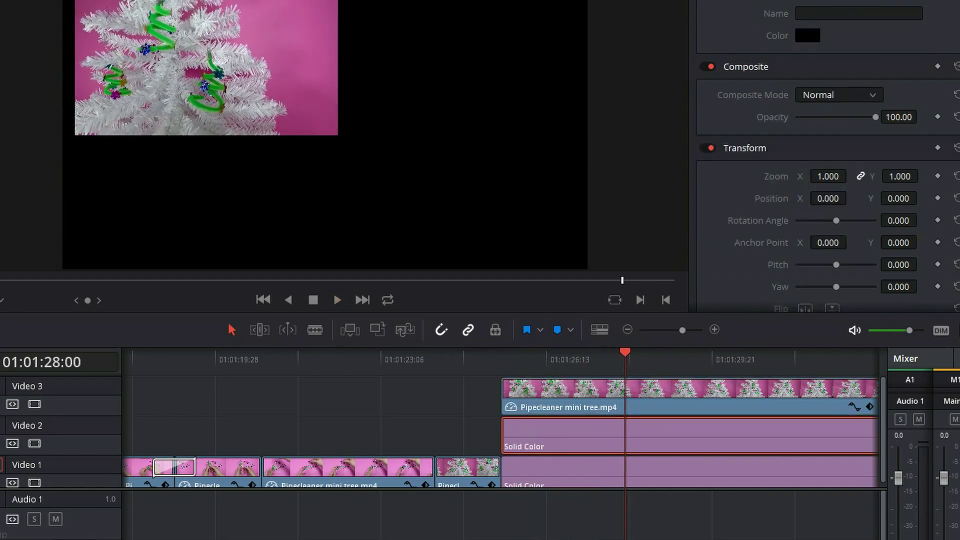
left_click(807, 35)
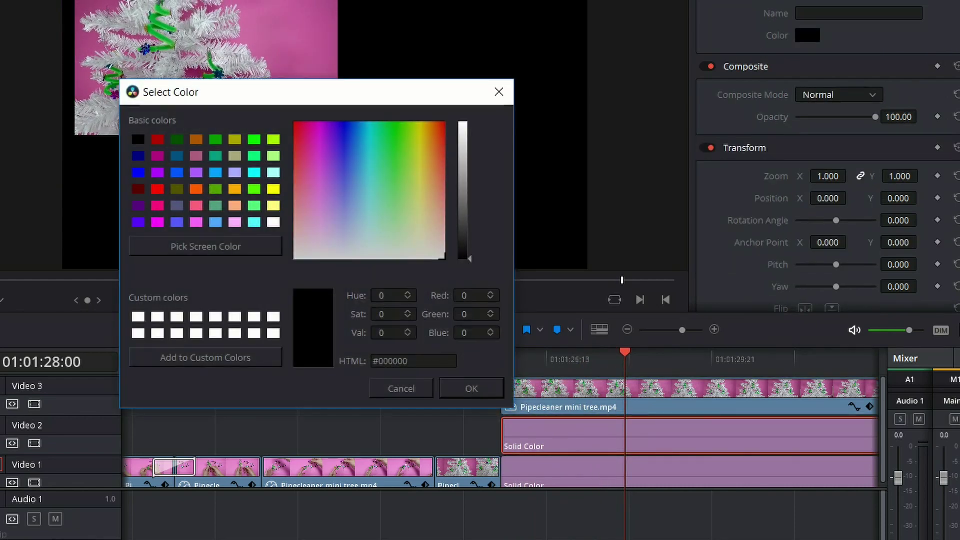
left_click(342, 133)
left_click(463, 138)
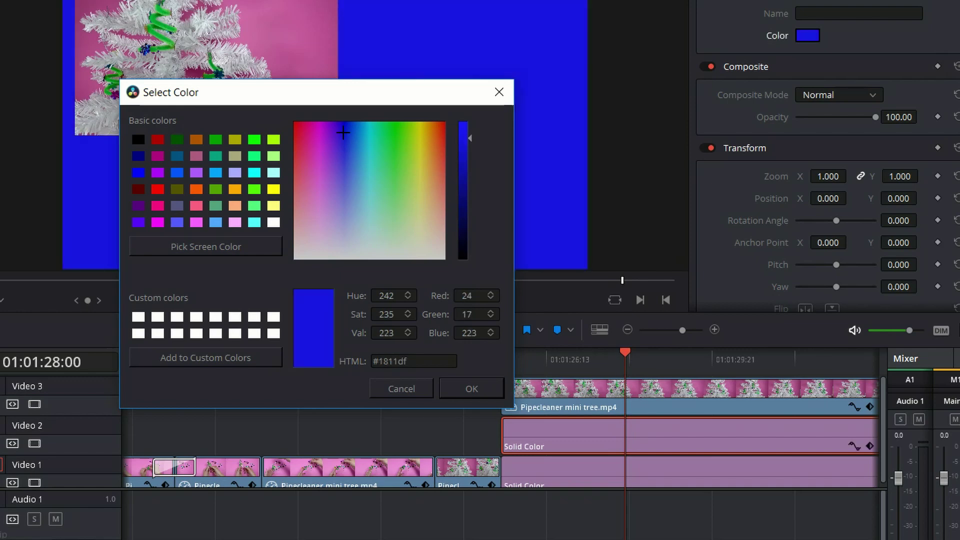
left_click(315, 146)
left_click(326, 135)
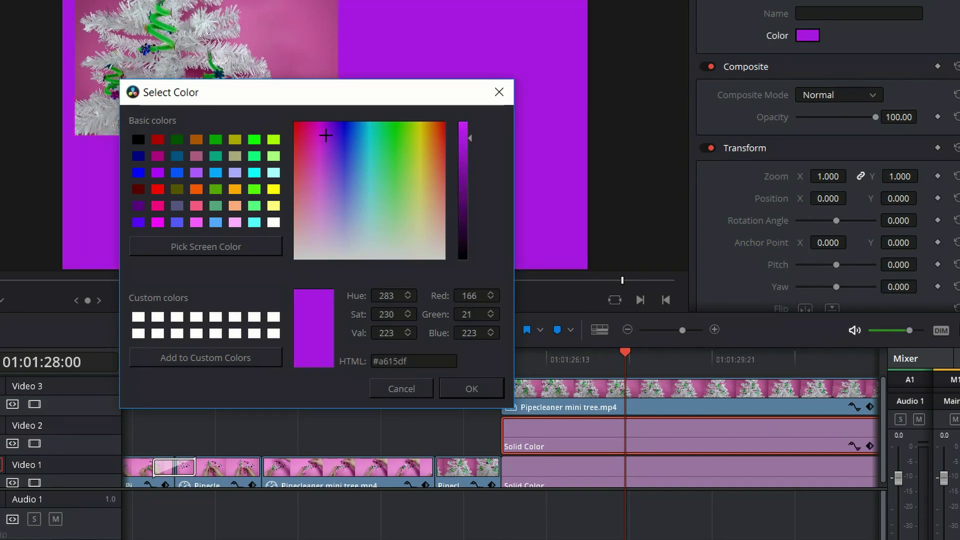
left_click(470, 389)
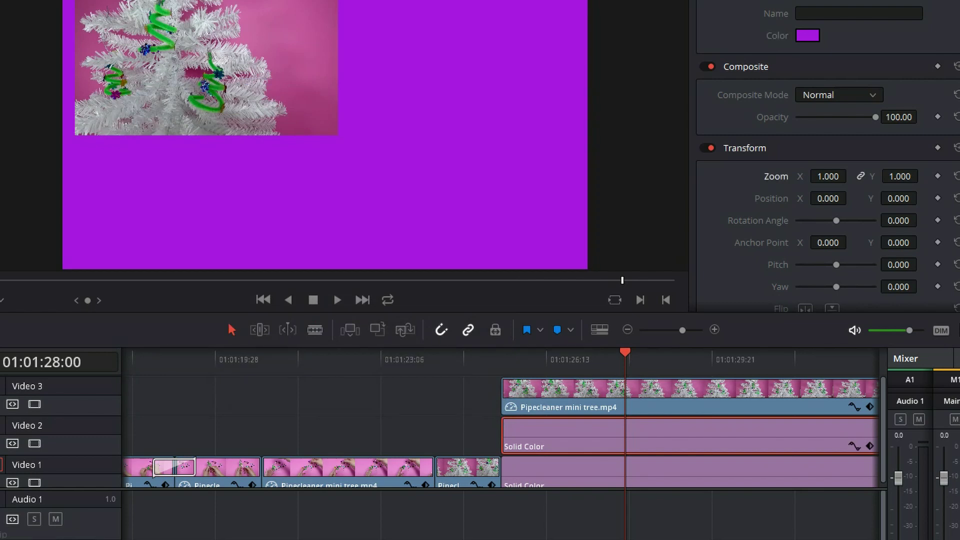
Unlink the purple Solid Color's zoom axes and set zoom X to 0.43, zoom Y to 0.91, and position X to 507
left_click(861, 176)
left_click(827, 176)
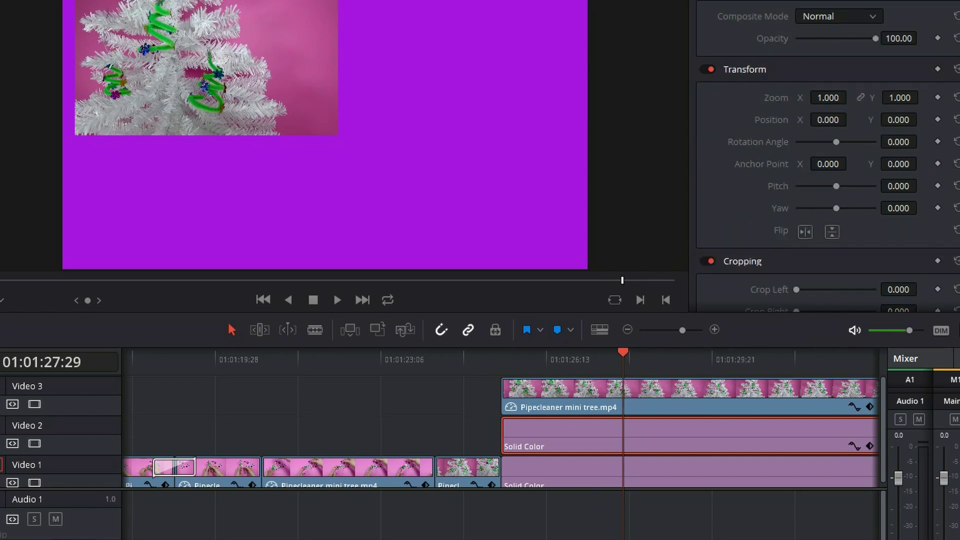
left_click(827, 97)
type(".43")
key("Tab")
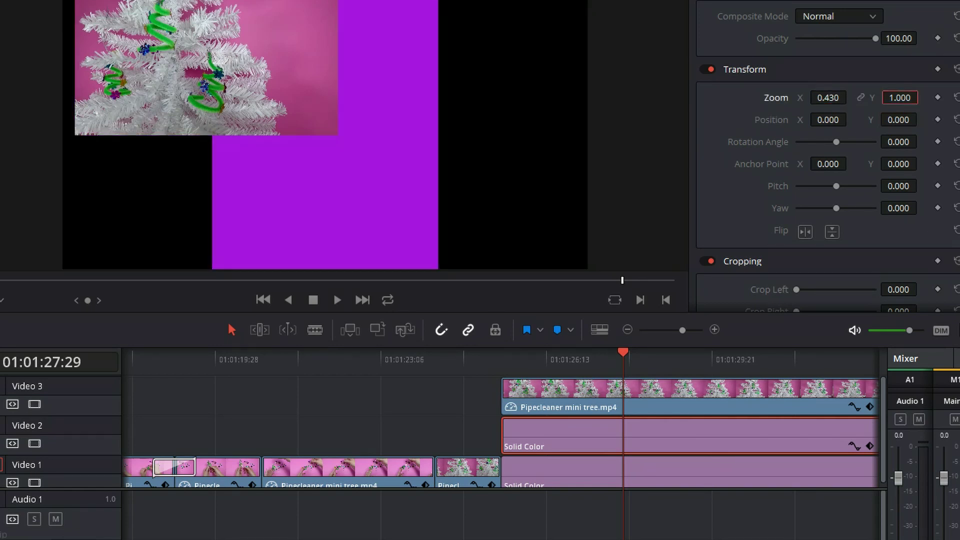
type(".91")
key("Tab")
type("507")
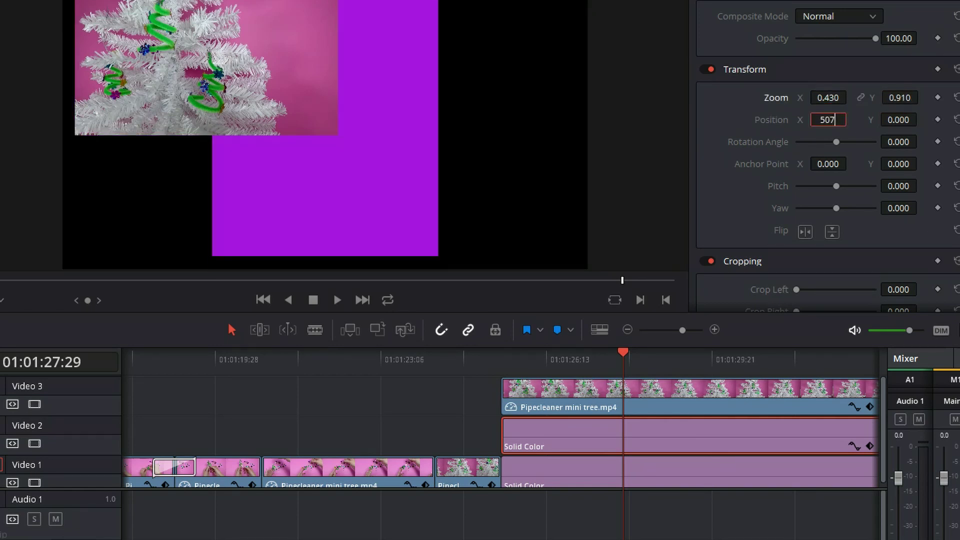
key("Return")
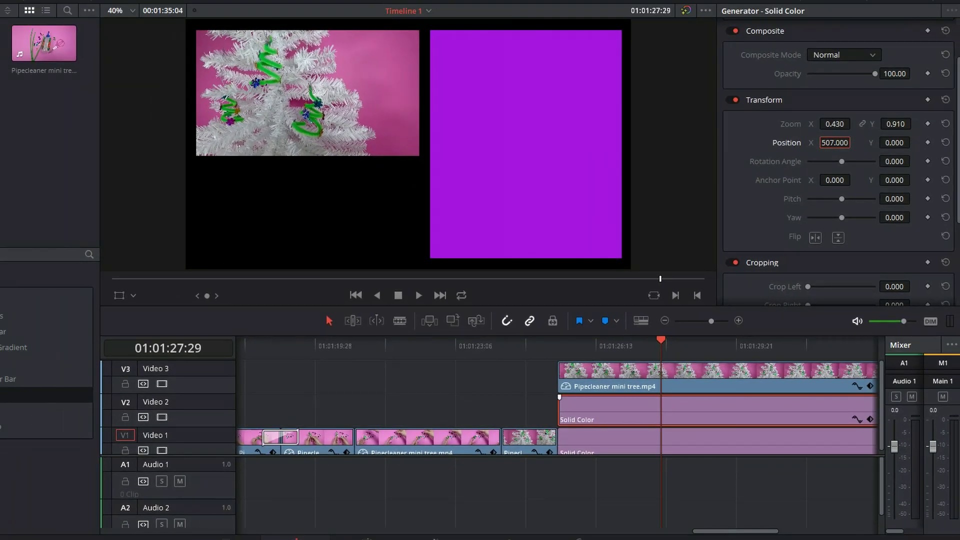
Set the Video 1 Solid Color generator to blue, #1a8aec, and play back the end screen layout
left_click(609, 439)
left_click(817, 71)
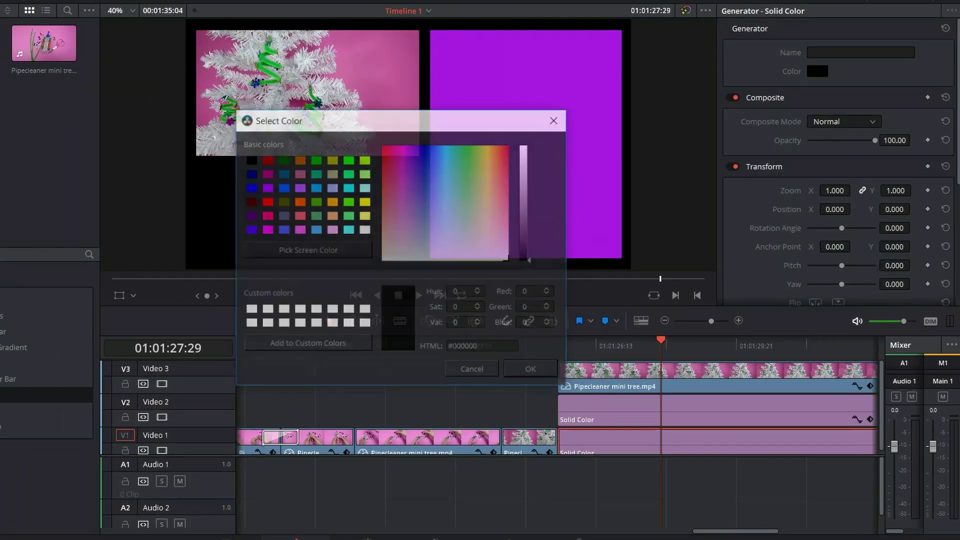
left_click(444, 158)
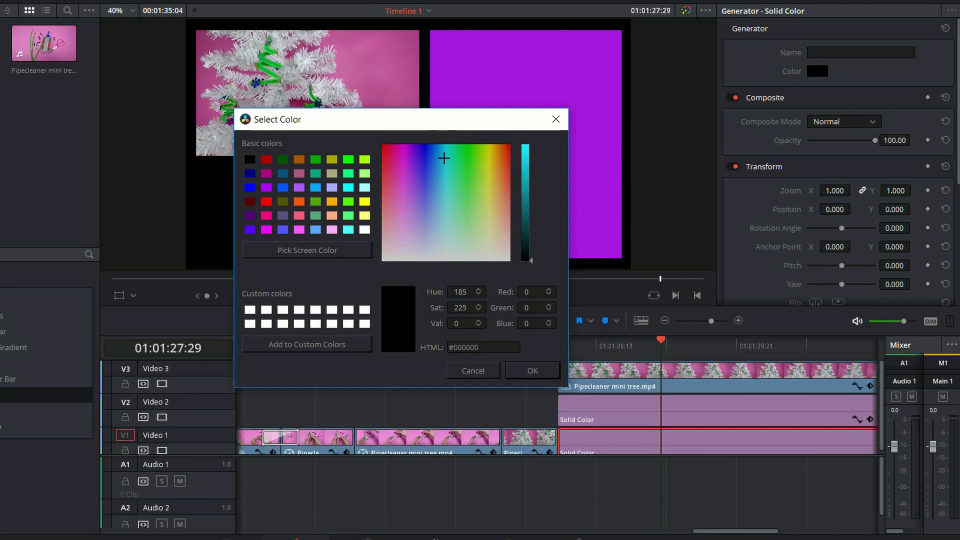
left_click(525, 152)
left_click(436, 156)
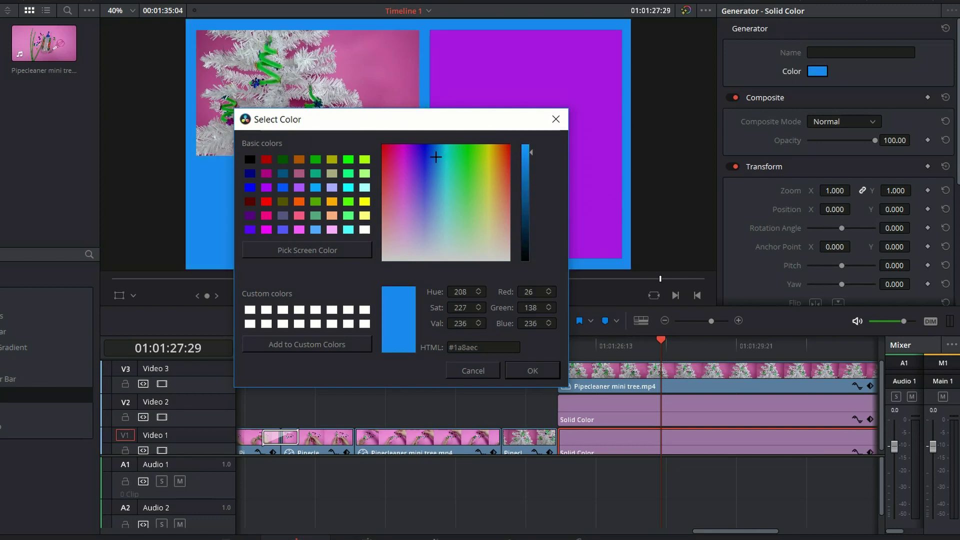
left_click(556, 119)
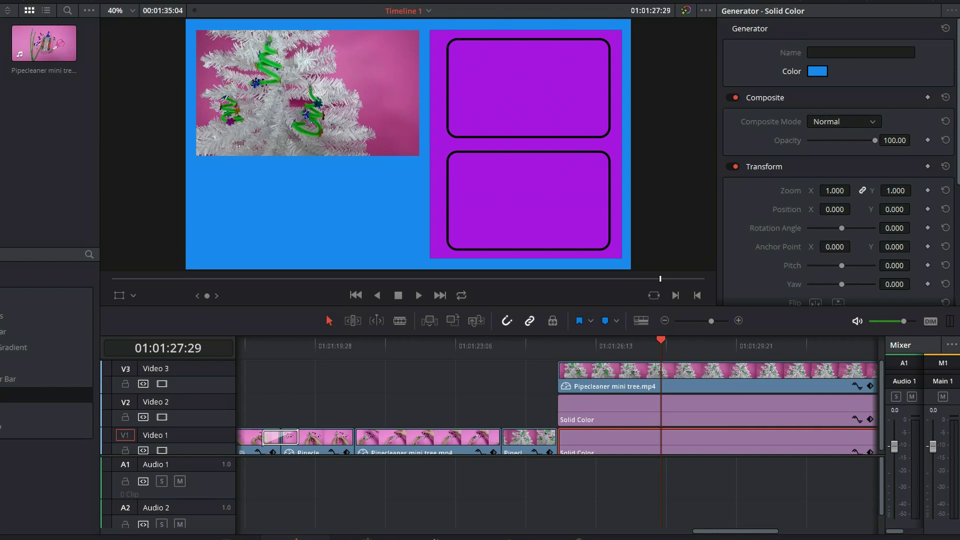
key("space")
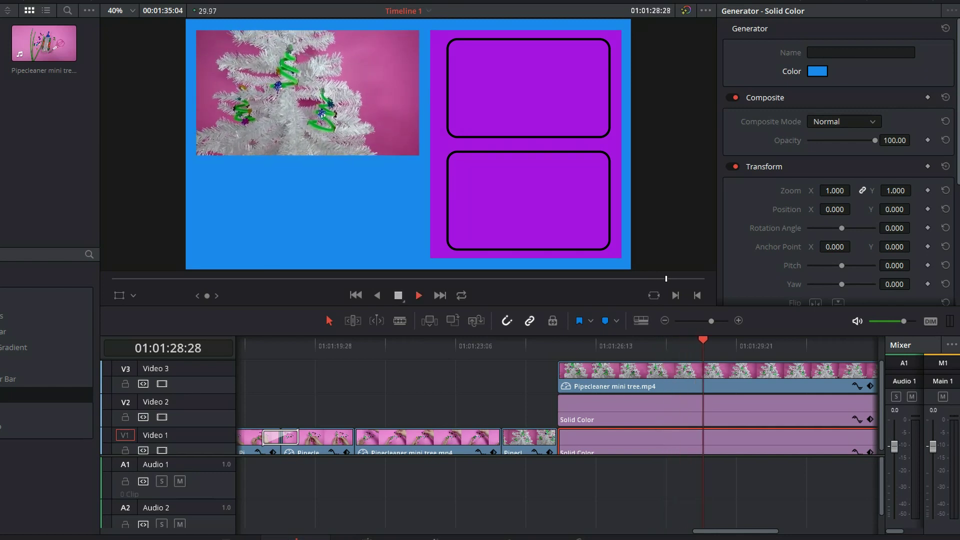
Stop playback and park the playhead at 01:01:26:08, shortly after the end screen clips begin
key("space")
left_click(578, 345)
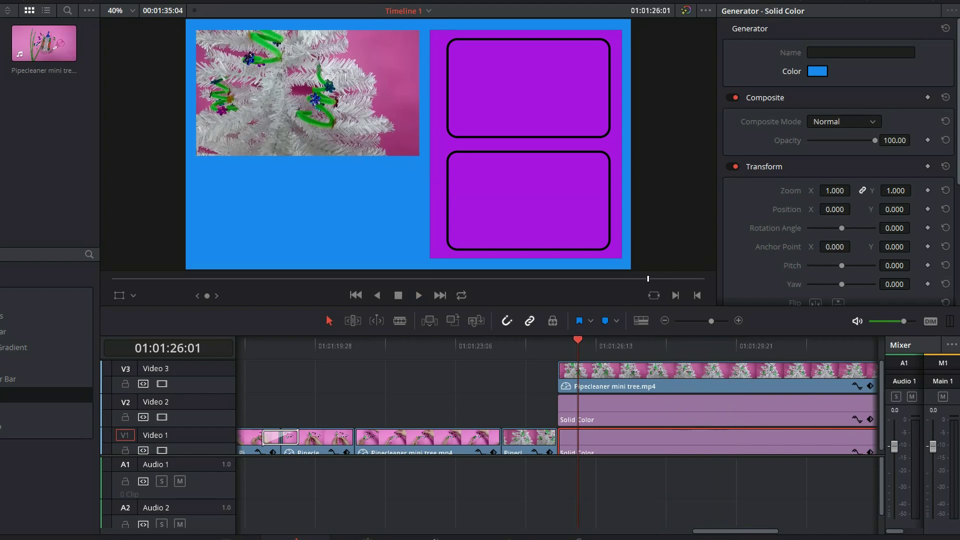
key("Right")
key("Right")
key("Right")
key("Left")
key("Left")
key("Left")
key("Left")
key("Left")
key("Left")
key("Left")
key("Left")
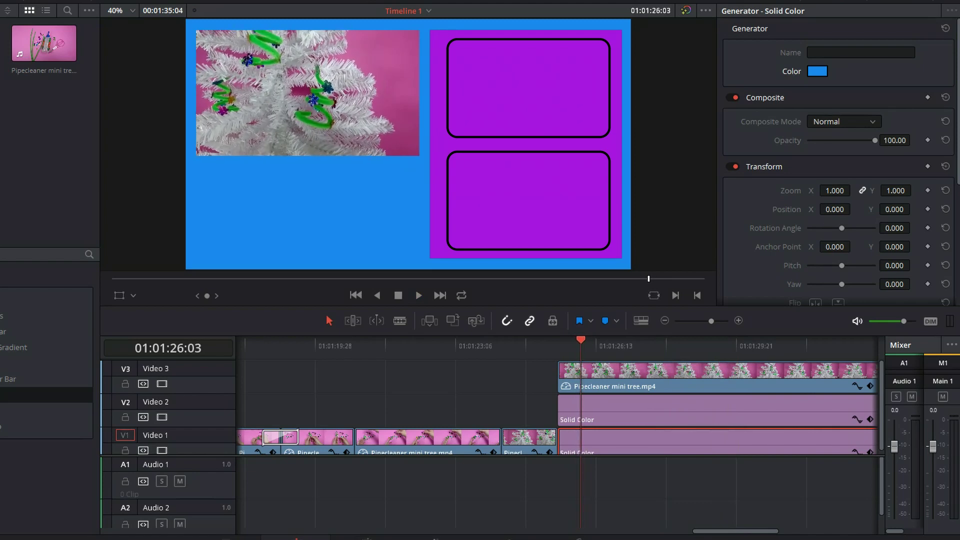
key("Right")
key("Right")
key("Right")
key("Right")
key("Right")
key("Right")
key("Right")
key("Right")
key("Right")
key("Right")
key("Right")
key("Right")
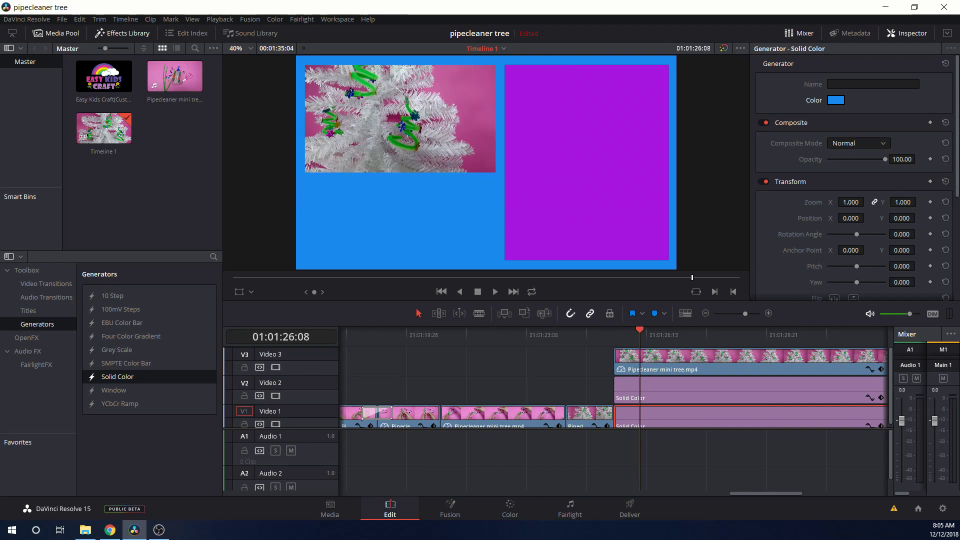
Add a basic Text title on a new Video 4 track above the tree clip, starting at the playhead
left_click(28, 311)
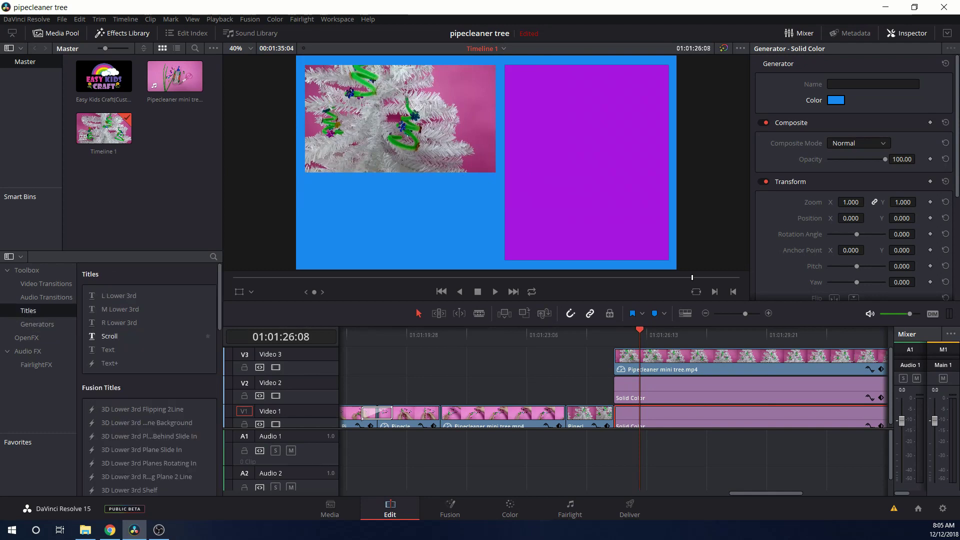
left_click_drag(108, 349, 654, 343)
left_click_drag(655, 429, 655, 455)
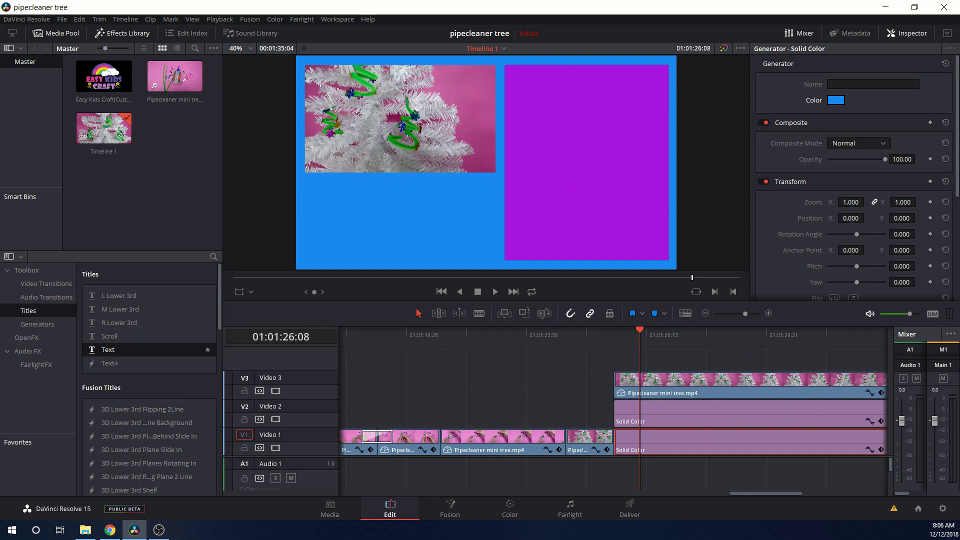
left_click_drag(108, 349, 632, 361)
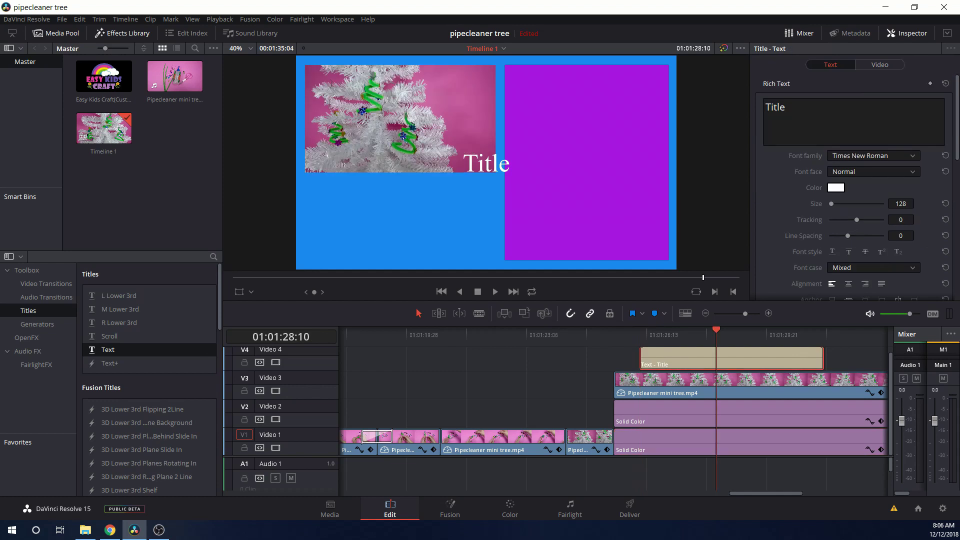
Change the title's wording to SUBSCRIBE and set its font to Sunday at size 160
left_click(774, 107)
double_click(774, 107)
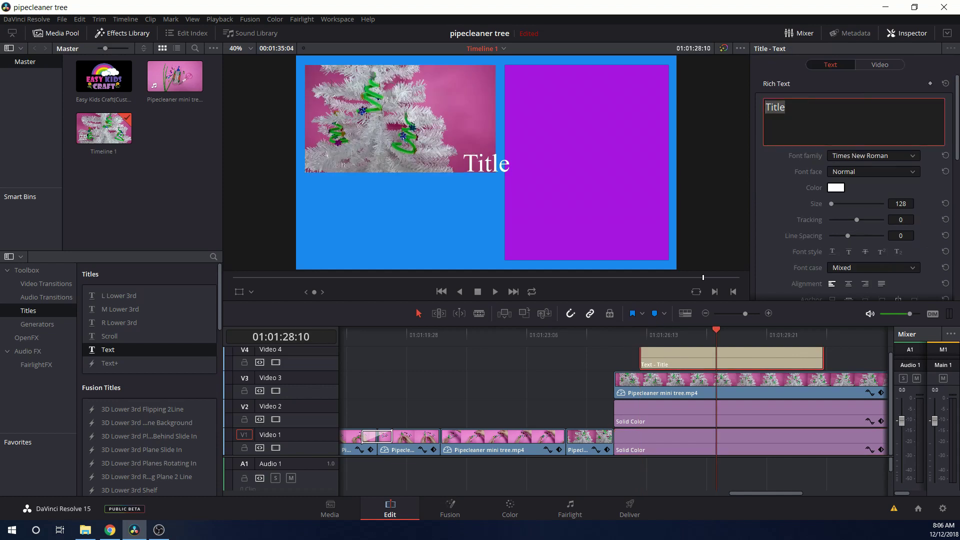
type("SUBSCRIBE")
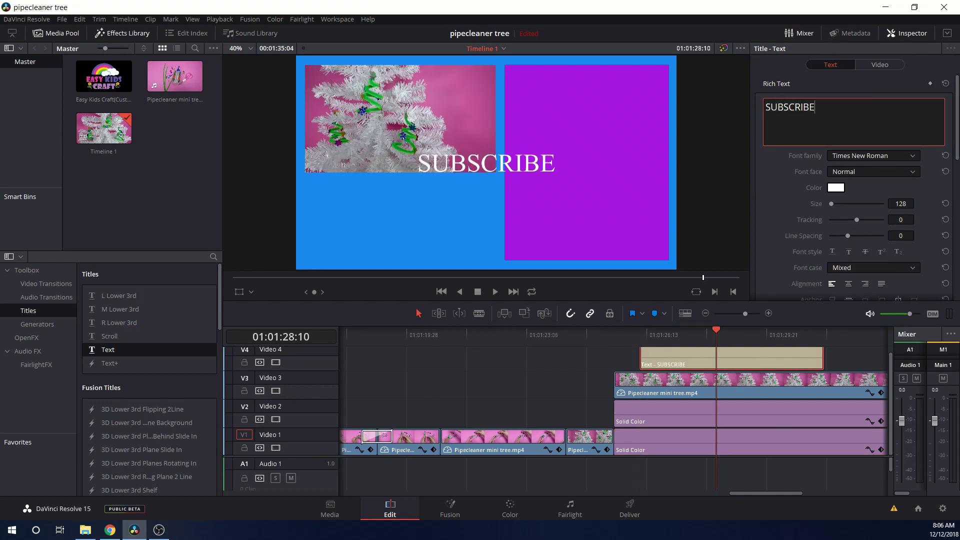
left_click(873, 156)
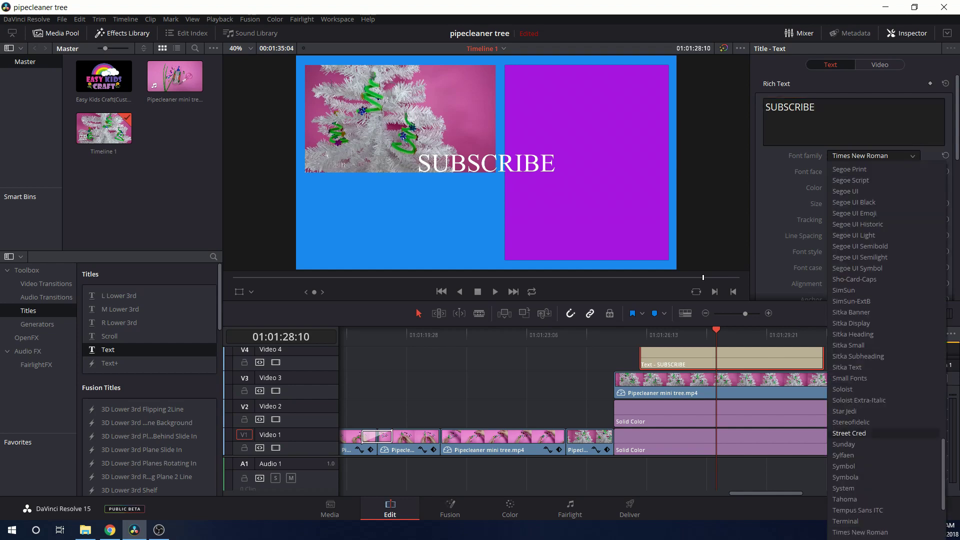
left_click(843, 444)
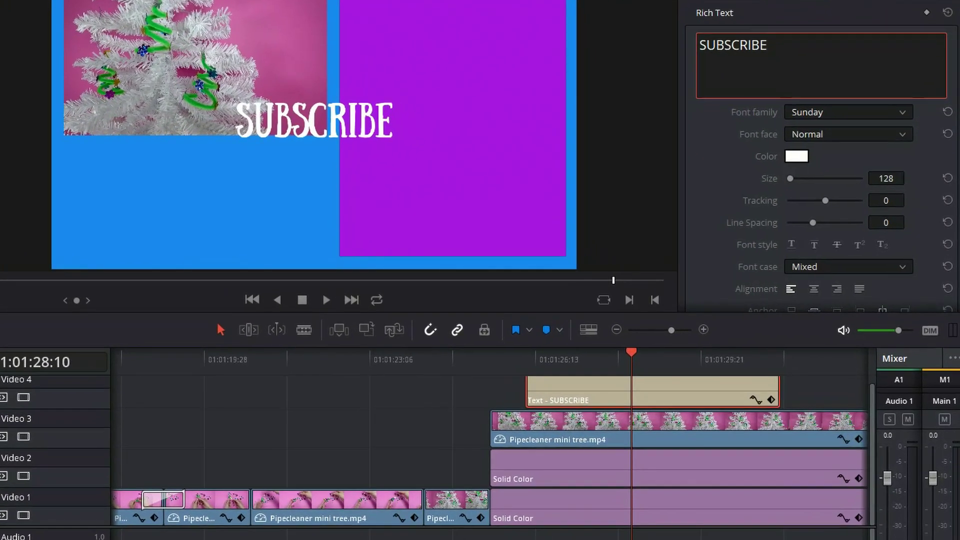
left_click_drag(886, 178, 910, 177)
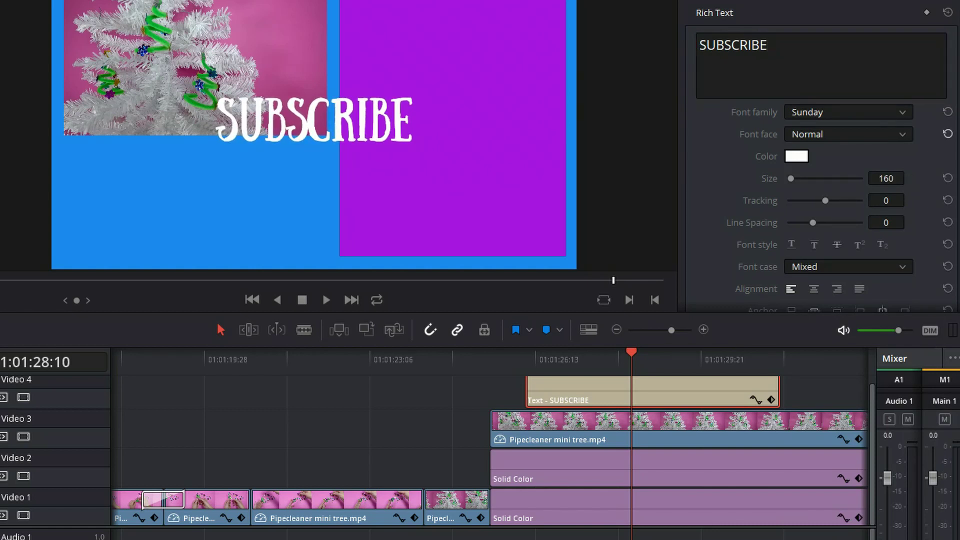
Move the SUBSCRIBE title below the tree clip by setting its position to X 530 and Y 244
scroll(820, 155, "down", 5)
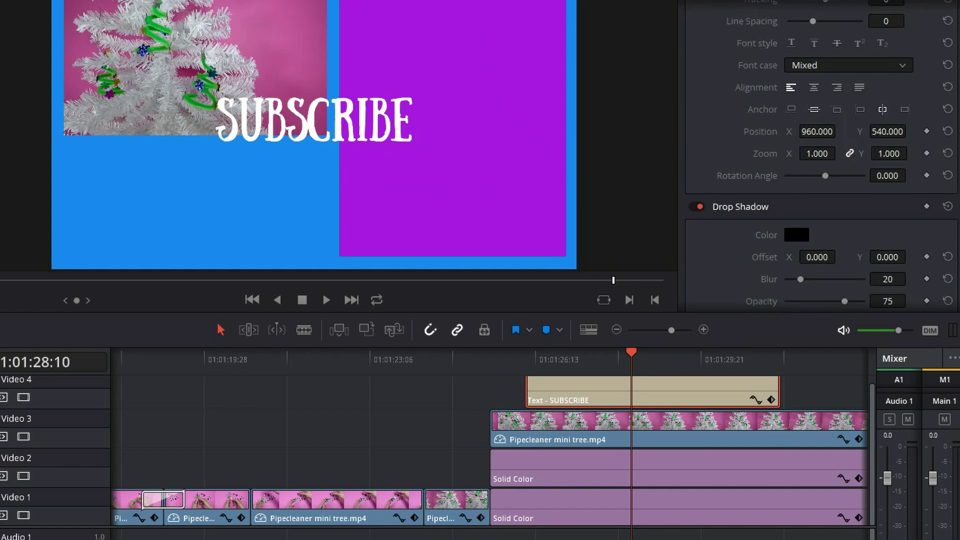
left_click_drag(816, 131, 601, 132)
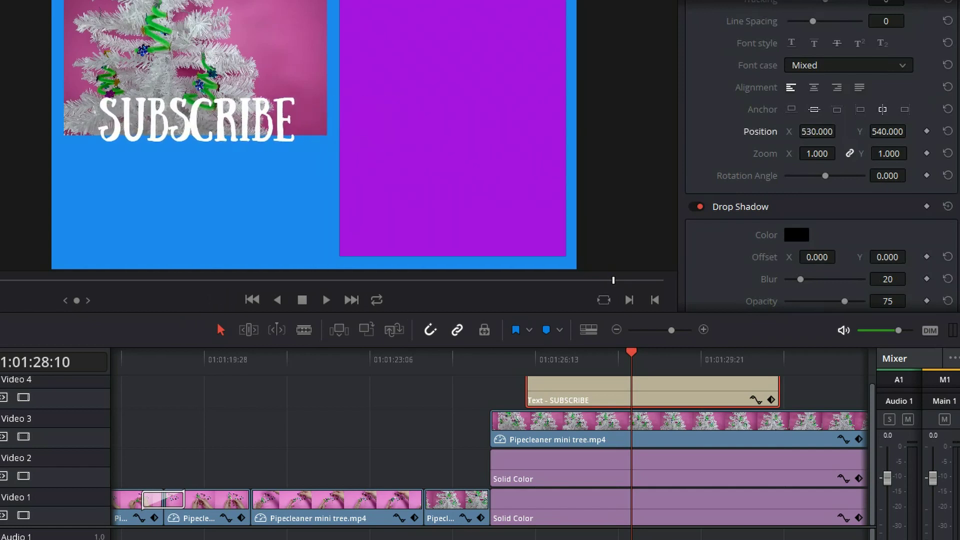
left_click_drag(886, 132, 738, 131)
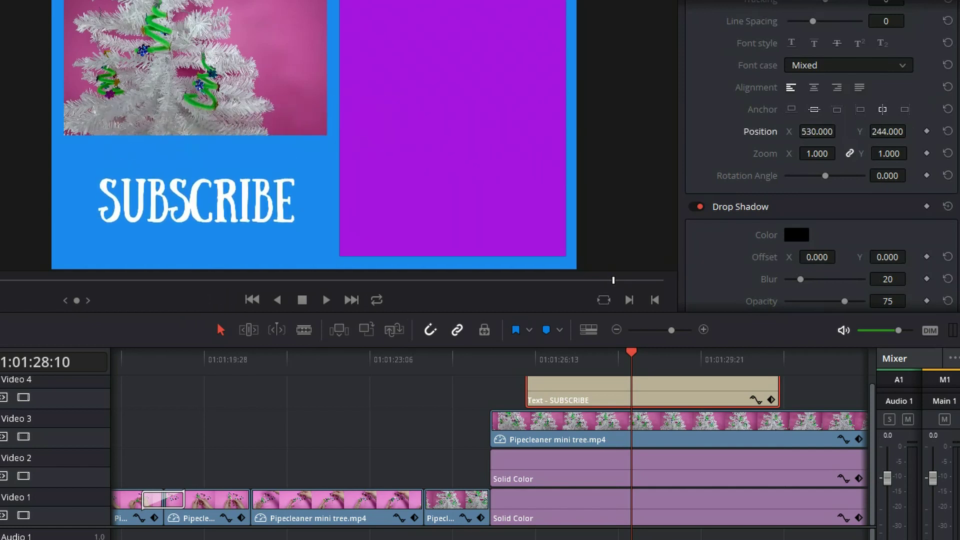
Give the SUBSCRIBE title a red #ff0000 background with opacity 100, height 0.243 and width 0.435
scroll(820, 155, "down", 6)
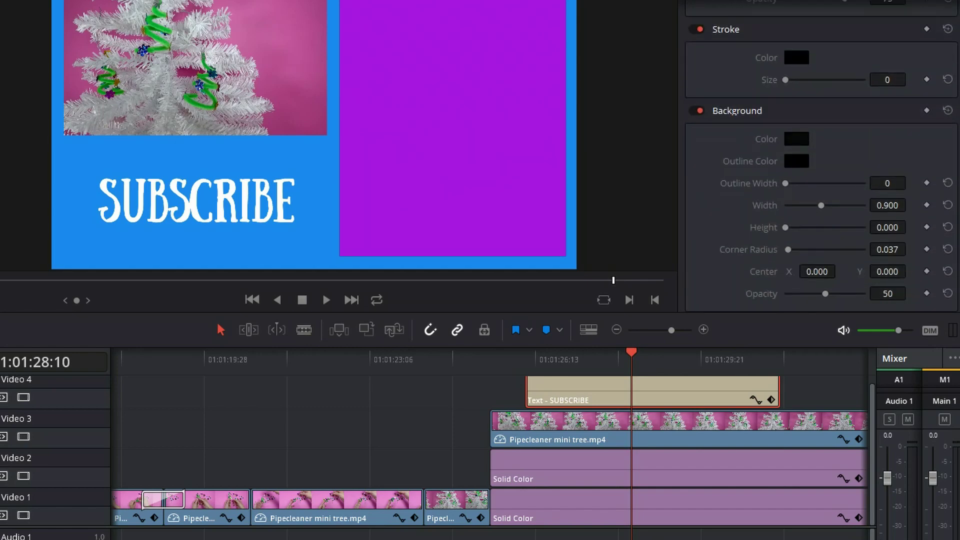
left_click(796, 139)
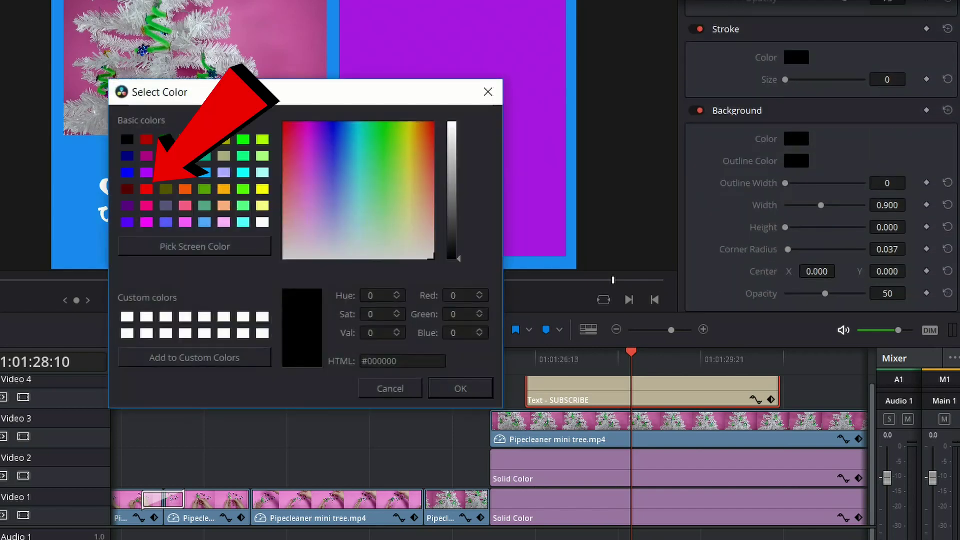
left_click(147, 189)
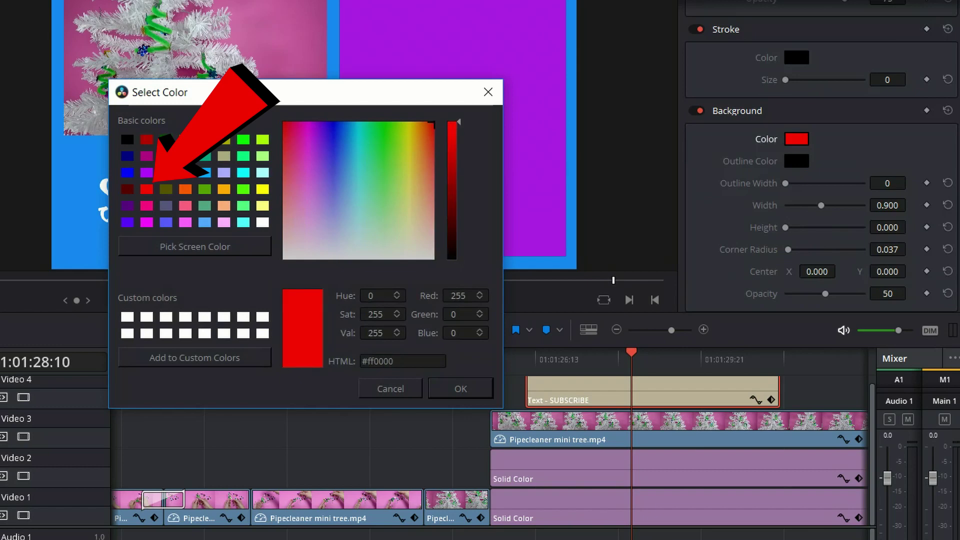
left_click(460, 389)
left_click_drag(825, 293, 864, 293)
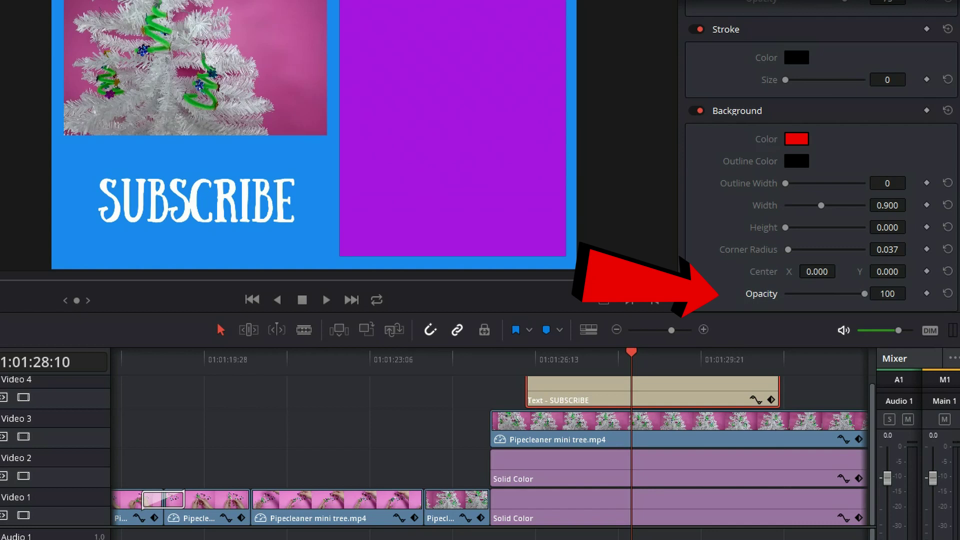
left_click_drag(785, 227, 802, 206)
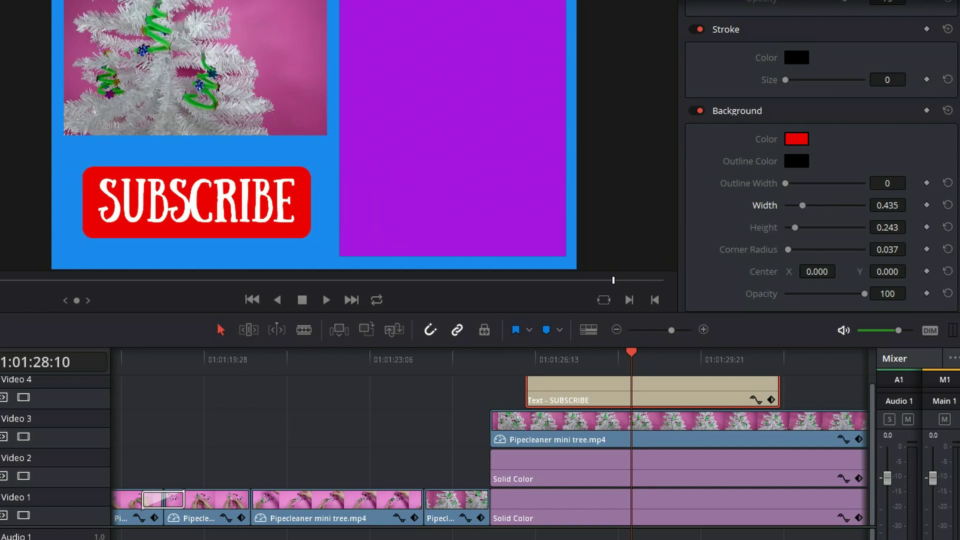
Extend the SUBSCRIBE title to the end of the end screen clips and play back the result
key("ctrl+minus")
key("ctrl+minus")
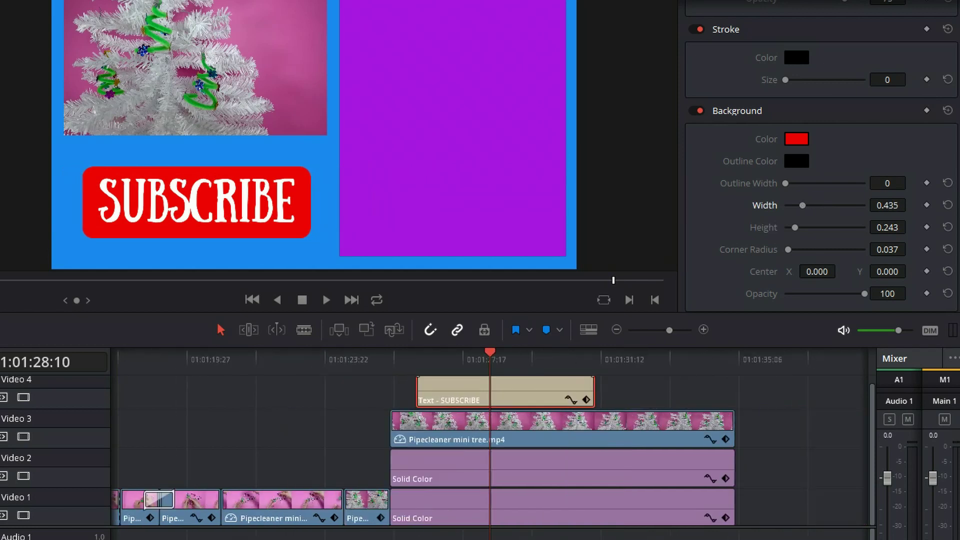
left_click_drag(593, 392, 734, 392)
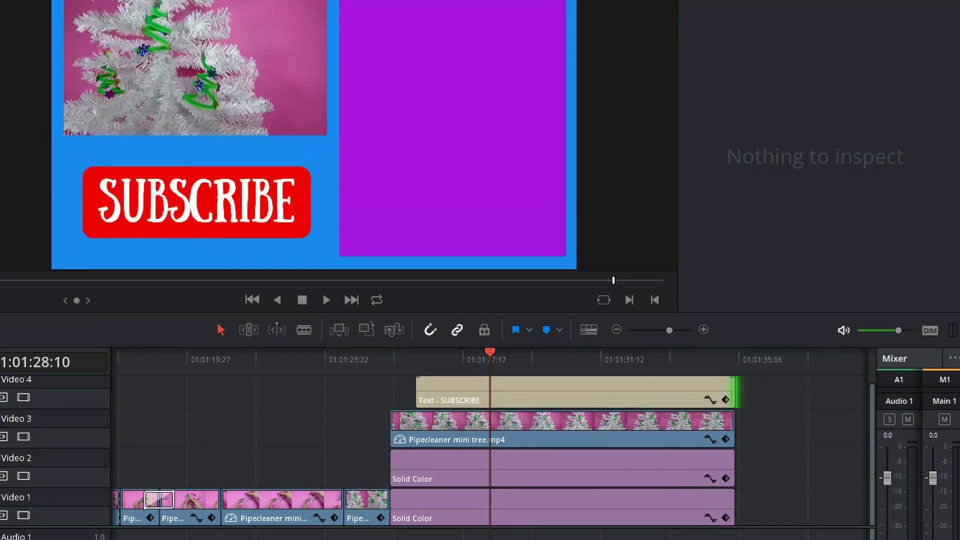
left_click(343, 359)
key("space")
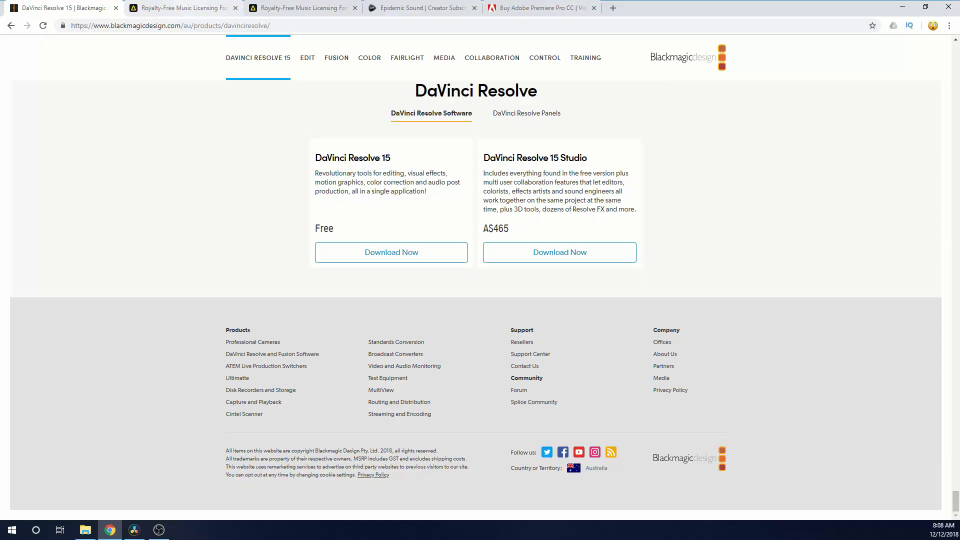
View the Artlist and Epidemic Sound music licensing pages in the browser
key("ctrl+Tab")
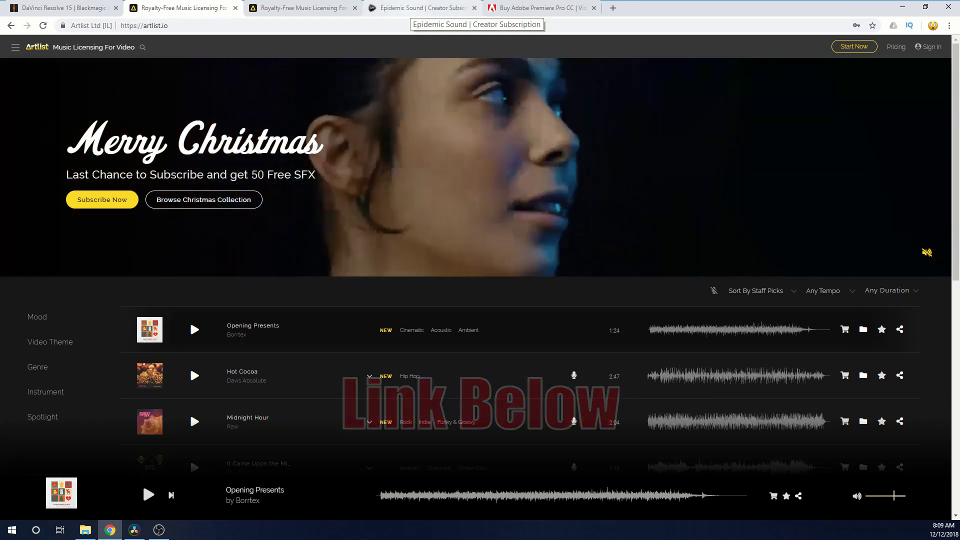
left_click(420, 8)
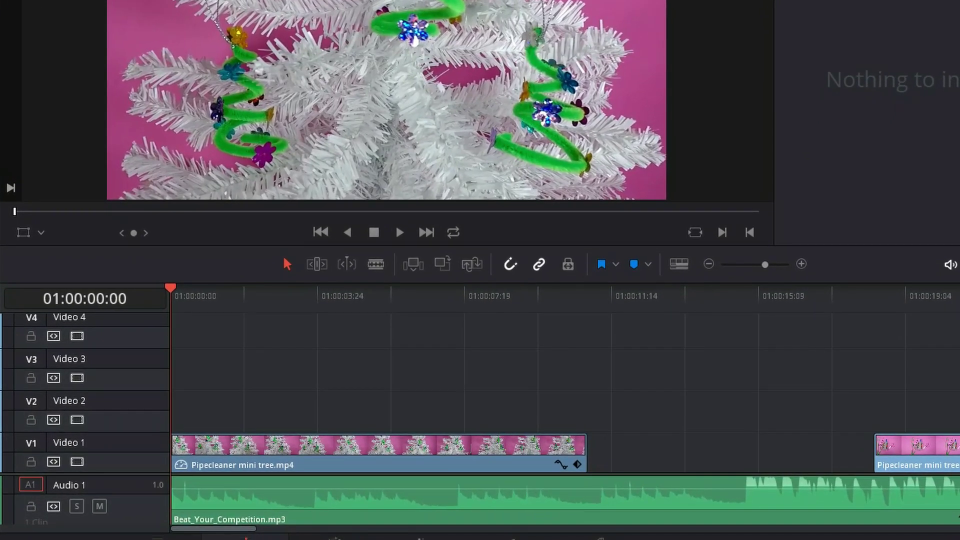
Play the timeline from the start with the music and park the playhead at 01:00:14:28, where the louder section begins
key("space")
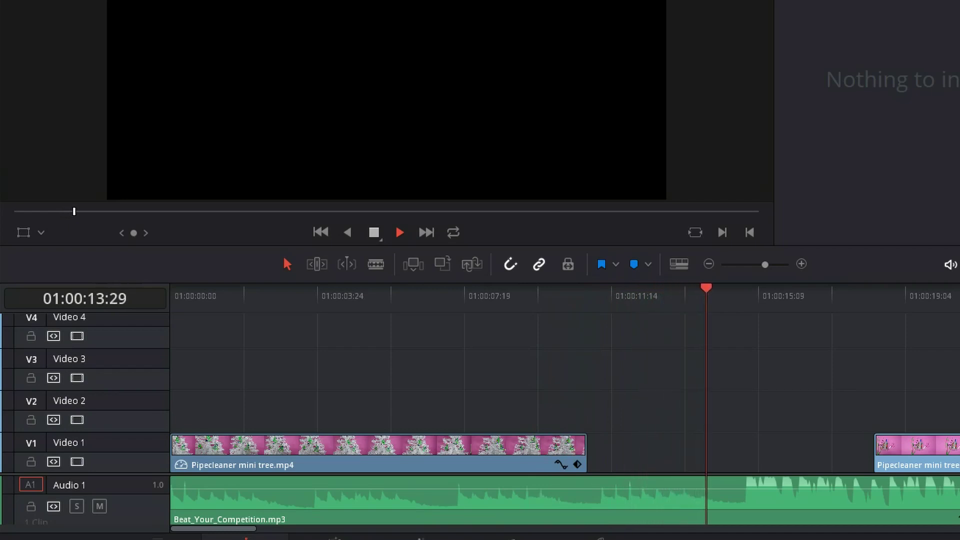
key("space")
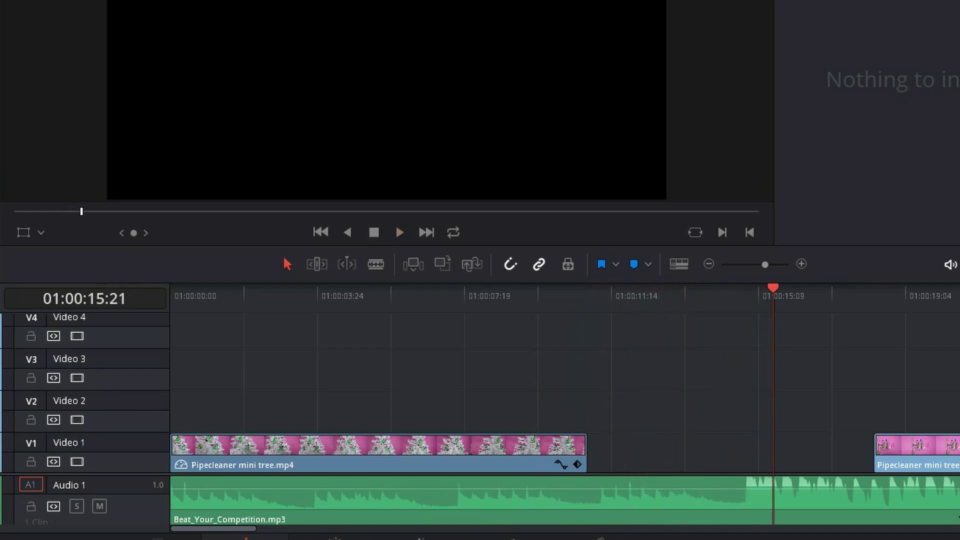
key("Left")
key("Left")
key("Left")
key("Left")
key("Left")
key("Left")
key("Left")
key("Left")
key("Left")
key("Left")
key("Left")
key("Left")
key("Left")
key("Left")
key("Left")
key("Left")
key("Left")
key("Left")
key("Left")
key("Left")
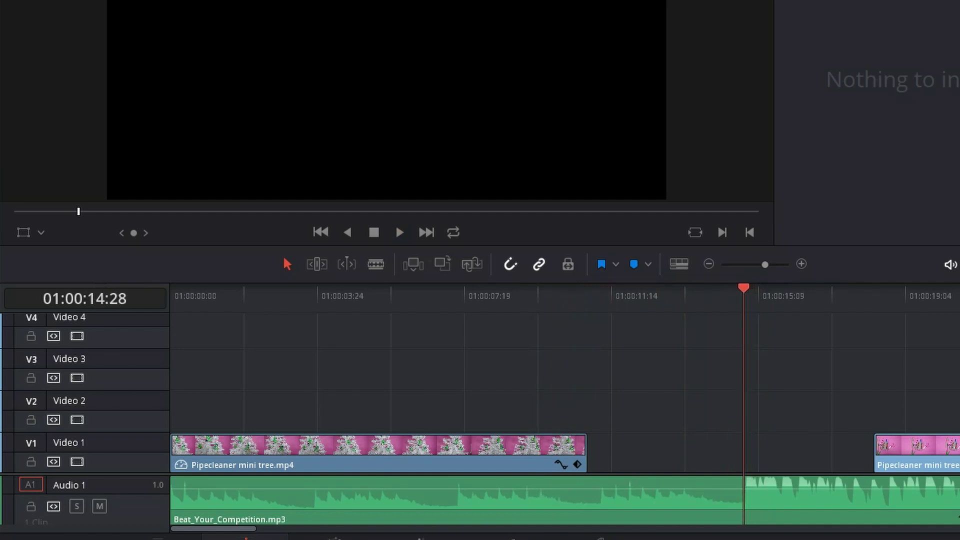
Extend the opening tree clip to the playhead at 01:00:14:28 and delete the gap before the next Video 1 clip
left_click_drag(584, 445, 741, 445)
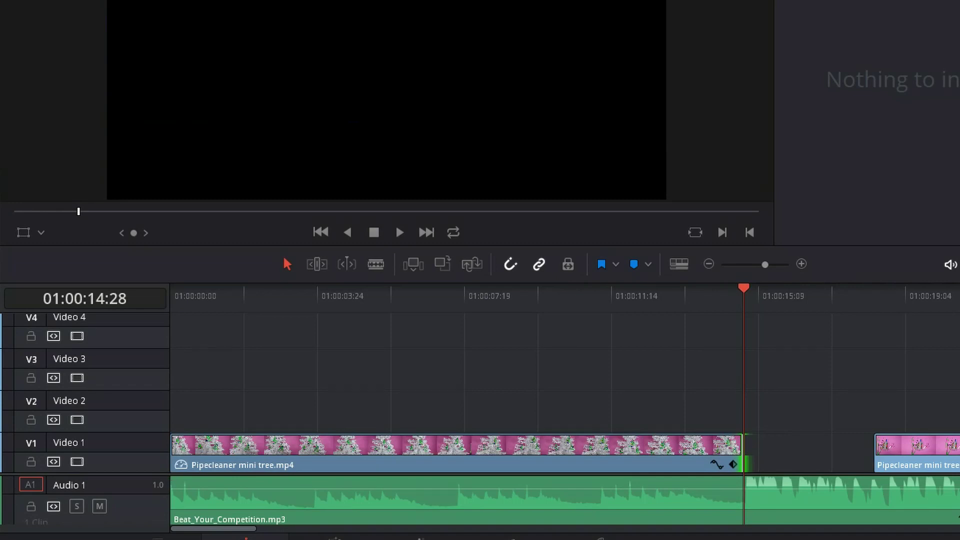
left_click(808, 452)
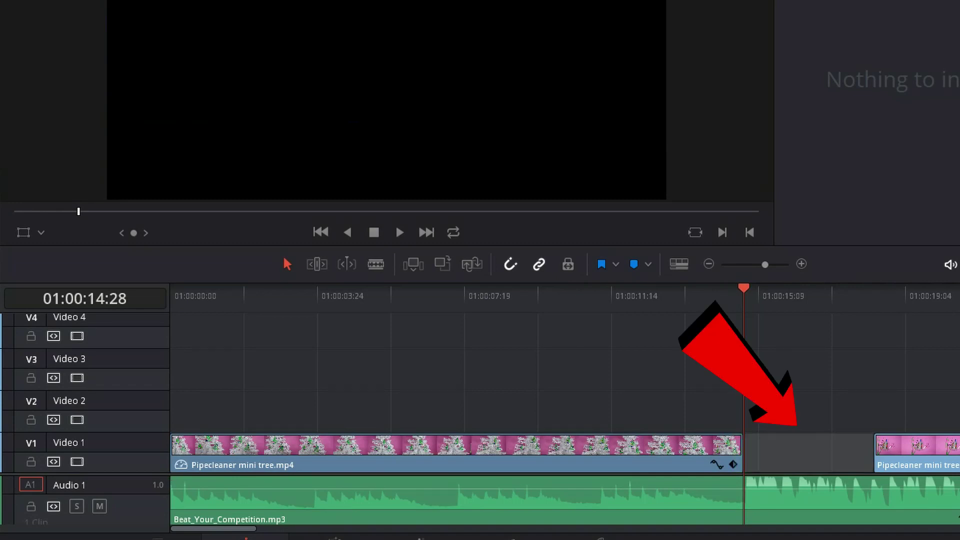
key("Delete")
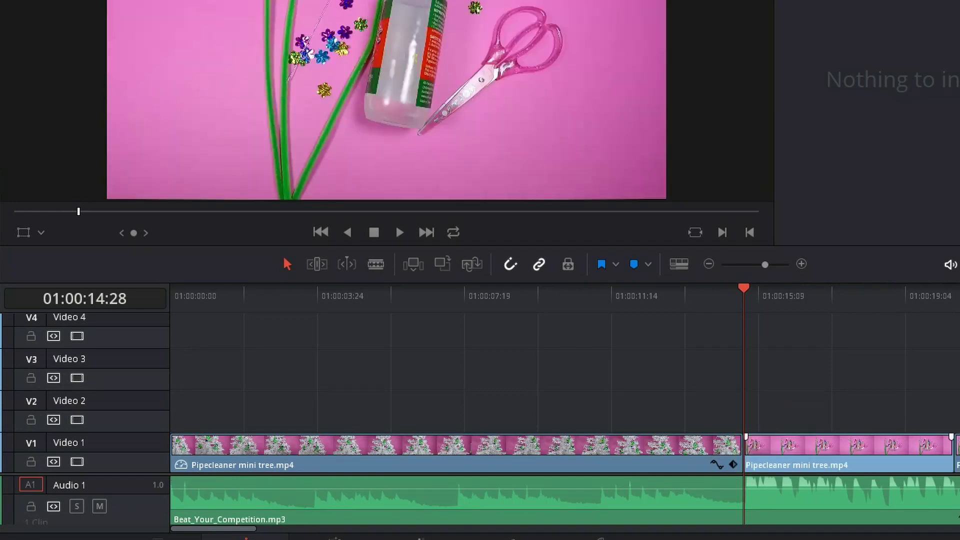
Play back the cut from the opening tree clip to the craft supplies shot, starting at 01:00:14:06
left_click(715, 295)
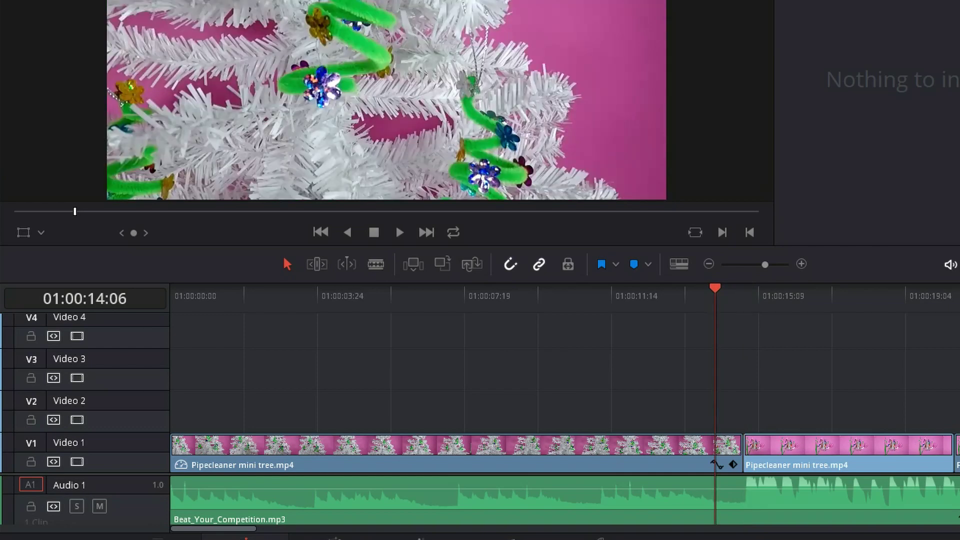
key("space")
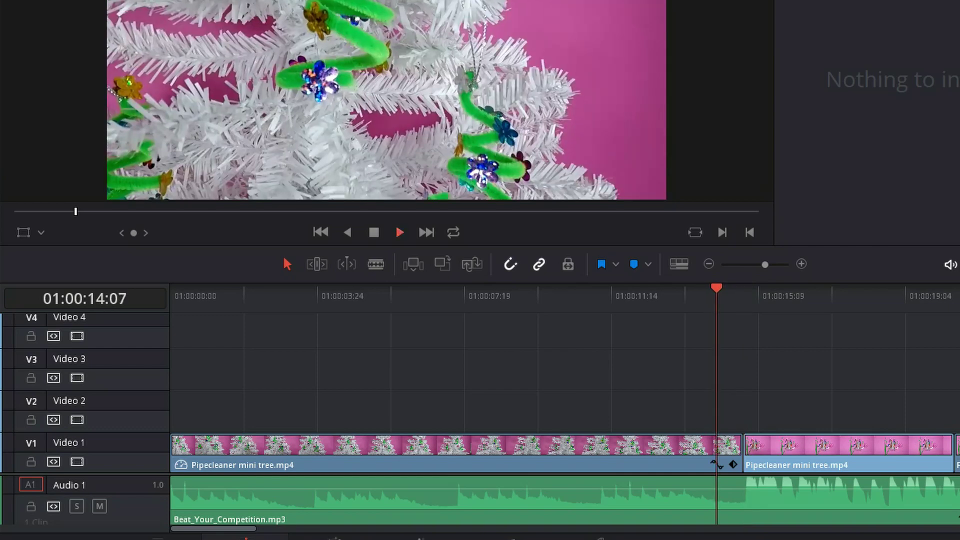
key("space")
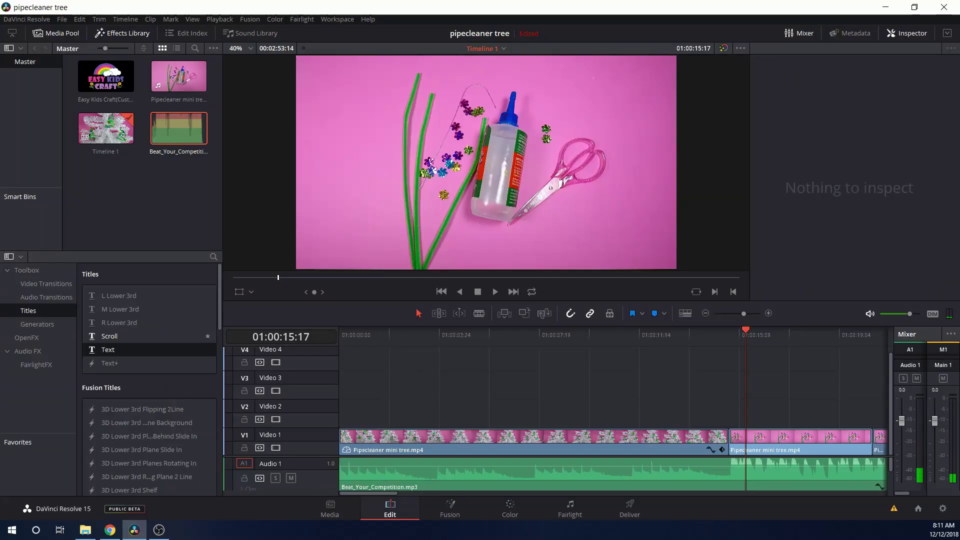
Add a Push transition from the Motion group at the cut between the opening tree clip and the craft supplies clip
left_click(46, 284)
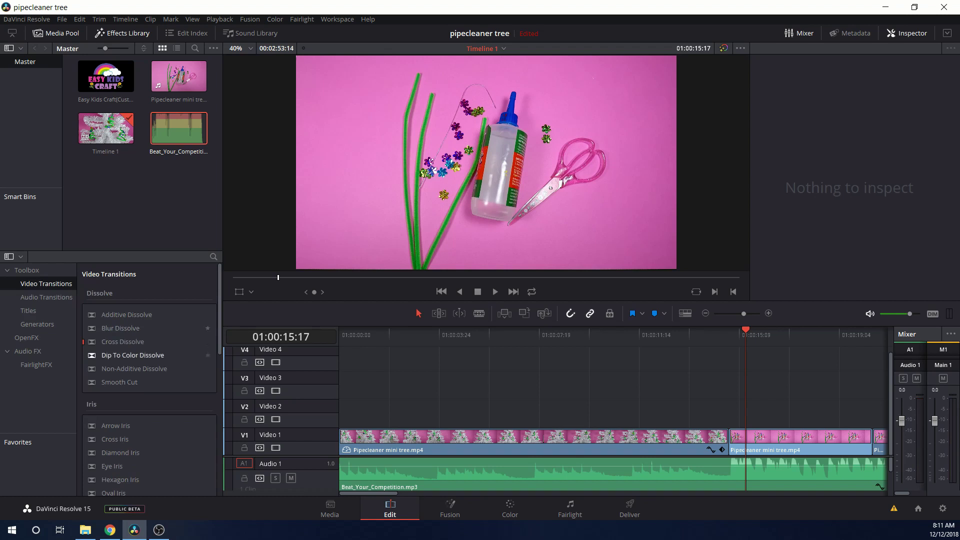
scroll(133, 355, "down", 4)
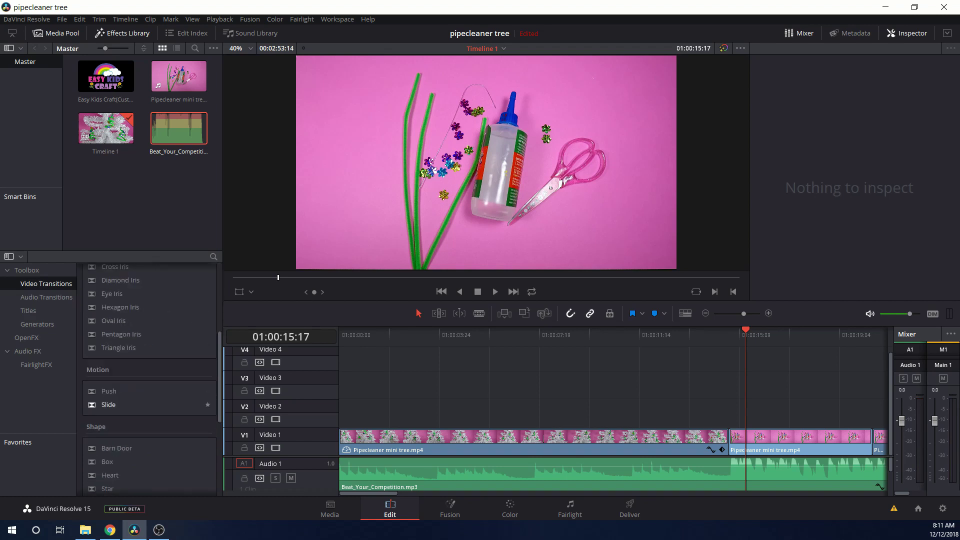
left_click_drag(108, 391, 296, 413)
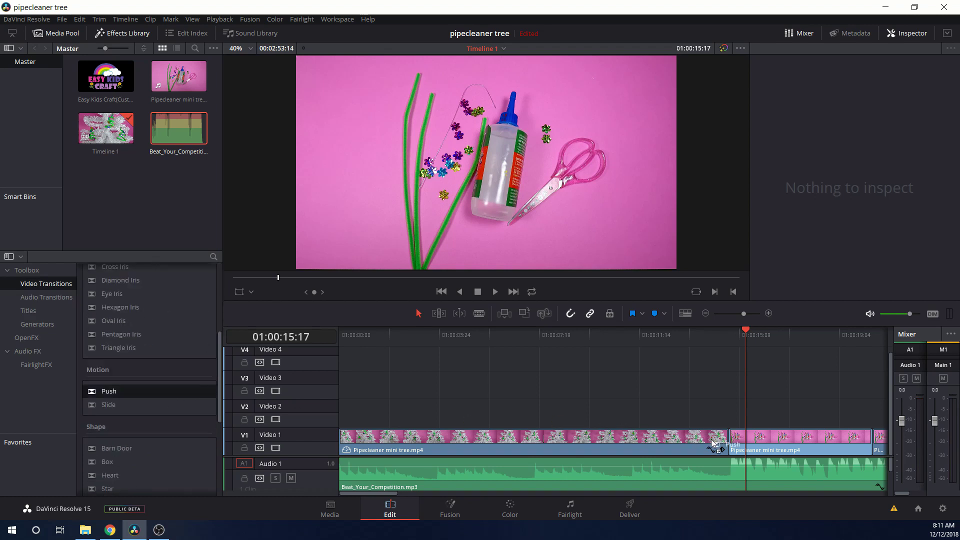
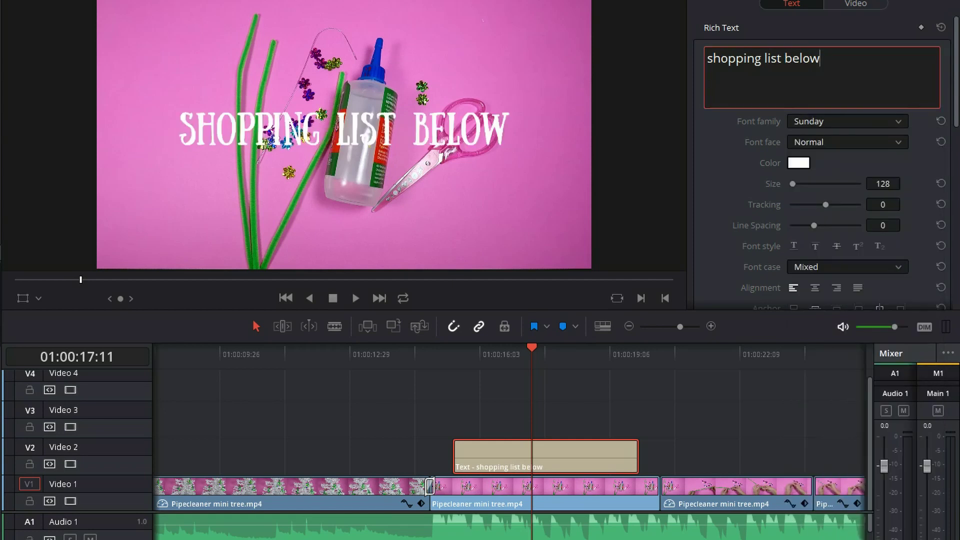
Set the "shopping list below" title's size to 80 and its position to X 468, Y 894
left_click_drag(882, 184, 873, 183)
double_click(882, 183)
type("80")
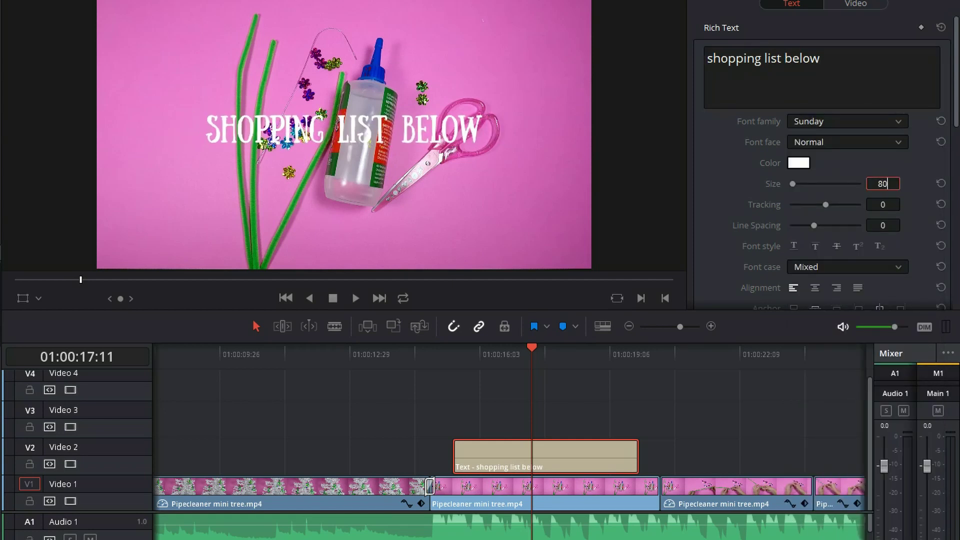
key("Return")
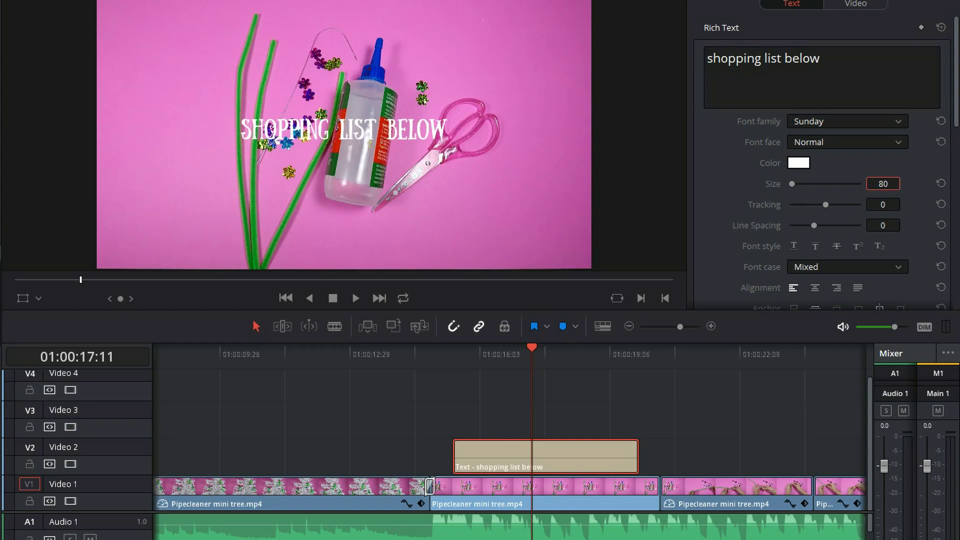
scroll(824, 165, "down", 6)
left_click_drag(818, 170, 776, 170)
left_click_drag(884, 169, 914, 170)
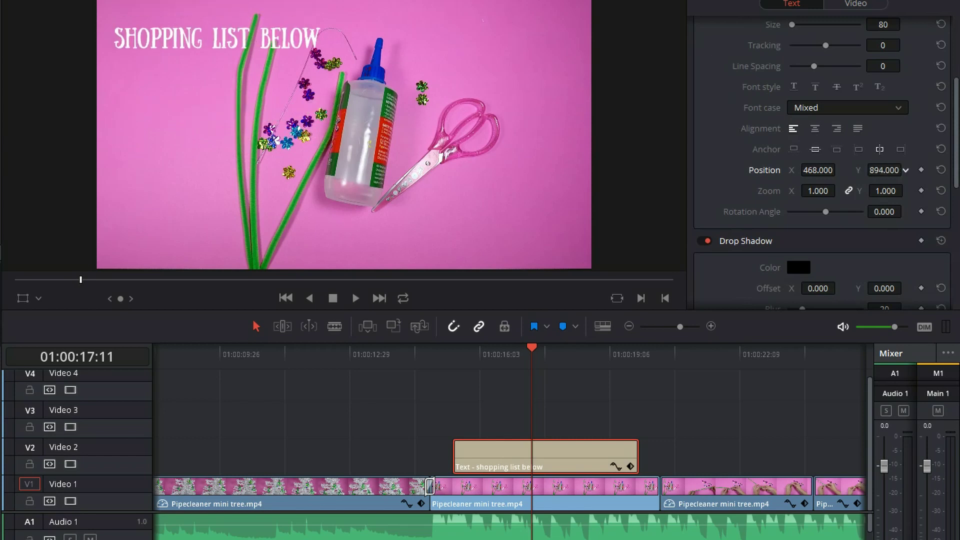
Give the title a purple #aa00ff background with height 0.122, width 0.609 and opacity 100
scroll(825, 165, "down", 12)
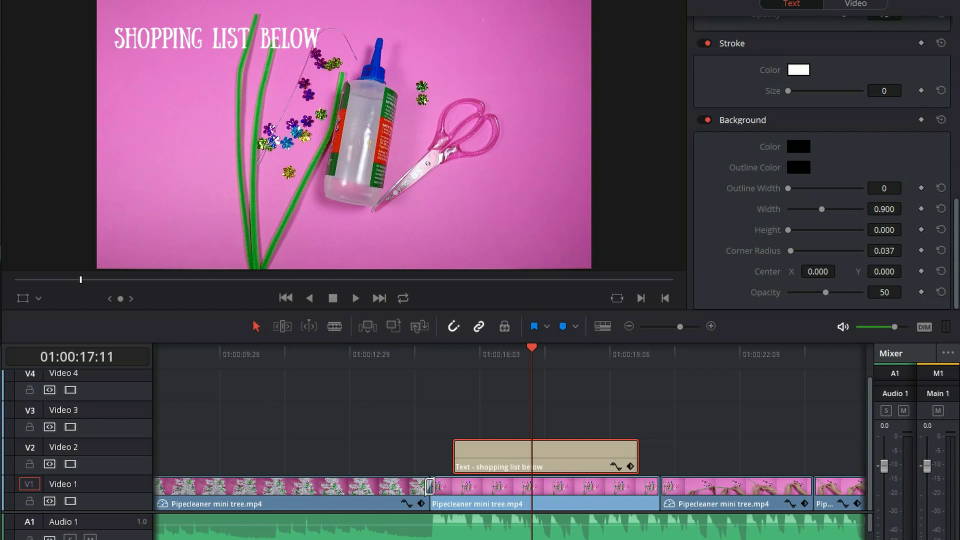
left_click_drag(787, 229, 854, 209)
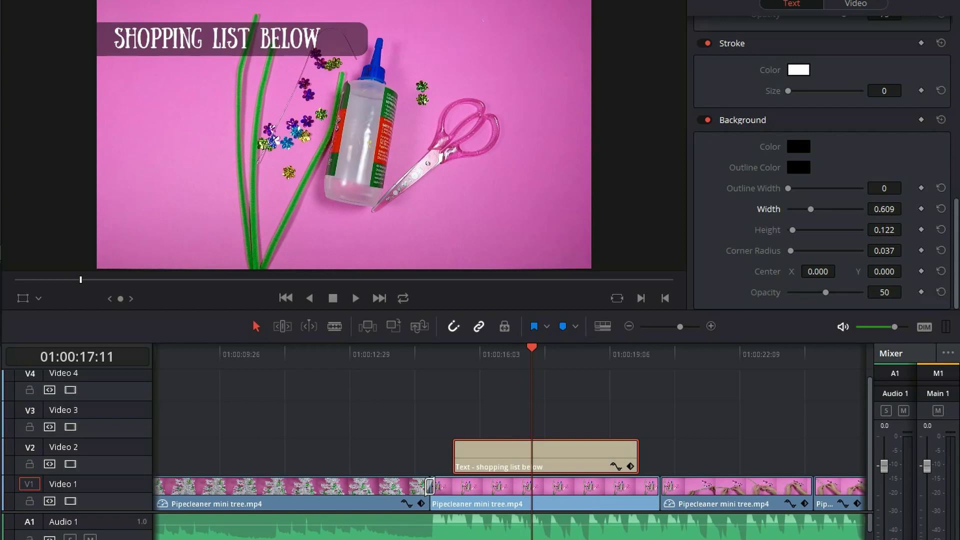
left_click_drag(884, 292, 908, 292)
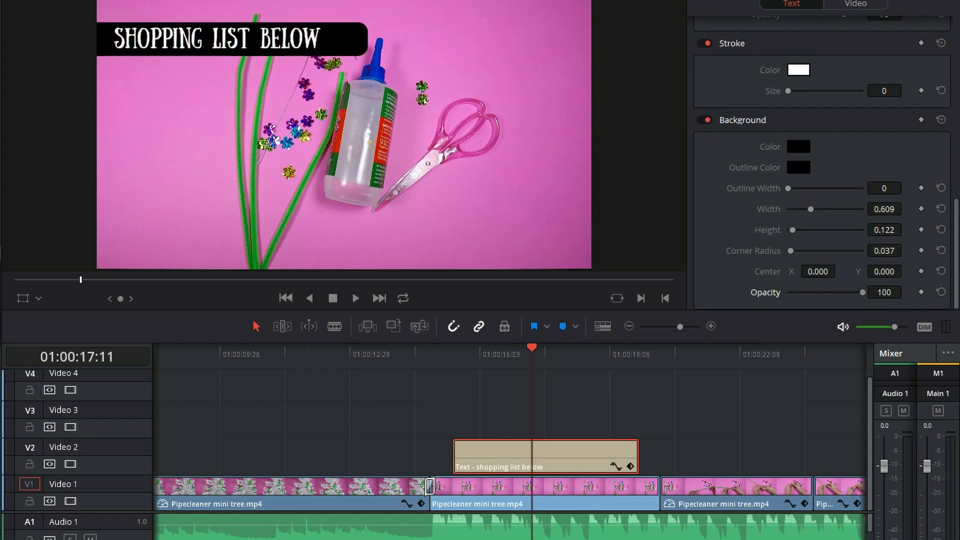
left_click(798, 147)
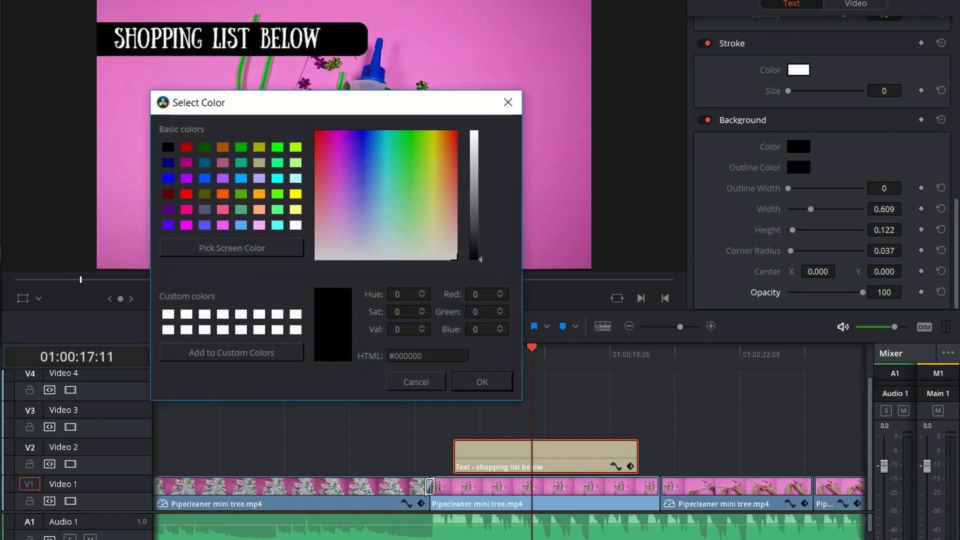
left_click(346, 131)
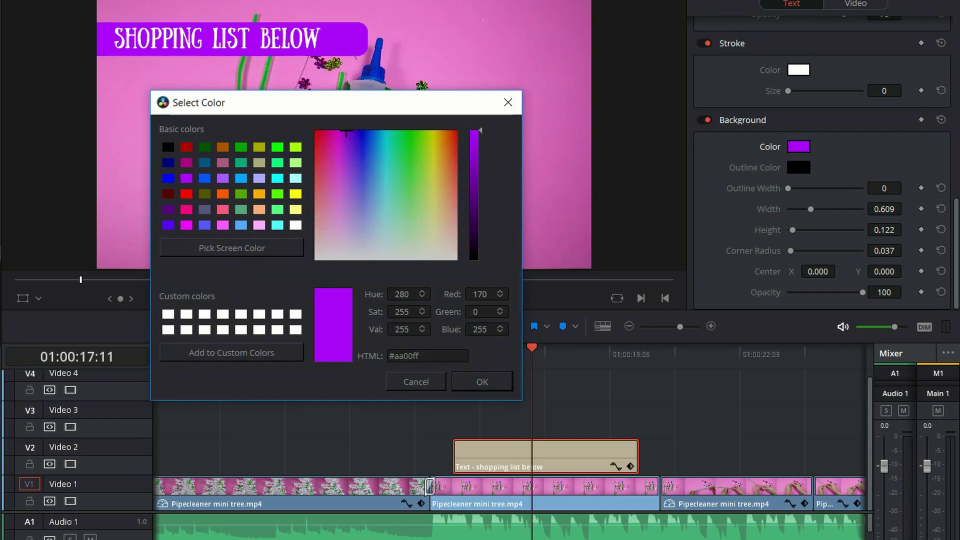
key("Return")
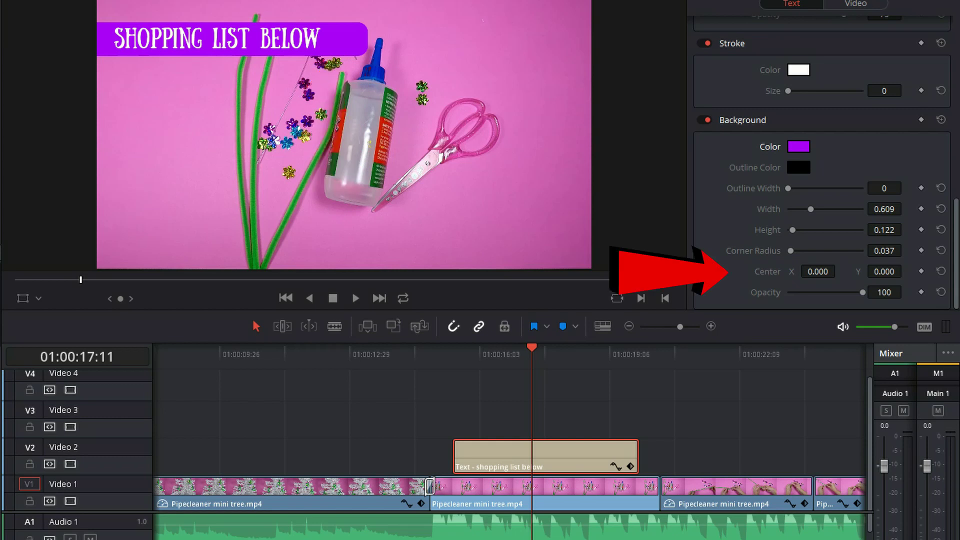
Set the title background's center X to -128 and the text position X to 439
left_click_drag(817, 272, 754, 272)
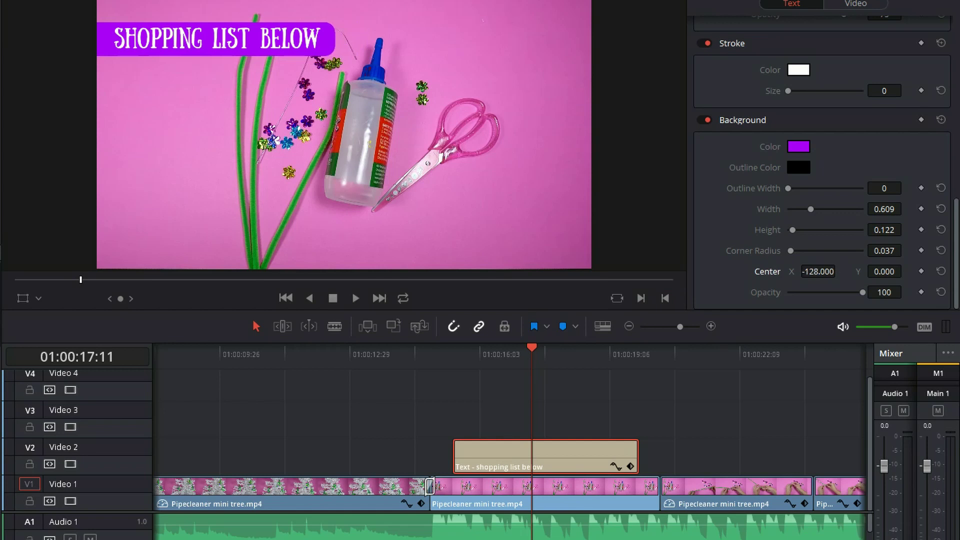
scroll(822, 160, "up", 6)
mouse_move(817, 160)
left_mouse_down()
mouse_move(849, 160)
mouse_move(825, 159)
left_mouse_up()
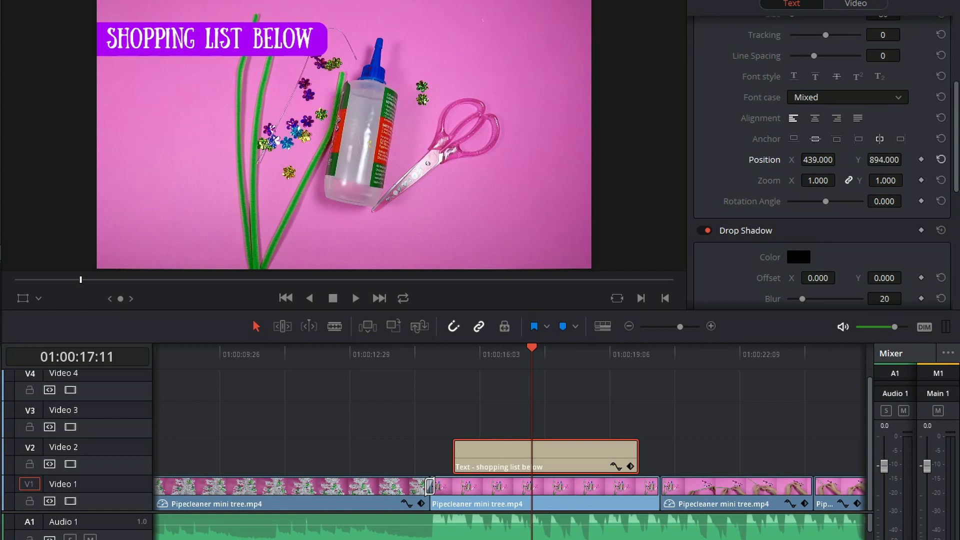
Keyframe the title sliding in, with position X -509 at 01:00:15:14 and X 454 at 01:00:16:00
left_click_drag(531, 349, 452, 348)
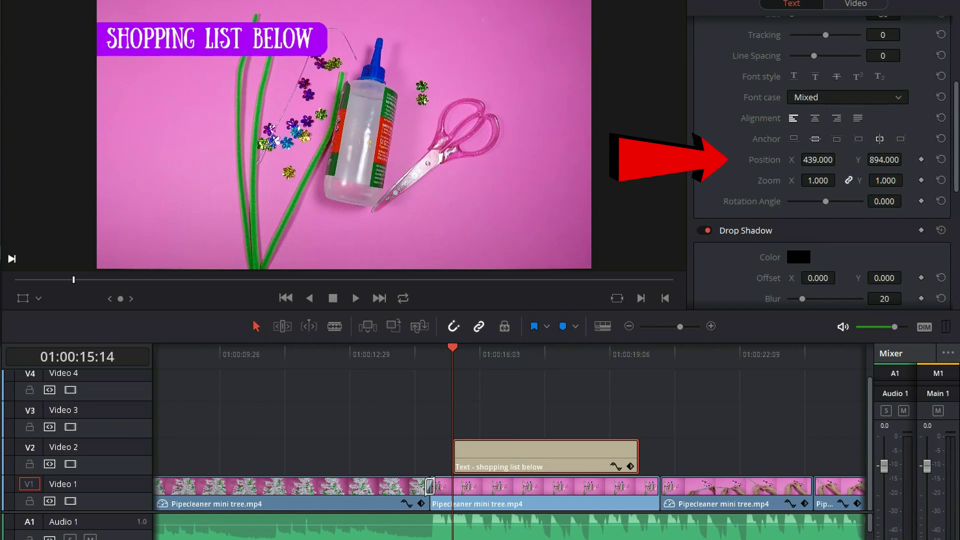
mouse_move(817, 159)
left_mouse_down()
mouse_move(345, 160)
mouse_move(836, 159)
left_mouse_up()
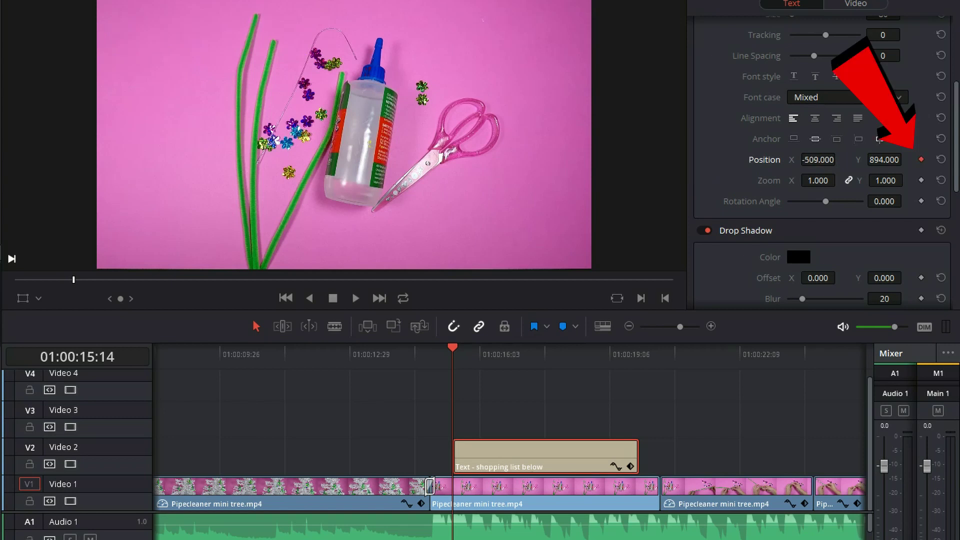
key("space")
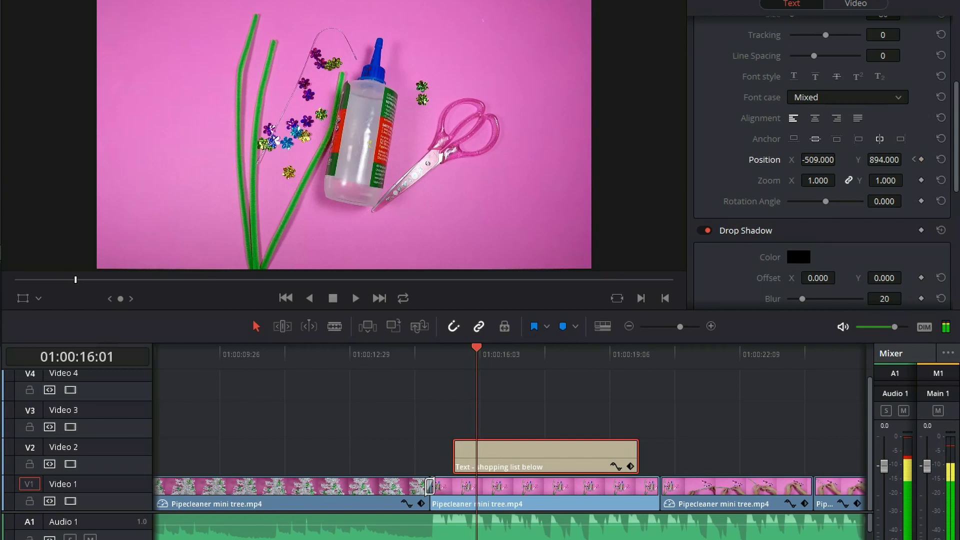
key("Left")
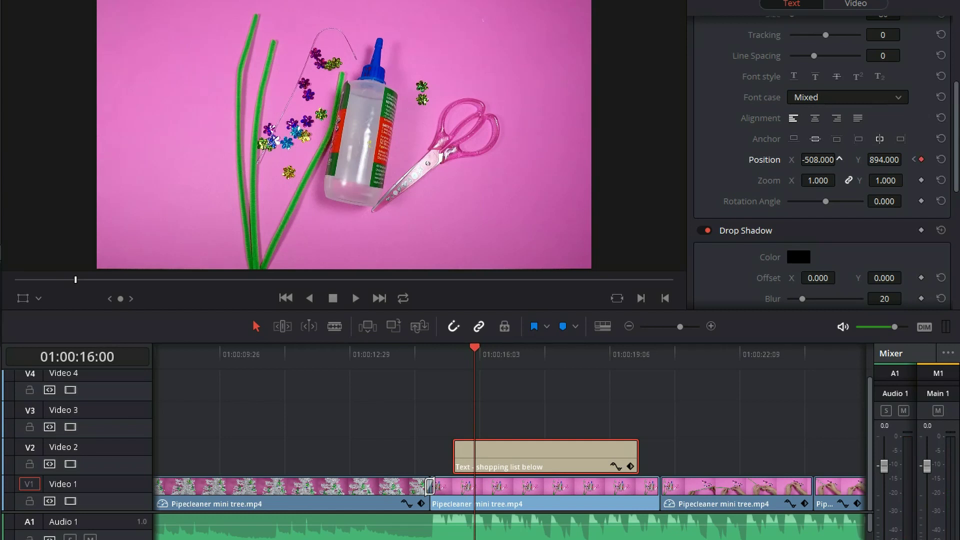
mouse_move(818, 159)
left_mouse_down()
mouse_move(934, 159)
mouse_move(834, 160)
left_mouse_up()
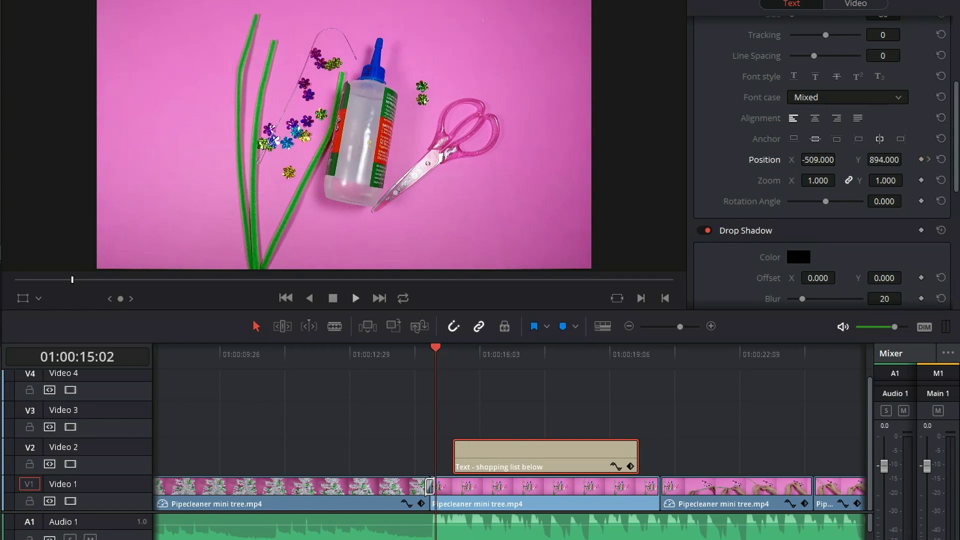
Keyframe the title sliding out, holding position X 454 at 01:00:19:14 and setting X -495 at 01:00:19:20
key("space")
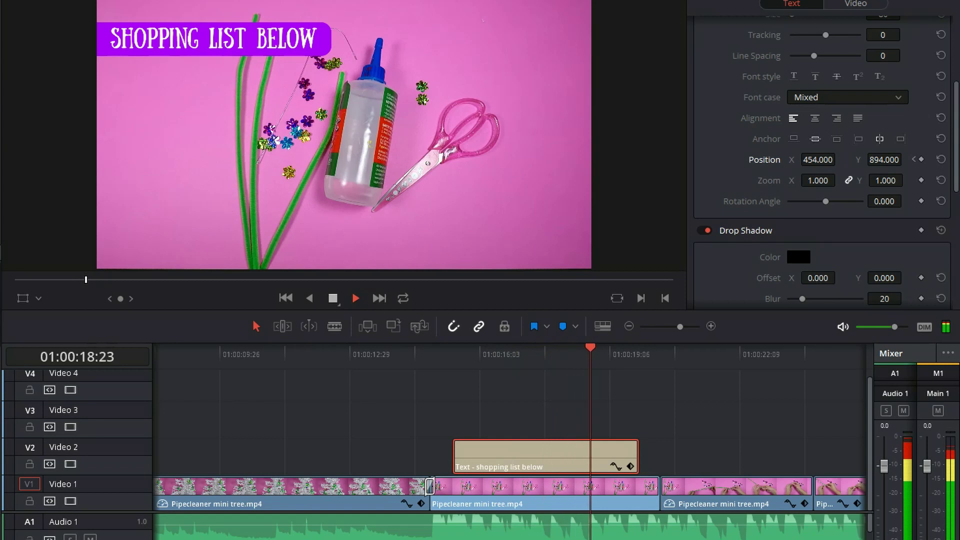
key("space")
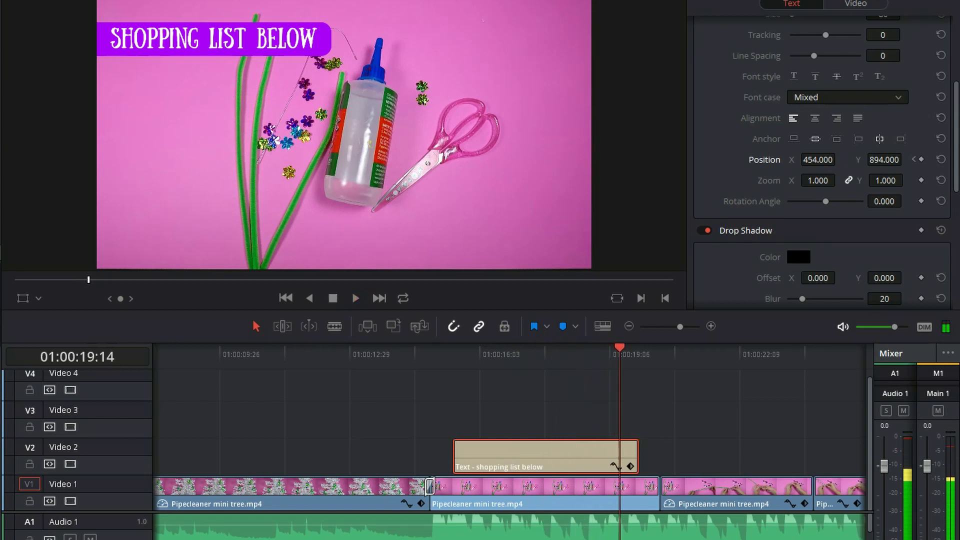
left_click(921, 159)
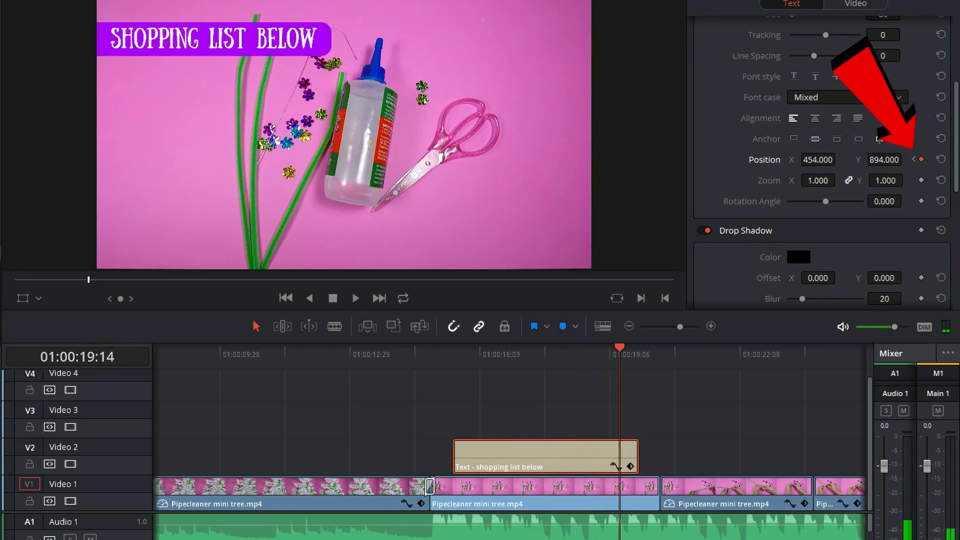
key("space")
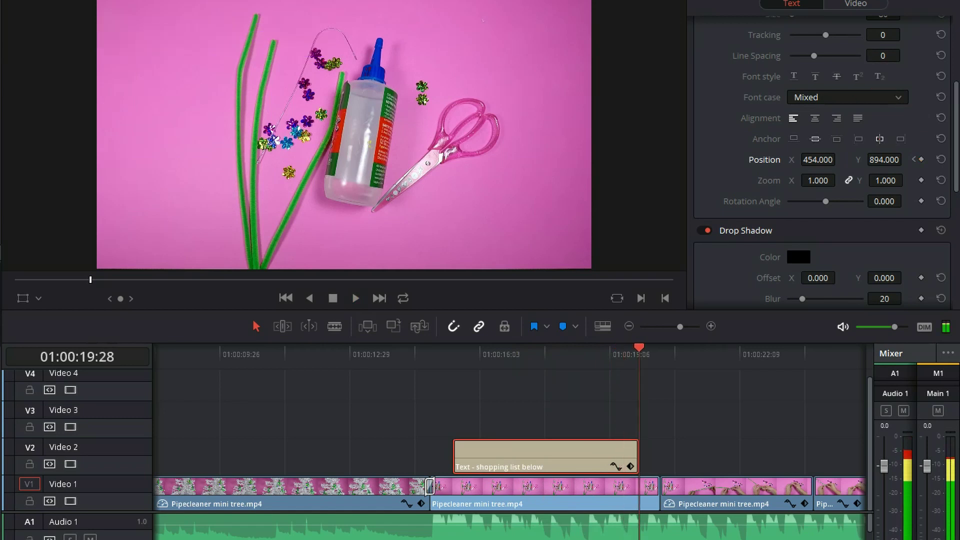
left_click_drag(639, 348, 625, 347)
key("ctrl+equal")
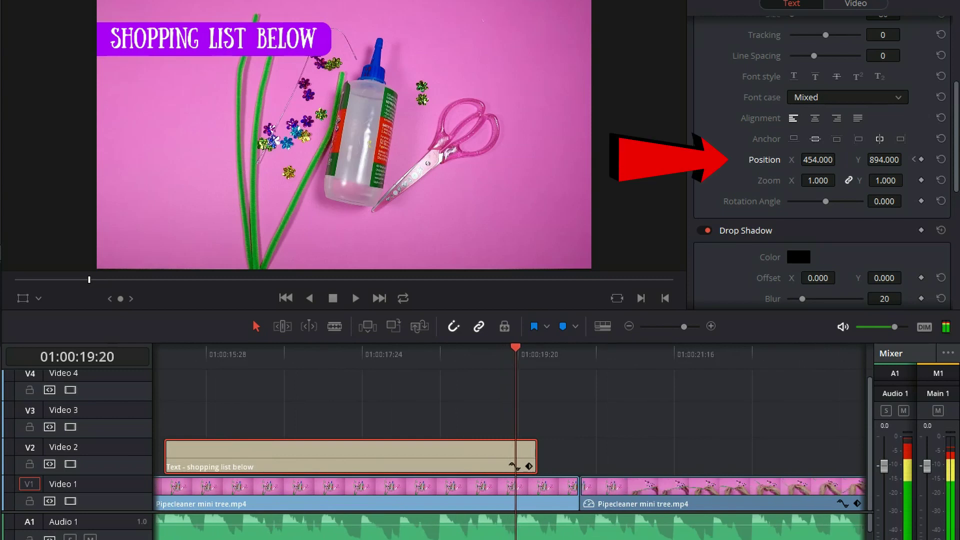
left_click_drag(817, 159, 343, 159)
scroll(509, 440, "left", 3)
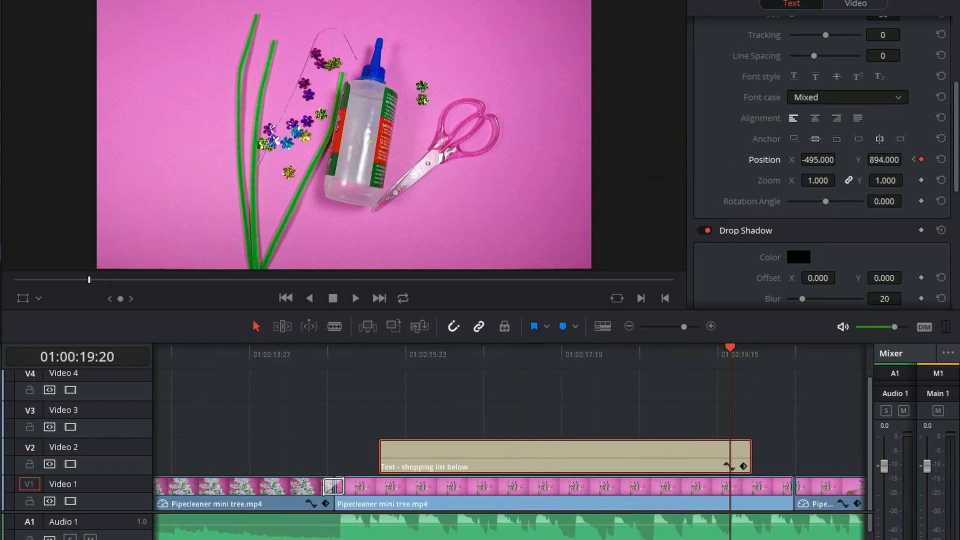
Play back the title's slide-in and slide-out animation, starting just before the craft supplies clip
left_click(295, 354)
key("space")
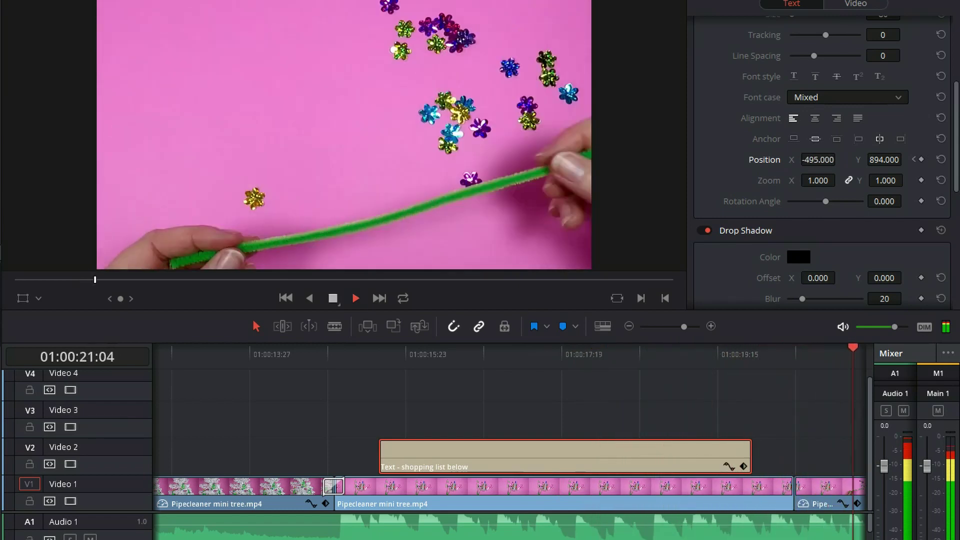
key("space")
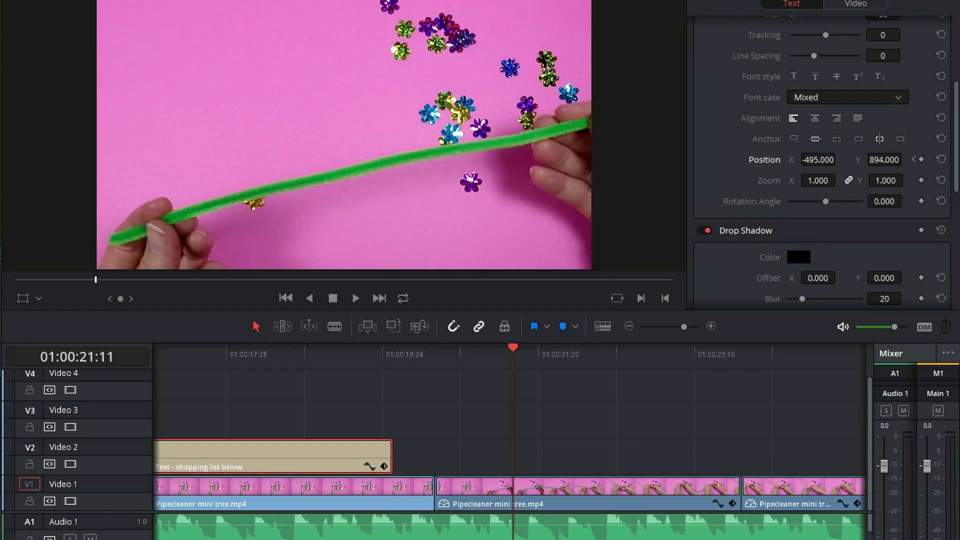
Add a Push transition at the cut after the craft supplies clip and play back across it
left_click_drag(334, 467, 458, 486)
key("/")
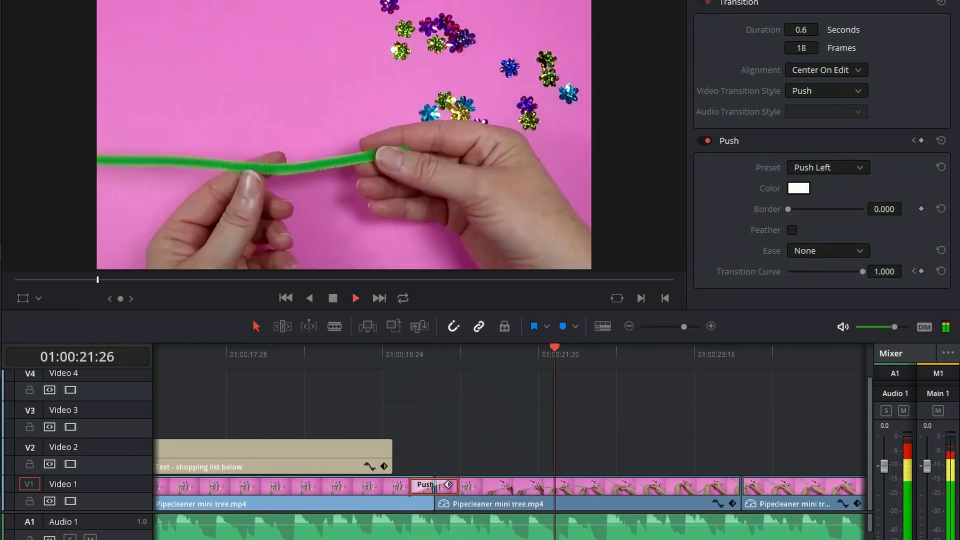
key("space")
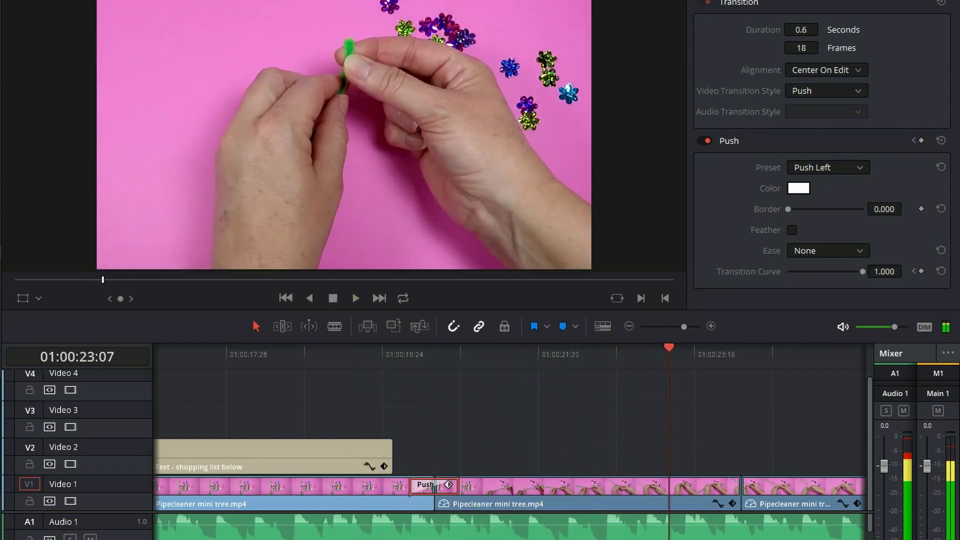
Shorten the Push transition after the craft supplies clip to 12 frames and play back the section
left_click(460, 354)
left_click_drag(460, 354, 478, 354)
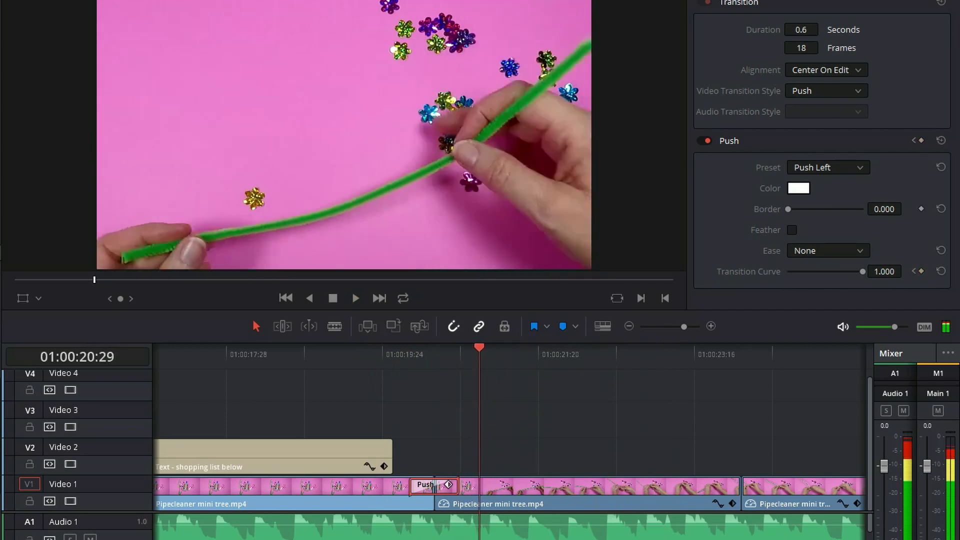
key("Up")
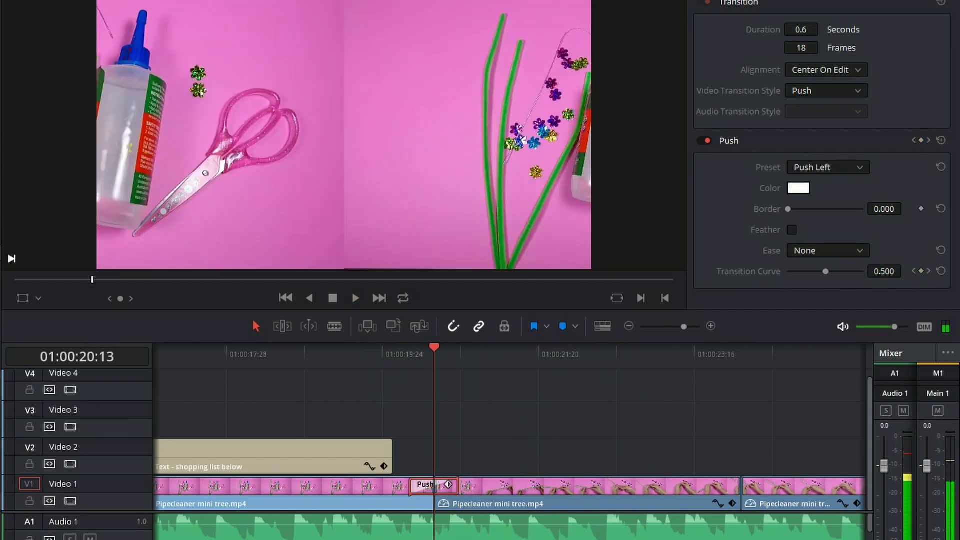
left_click_drag(457, 484, 450, 485)
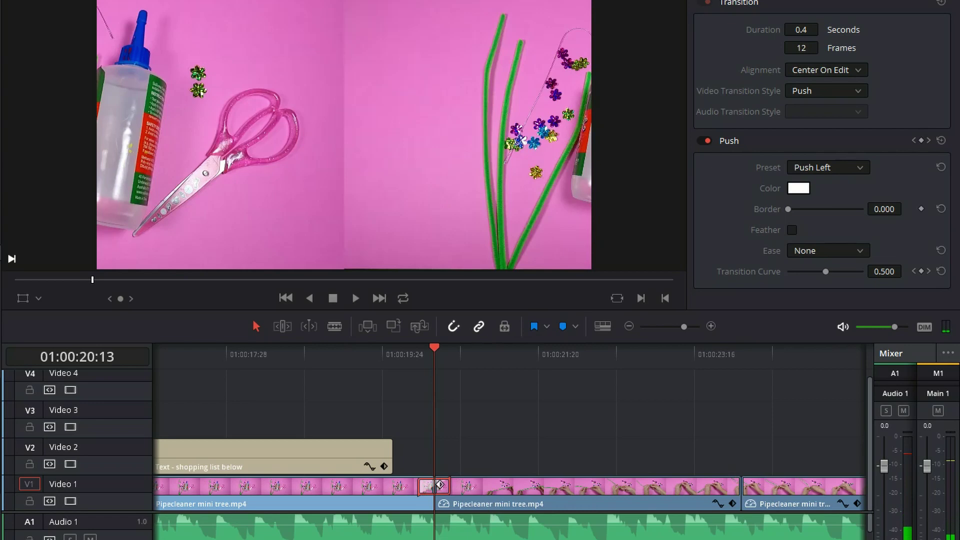
key("Up")
key("space")
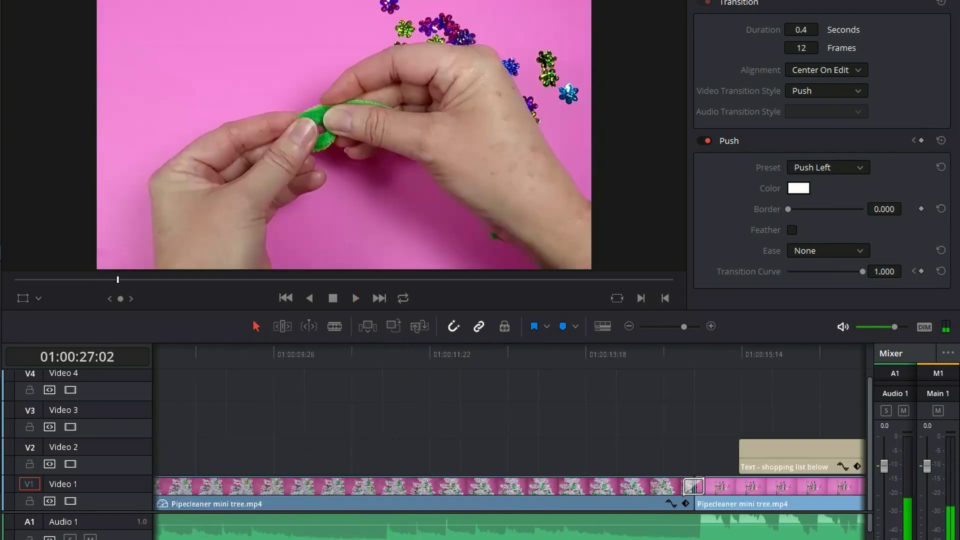
scroll(510, 449, "right", 5)
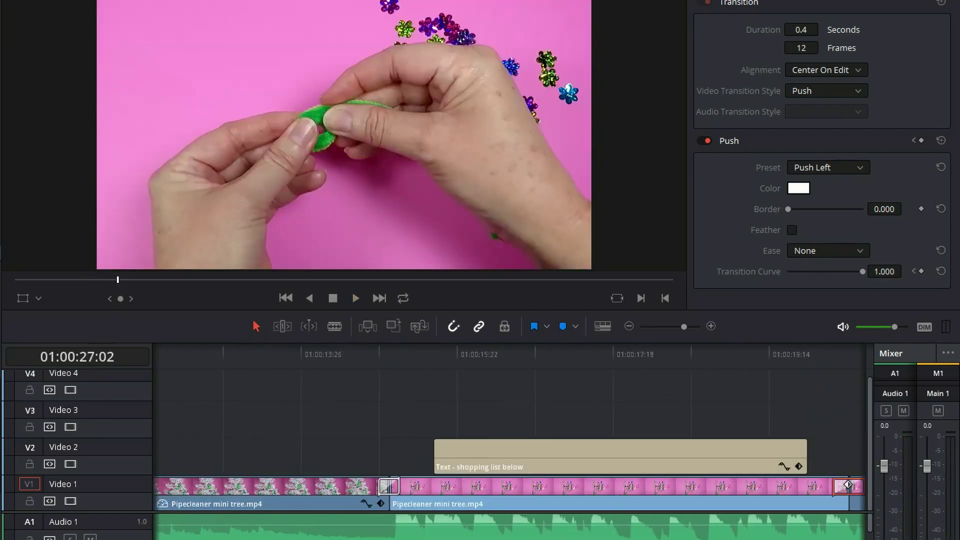
Add the Easy Kids Craft(Custom).png logo to the Video 3 track and move it to the start of the timeline
left_click_drag(682, 77, 155, 418)
left_click_drag(500, 419, 420, 419)
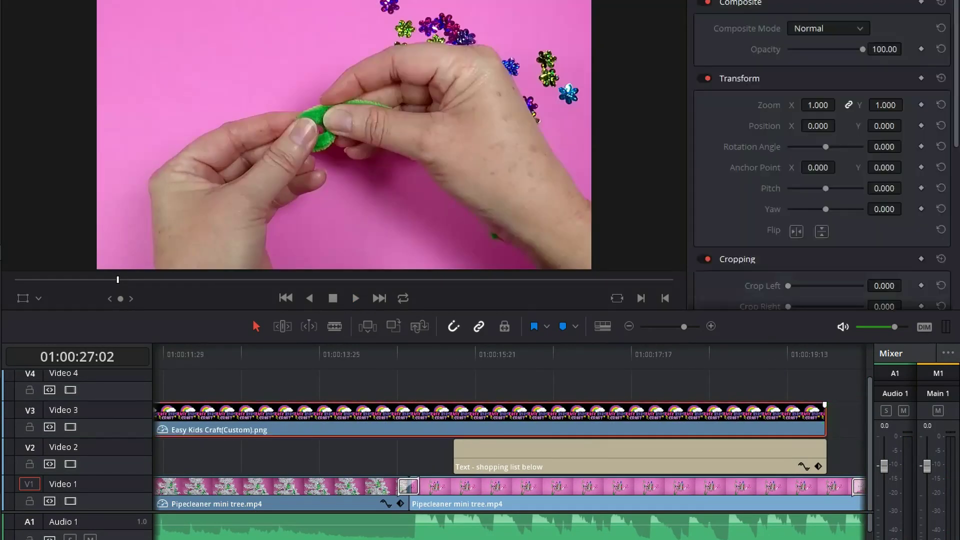
left_click_drag(767, 419, 295, 419)
Scale the logo to zoom 0.170 and place it in the lower-left corner of the frame at position X -807, Y -411
left_click(294, 352)
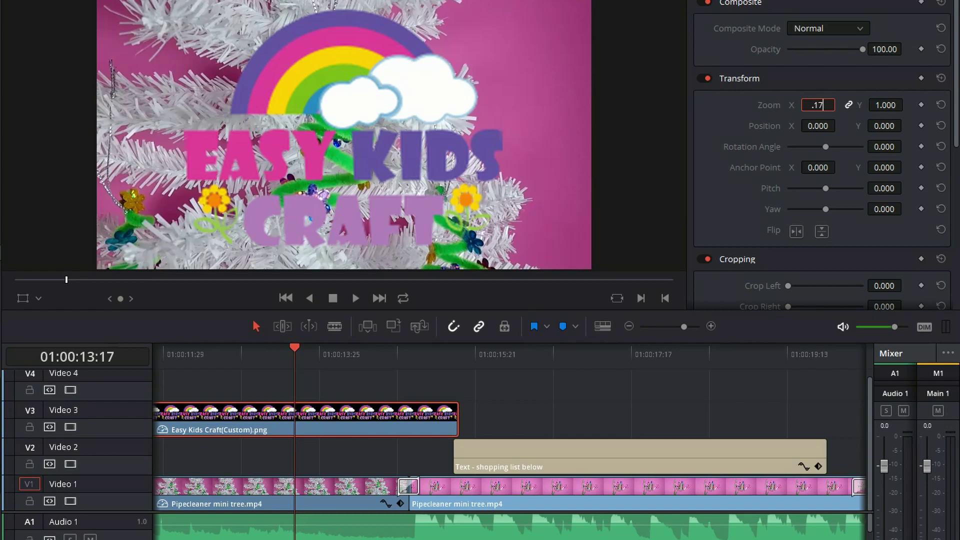
key("Return")
left_click_drag(817, 126, 838, 126)
left_click_drag(905, 126, 906, 125)
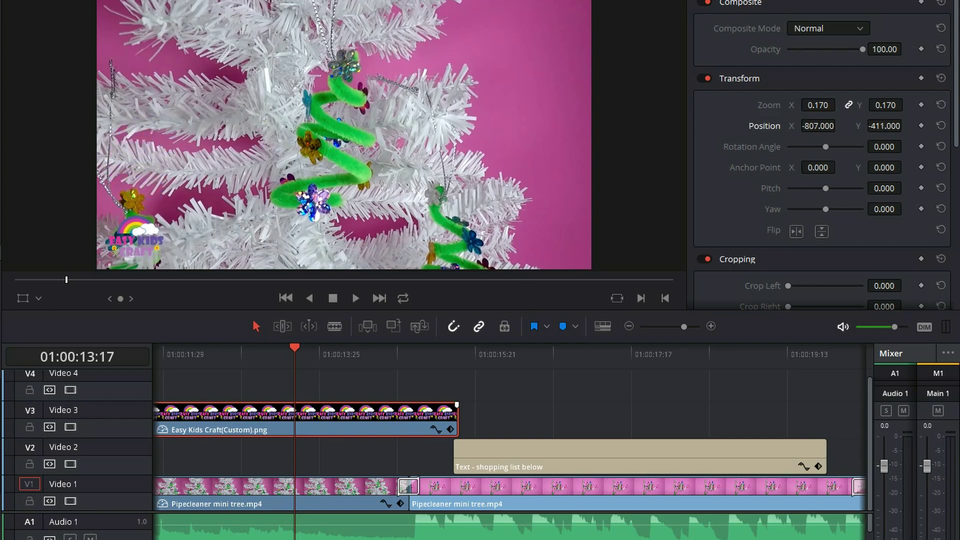
Extend the logo clip on Video 3 up to the start of the end screen and check the frame at 01:01:17:14
left_click_drag(456, 415, 825, 415)
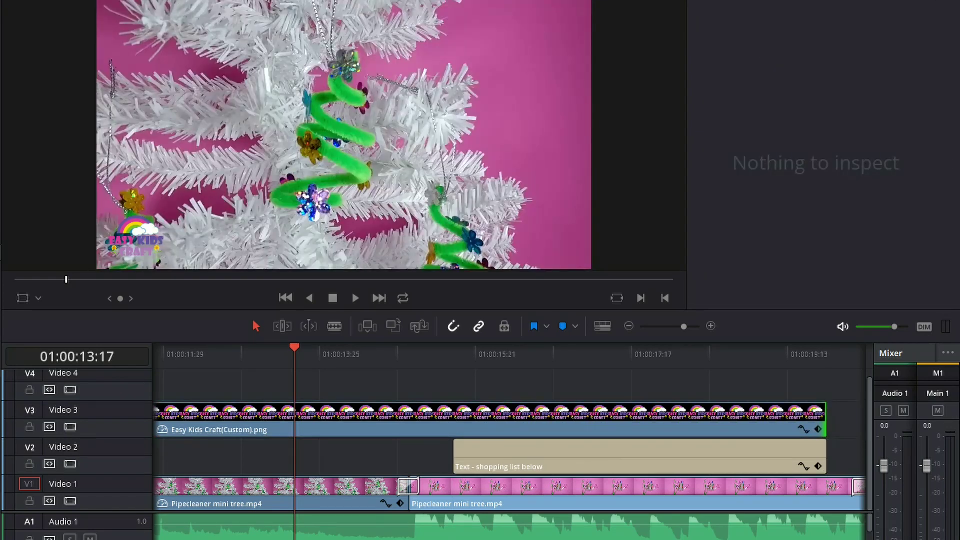
left_click_drag(683, 327, 666, 327)
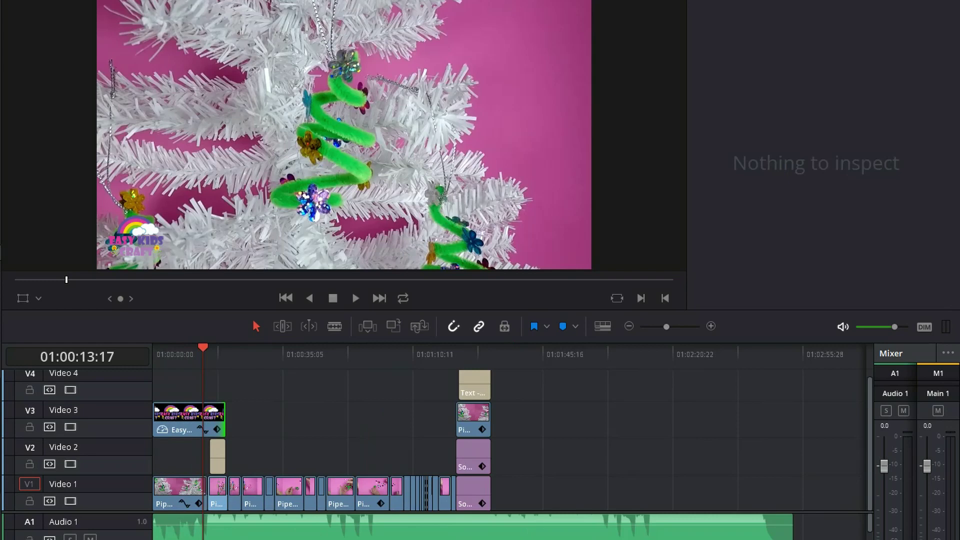
left_click_drag(224, 415, 454, 414)
left_click(439, 354)
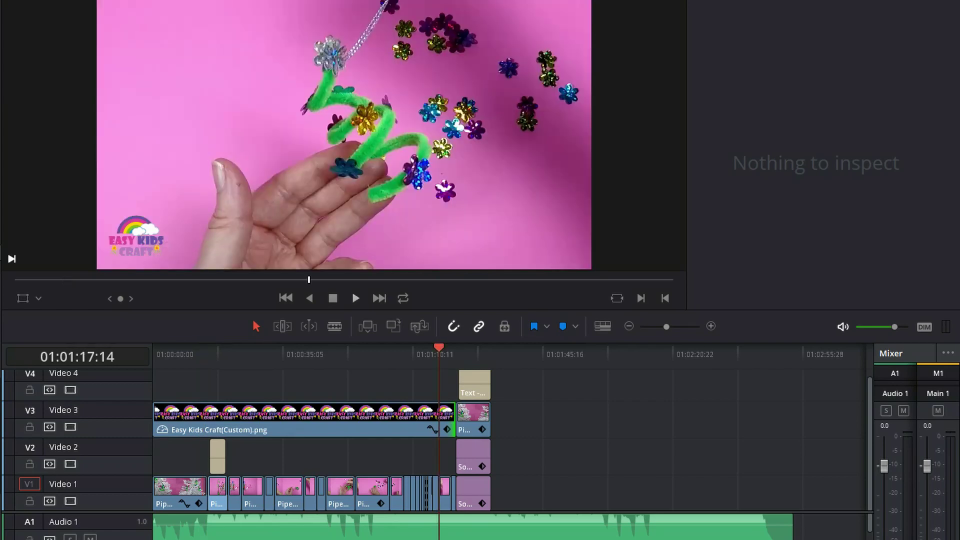